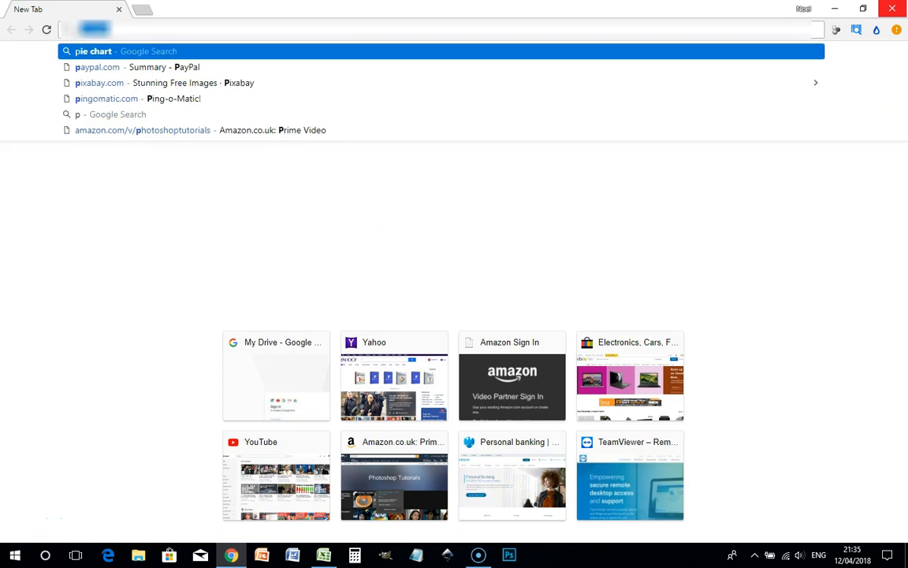
# Search Google Images for "pie chart" and look through the results for a sample chart.
pyautogui.press('Return')
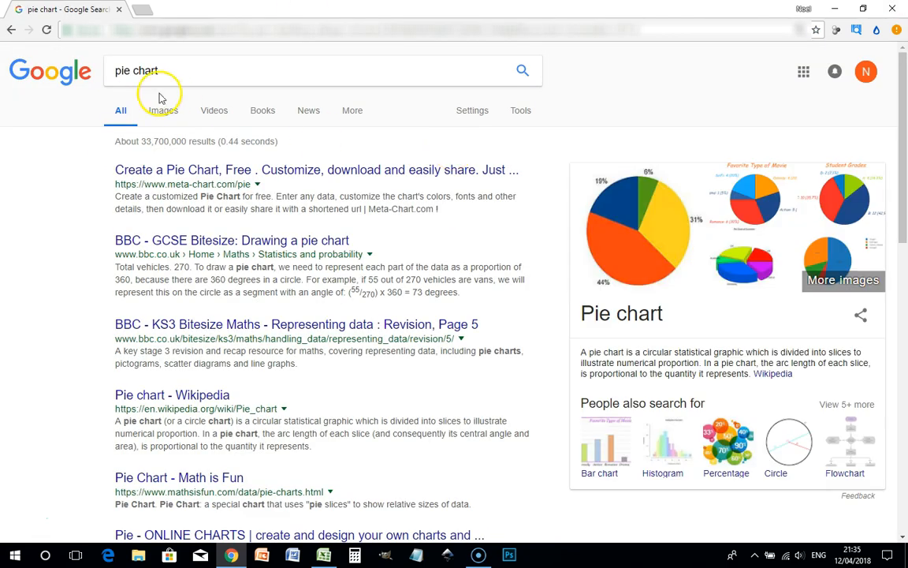
pyautogui.click(162, 111)
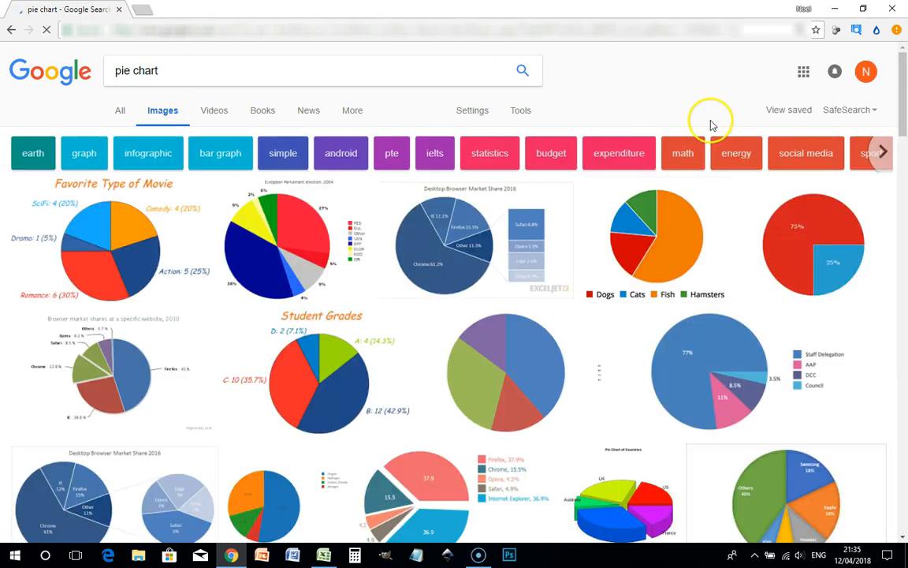
pyautogui.scroll(-3, 675, 263)
pyautogui.scroll(-3, 386, 276)
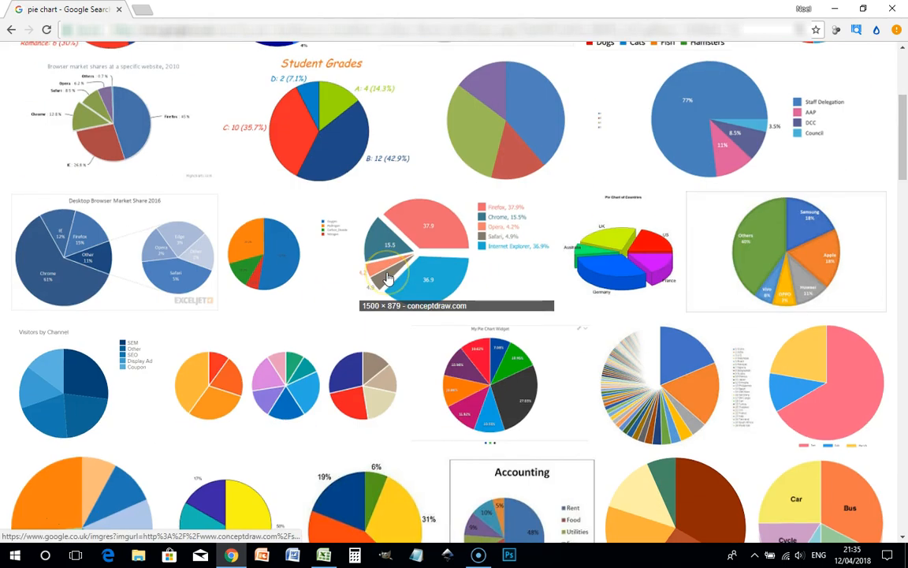
pyautogui.scroll(-3, 388, 277)
pyautogui.scroll(-2, 388, 278)
pyautogui.click(461, 269)
pyautogui.scroll(-4, 457, 268)
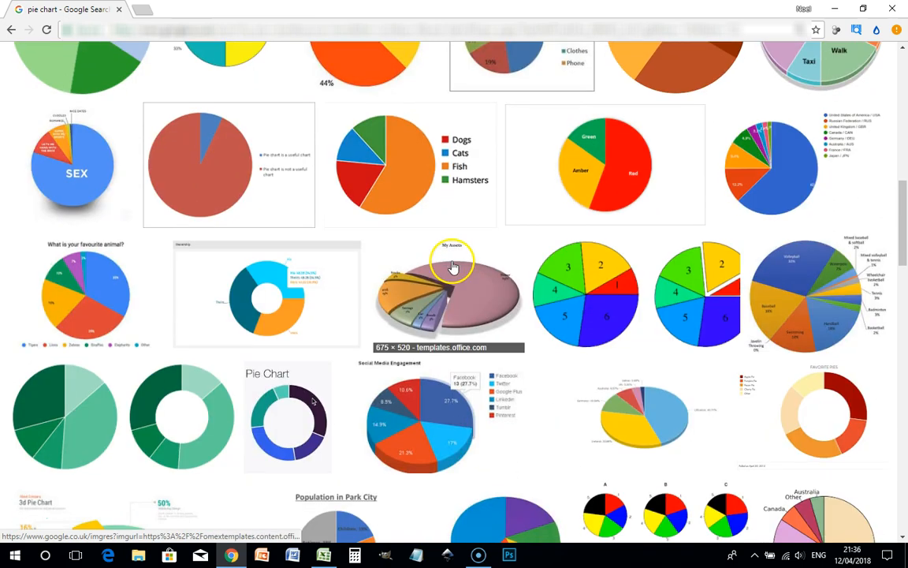
pyautogui.scroll(-3, 237, 442)
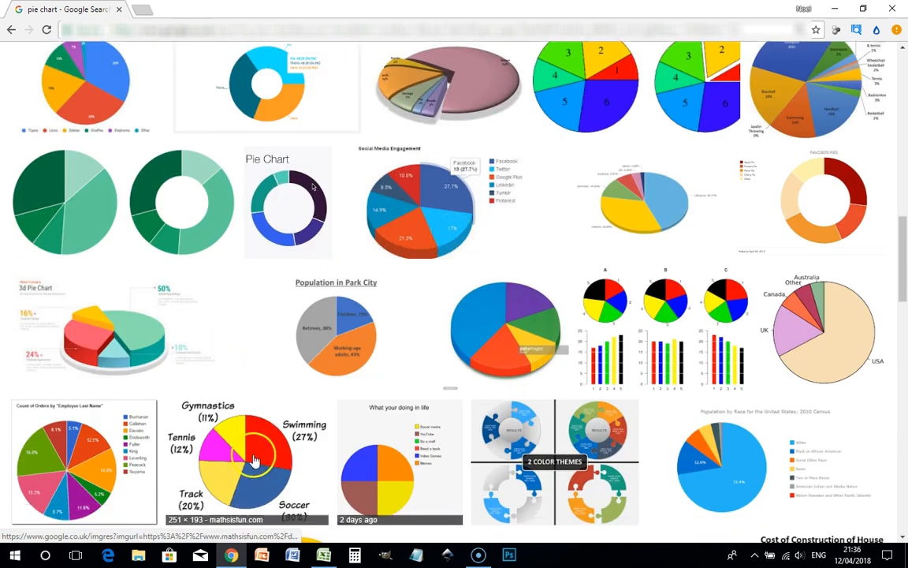
pyautogui.scroll(-3, 242, 446)
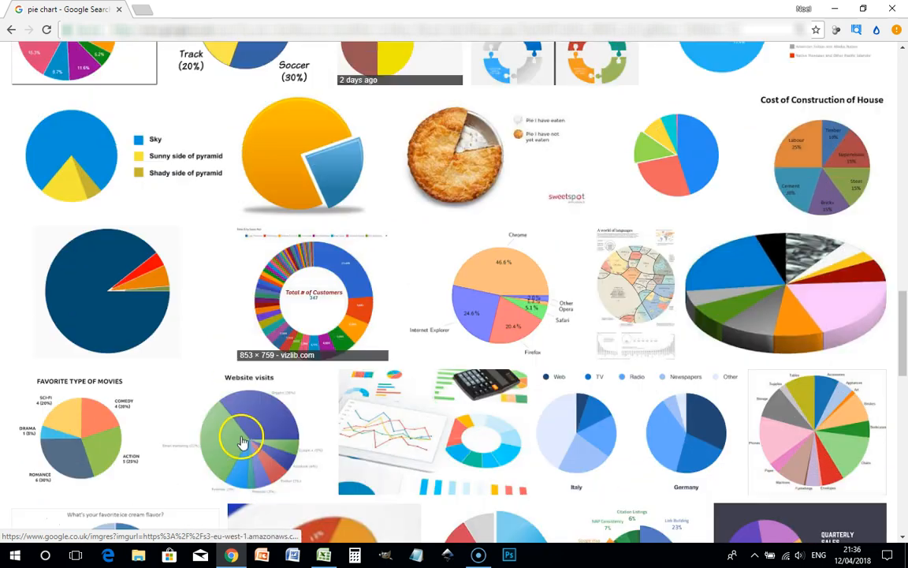
pyautogui.scroll(-2, 242, 442)
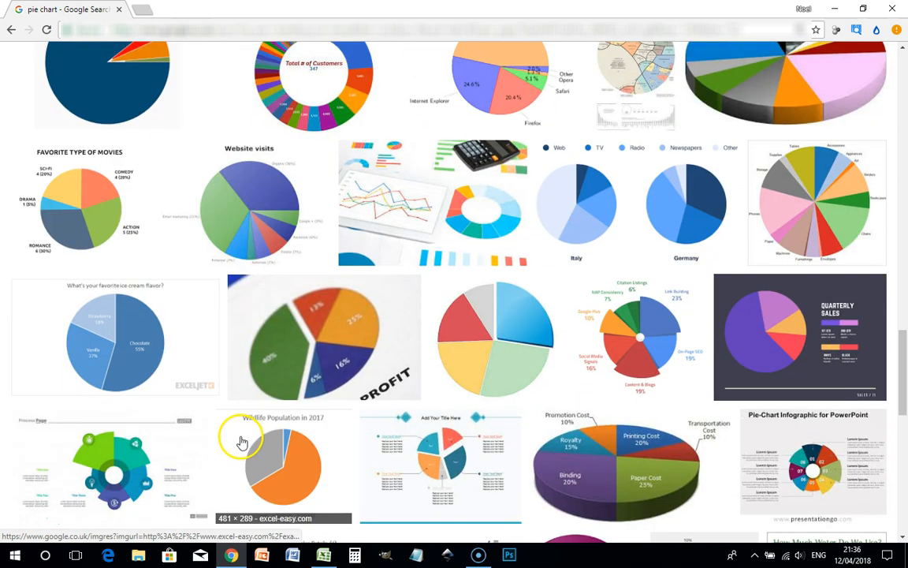
pyautogui.scroll(-3, 241, 438)
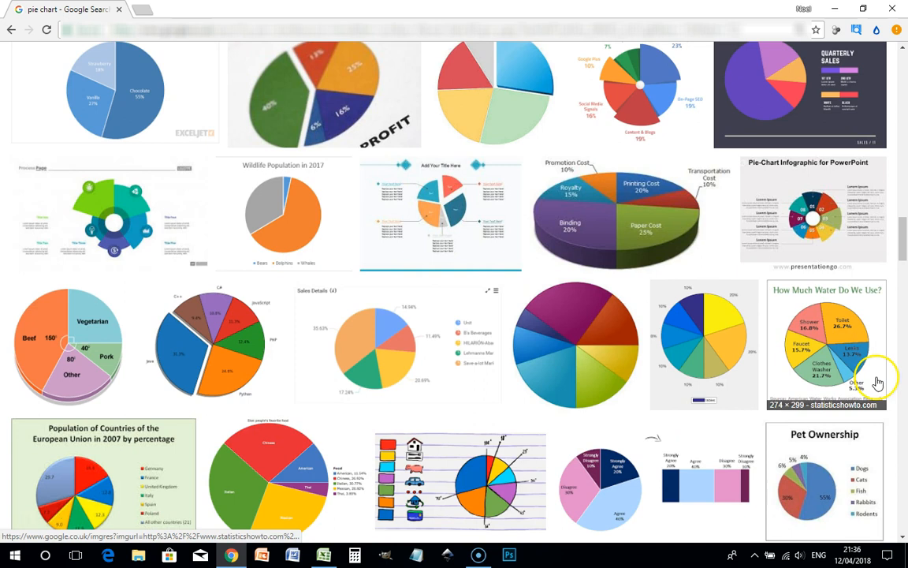
# Open the "How Much Water Do We Use?" pie chart from the image results and copy the image.
pyautogui.click(776, 299)
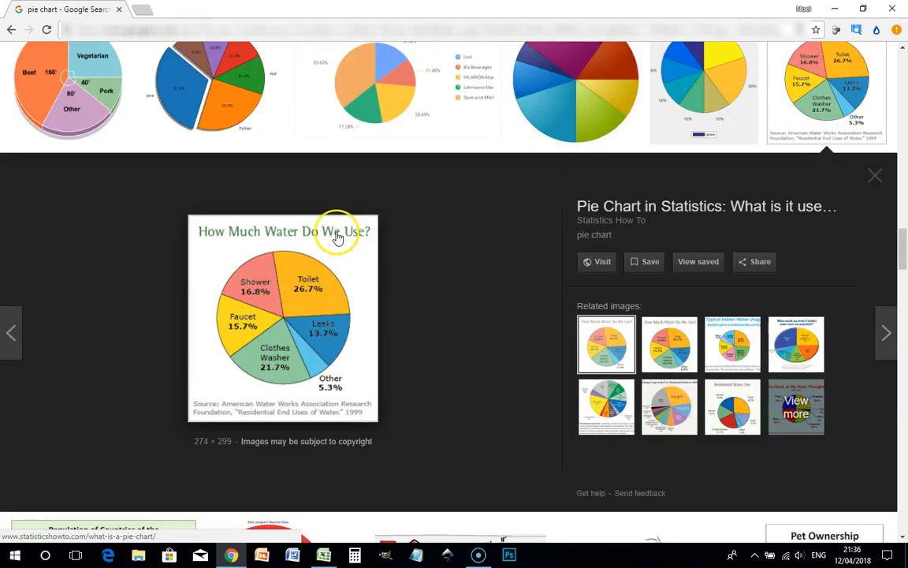
pyautogui.rightClick(312, 294)
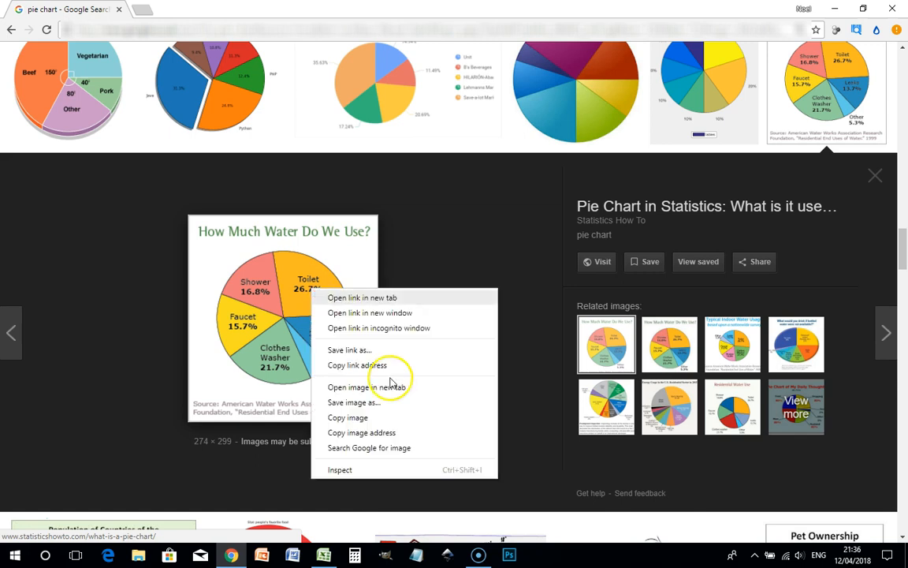
pyautogui.click(355, 419)
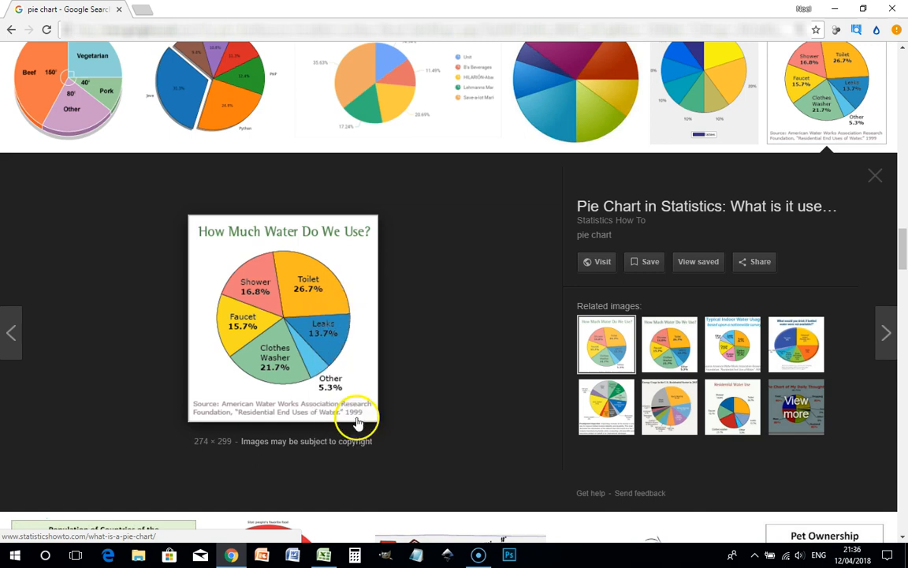
# Switch to Excel, paste the copied chart picture and enlarge it to cover roughly columns N to U, rows 5 to 29.
pyautogui.click(323, 556)
pyautogui.click(674, 225)
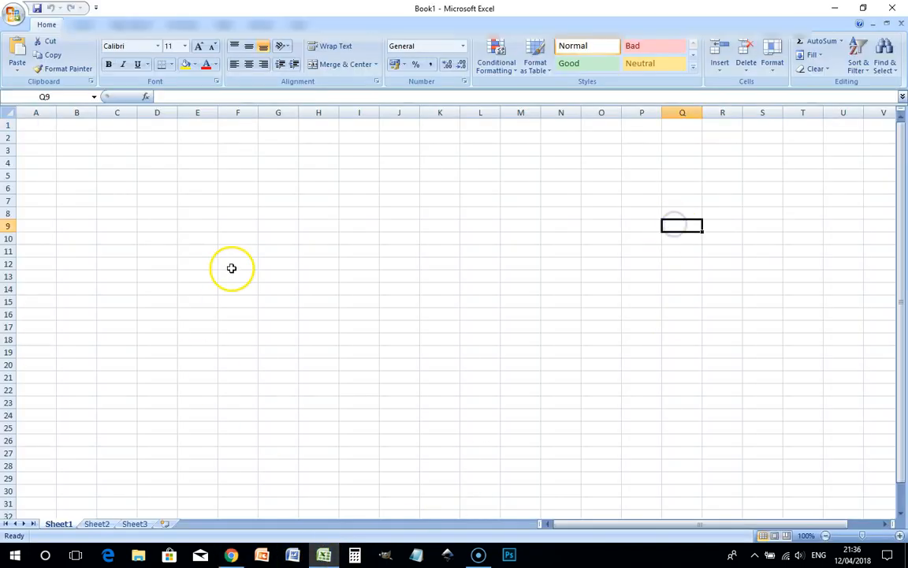
pyautogui.hotkey('ctrl', 'v')
pyautogui.moveTo(795, 310); pyautogui.dragTo(707, 281)
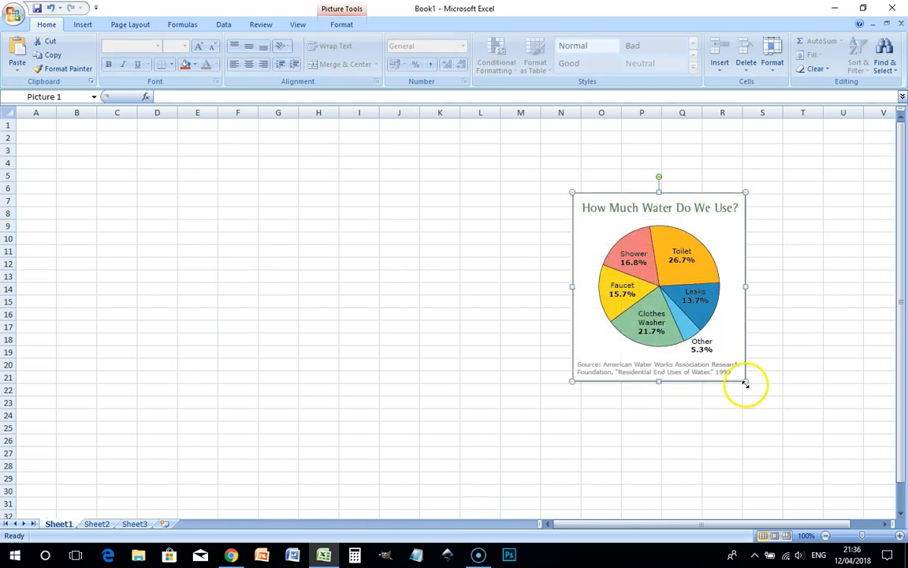
pyautogui.moveTo(746, 380); pyautogui.dragTo(851, 475)
pyautogui.moveTo(766, 373); pyautogui.dragTo(747, 358)
# Enter the category labels Clothes Washer, Faucet, Shower and Toilet in cells E11 to E14.
pyautogui.moveTo(284, 251); pyautogui.dragTo(236, 251)
pyautogui.click(209, 251)
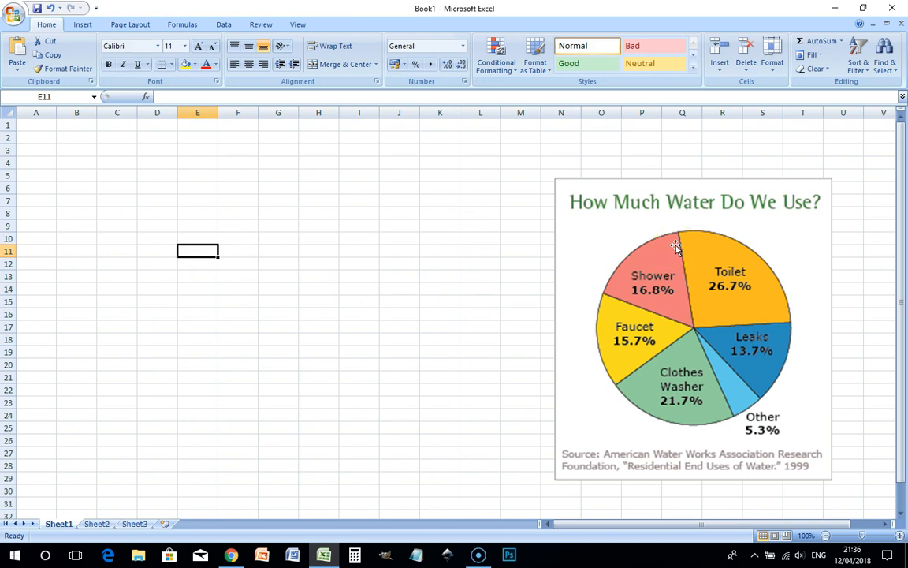
pyautogui.write('Co')
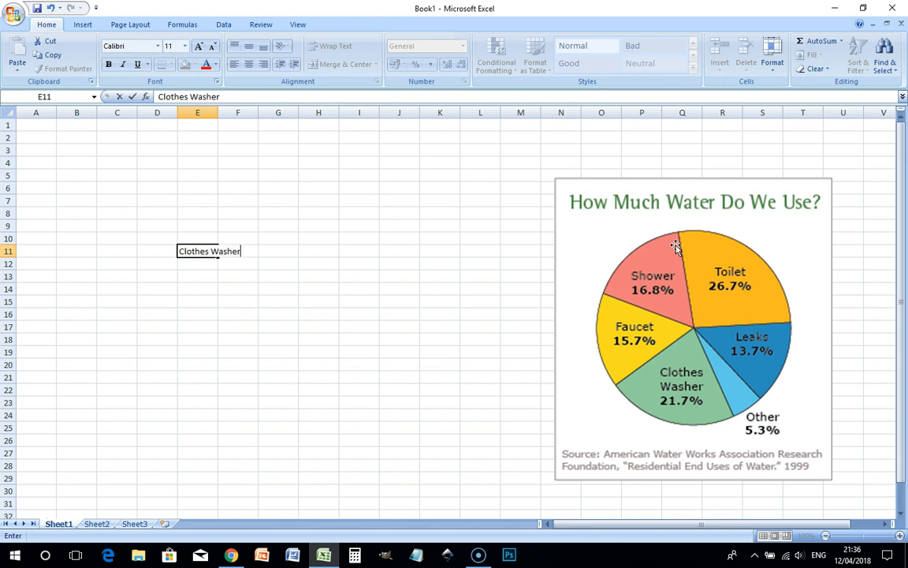
pyautogui.press('Return')
pyautogui.write('Faucet')
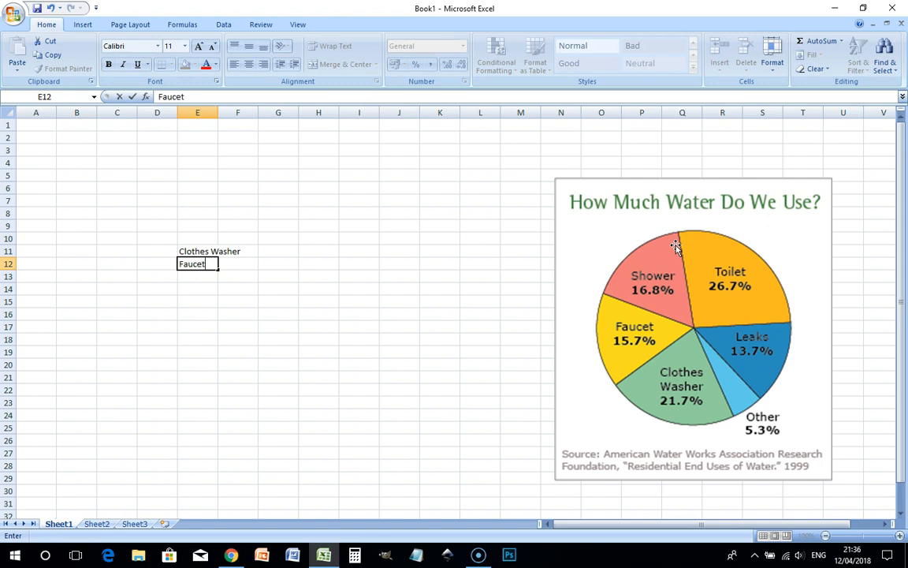
pyautogui.press('Return')
pyautogui.write('Shower')
pyautogui.press('Return')
pyautogui.write('Toilet')
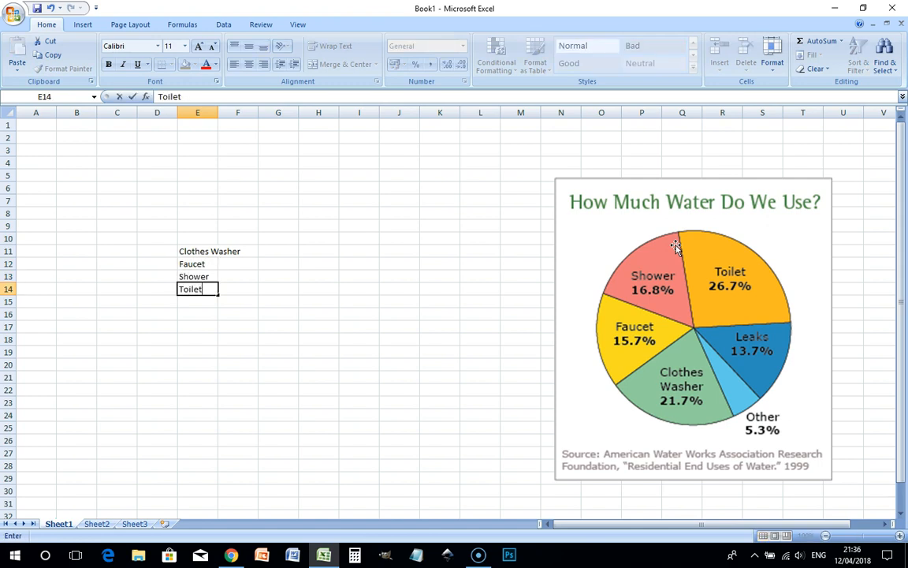
pyautogui.press('Return')
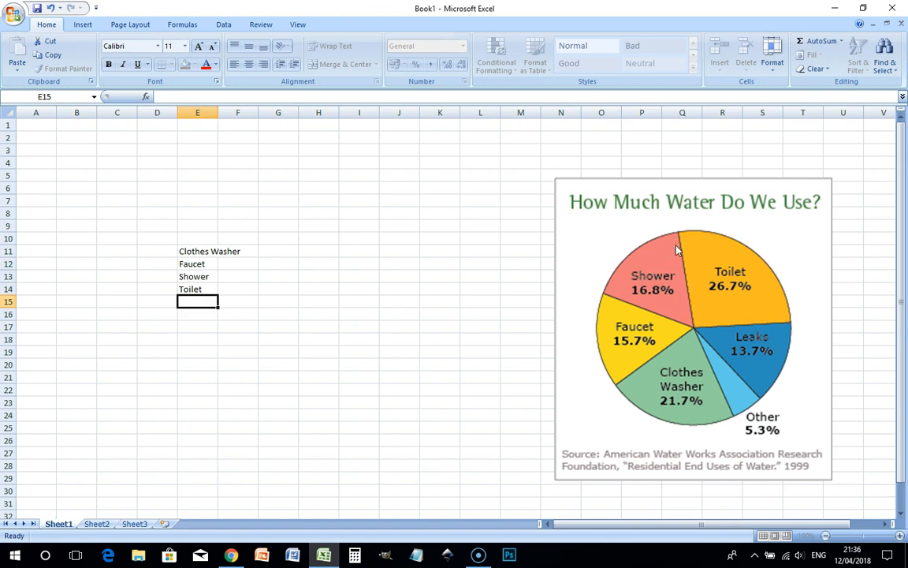
# Add the labels Leaks and Other in cells E15 and E16.
pyautogui.write('Leak')
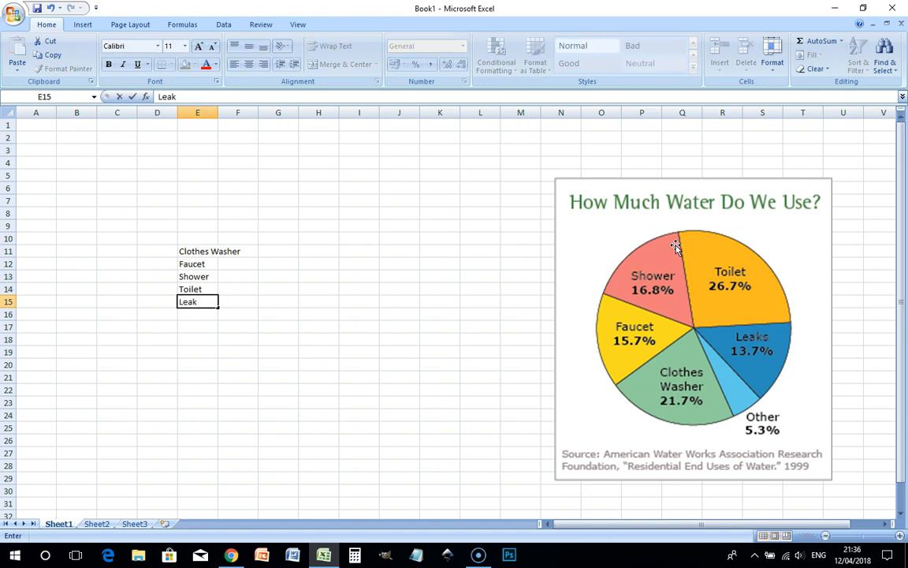
pyautogui.write('s')
pyautogui.press('Return')
pyautogui.write('Oth')
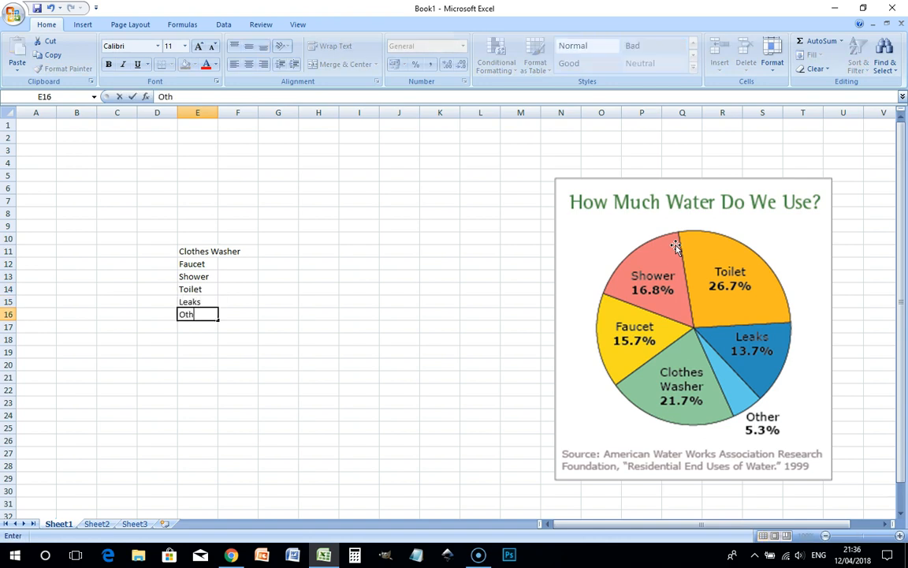
pyautogui.write('er')
pyautogui.press('Return')
# Enter .217 as the Clothes Washer value in cell F11.
pyautogui.press('Right')
pyautogui.press('Up')
pyautogui.press('Up')
pyautogui.press('Up')
pyautogui.press('Up')
pyautogui.press('Up')
pyautogui.press('Up')
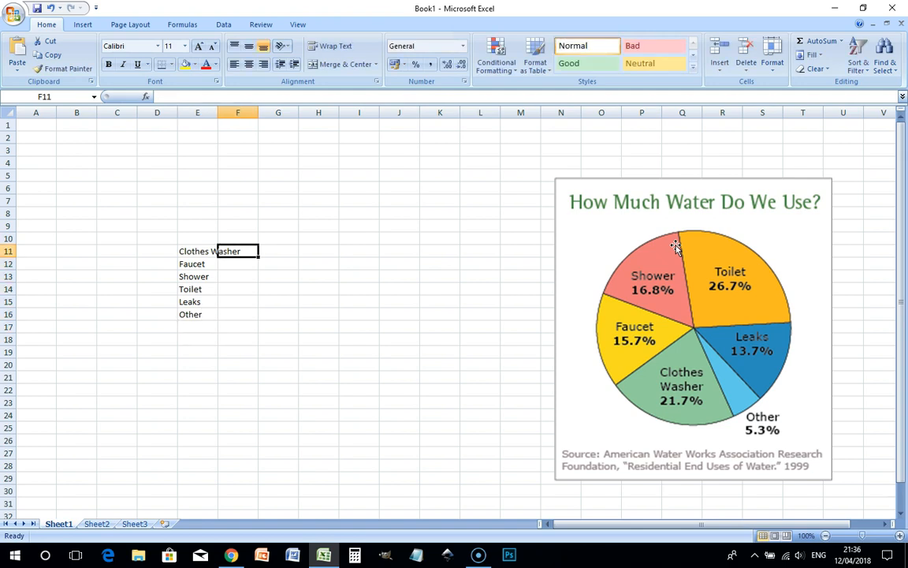
pyautogui.write('.217')
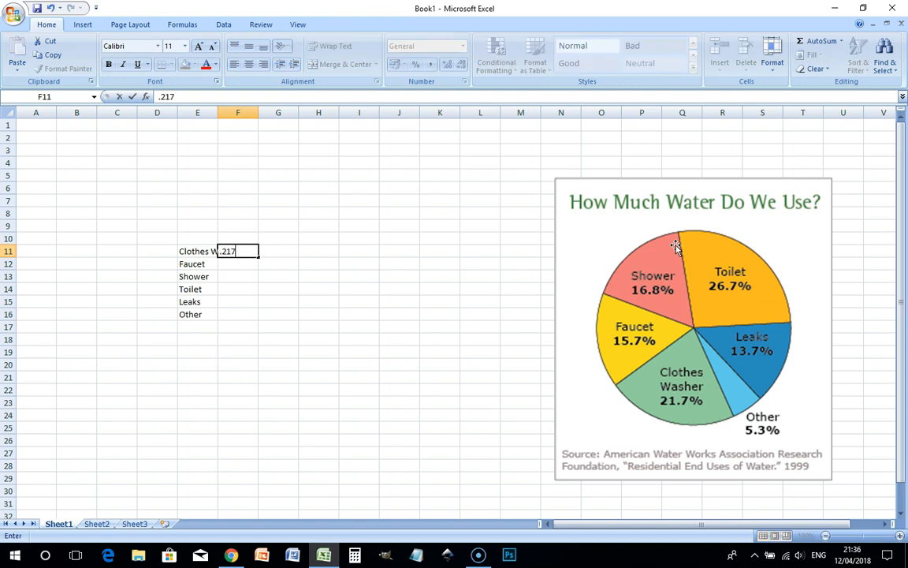
pyautogui.press('Return')
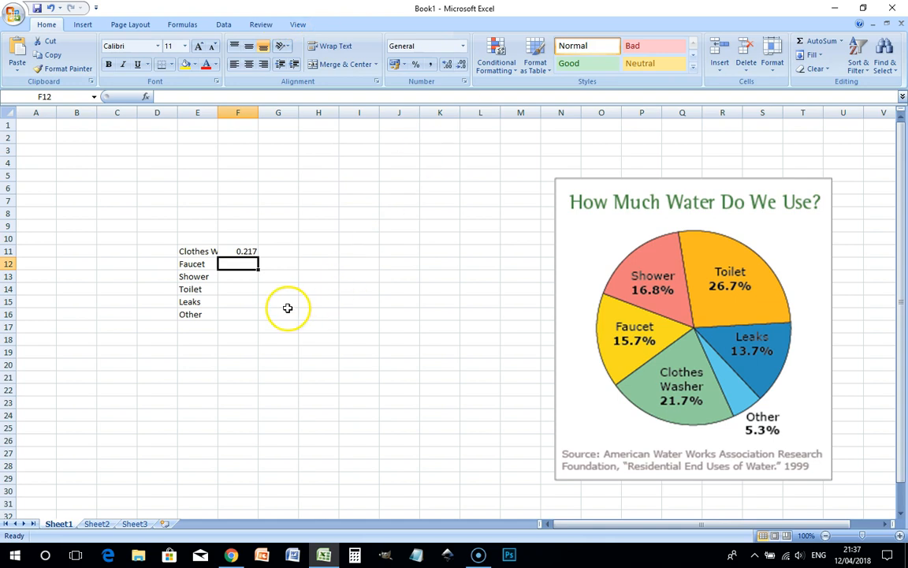
# Widen column E so the Clothes Washer label fits in full.
pyautogui.keyDown('ctrl'); pyautogui.scroll(1, 287, 308); pyautogui.keyUp('ctrl')
pyautogui.keyDown('ctrl'); pyautogui.scroll(-1, 288, 308); pyautogui.keyUp('ctrl')
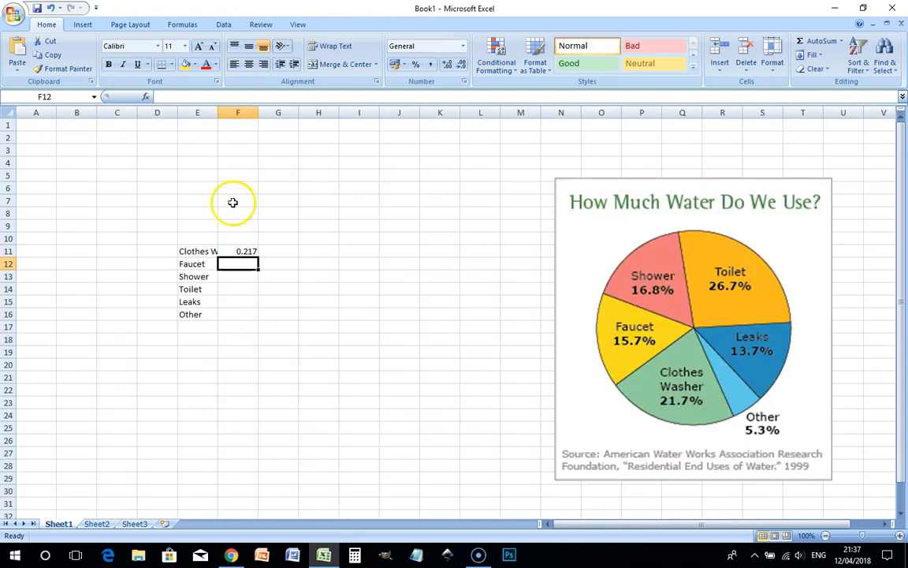
pyautogui.moveTo(218, 112); pyautogui.dragTo(249, 113)
# Format the Clothes Washer value in F11 as a percentage with one decimal place.
pyautogui.click(272, 251)
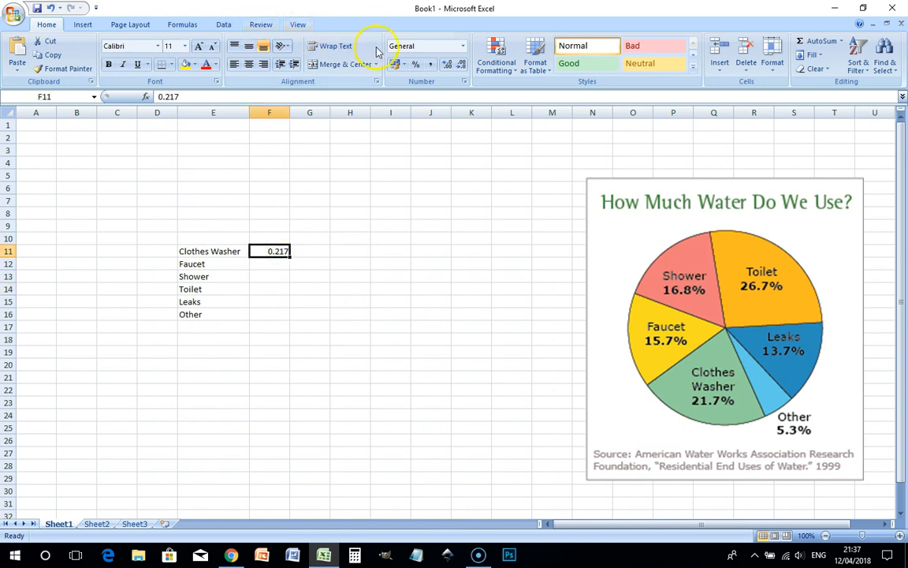
pyautogui.click(415, 63)
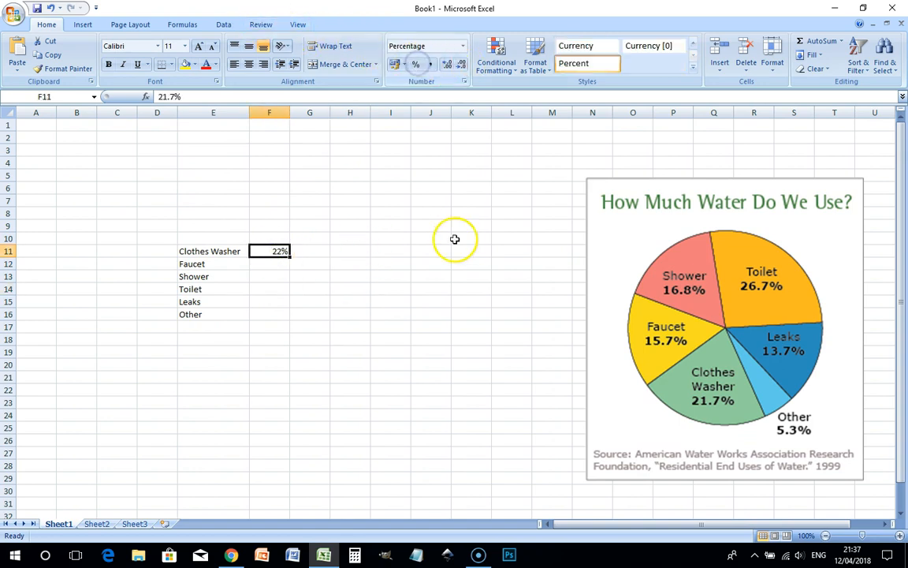
pyautogui.click(448, 65)
# Set the font size of cells D8 to J29 to 14 and widen column E to fit the enlarged labels.
pyautogui.moveTo(142, 209); pyautogui.dragTo(437, 474)
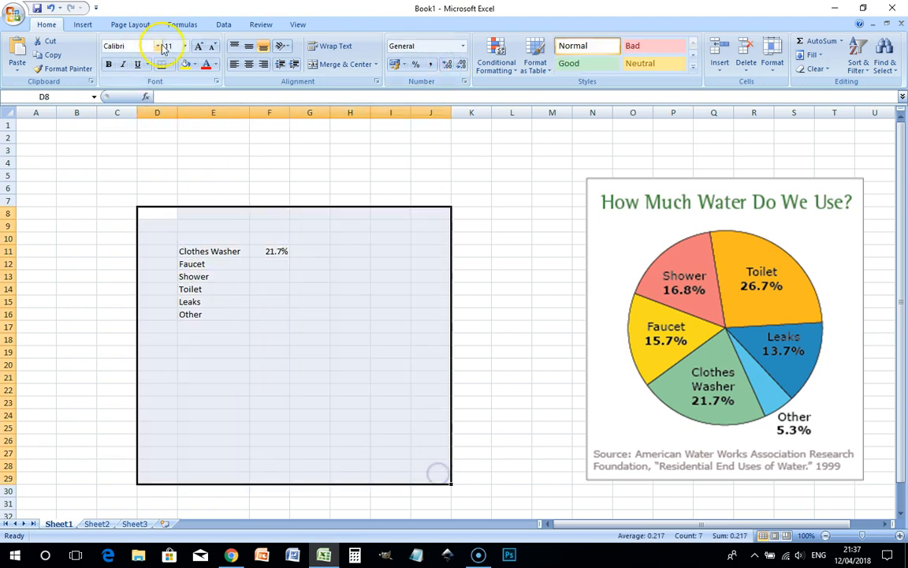
pyautogui.click(171, 46)
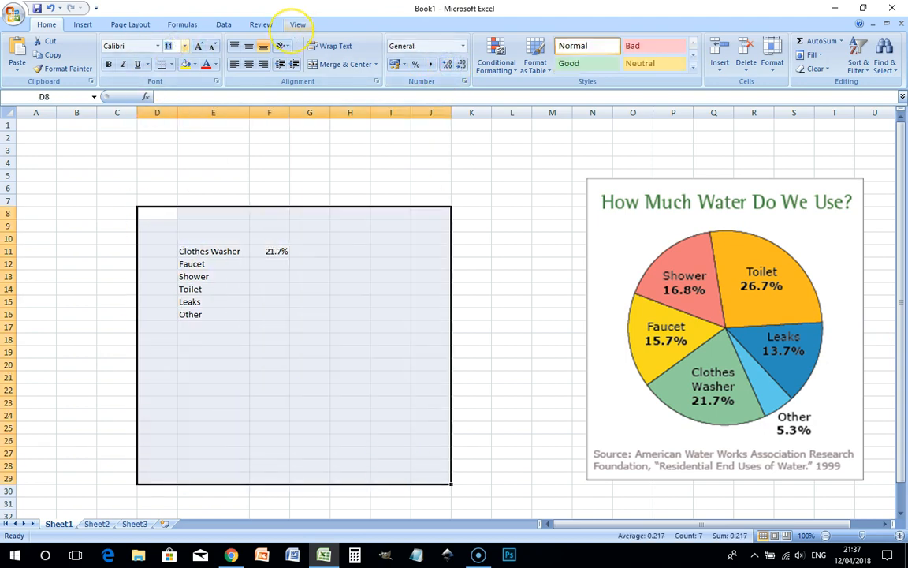
pyautogui.write('14')
pyautogui.press('Return')
pyautogui.click(280, 391)
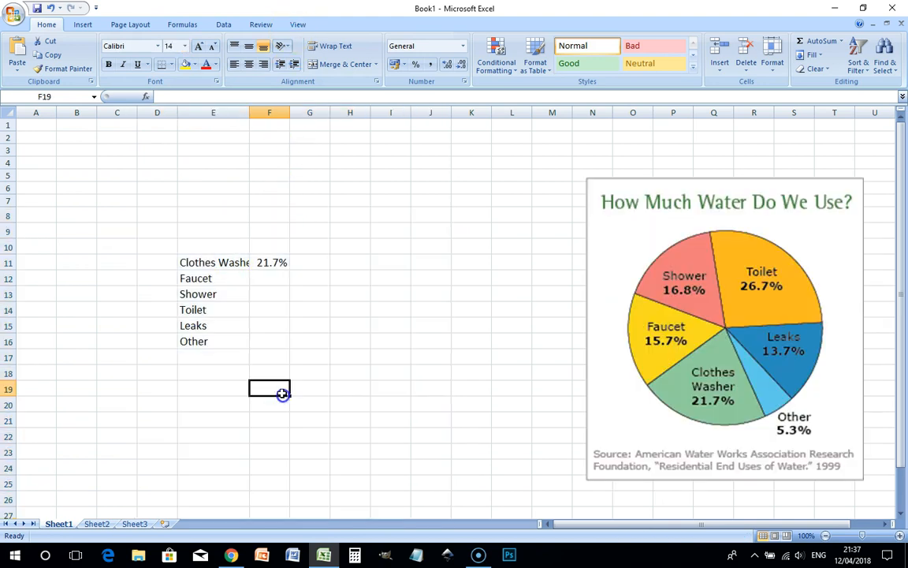
pyautogui.moveTo(250, 112); pyautogui.dragTo(277, 110)
pyautogui.click(391, 308)
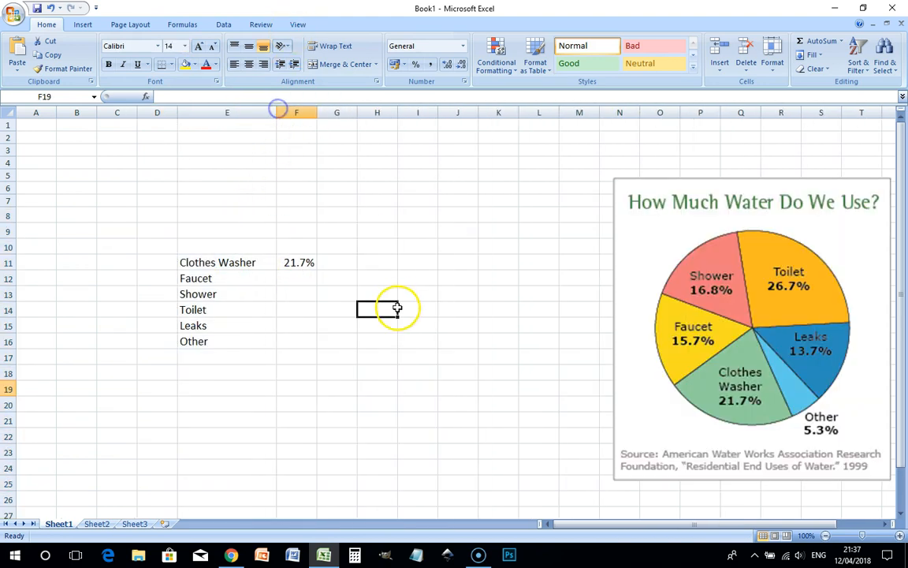
# Enter .157 as the Faucet value in cell F12.
pyautogui.click(285, 276)
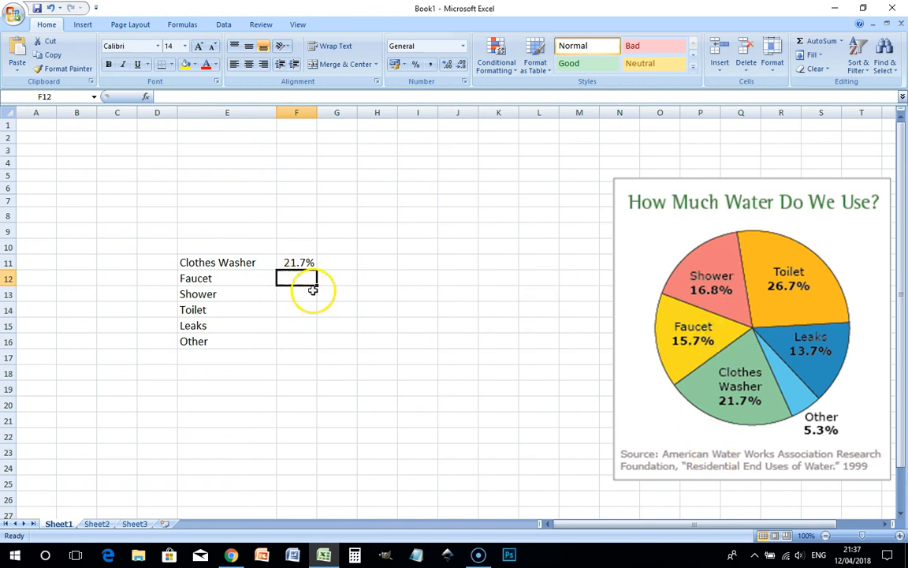
pyautogui.write('.15')
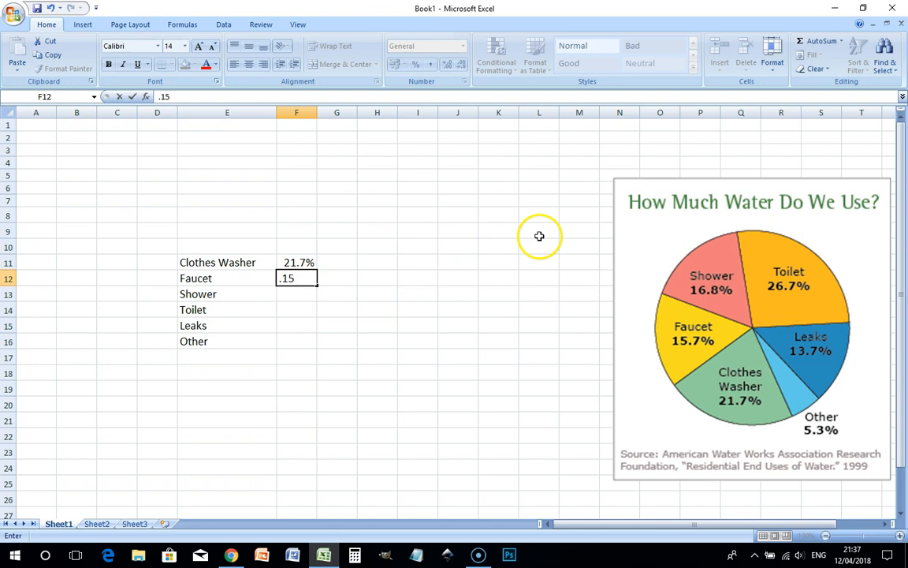
pyautogui.write('7')
pyautogui.press('Return')
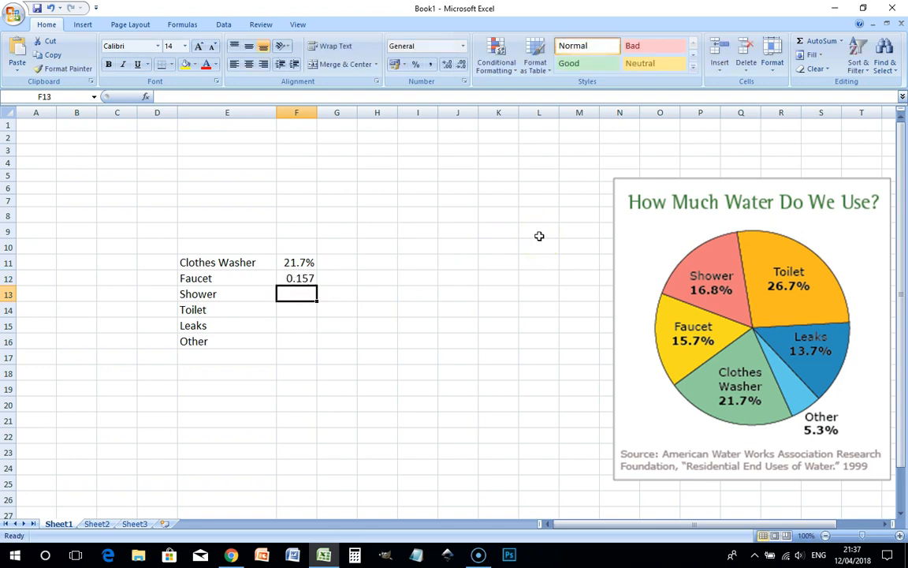
# Format cells F11 to F16 as percentages with one decimal place.
pyautogui.press('Up')
pyautogui.press('Up')
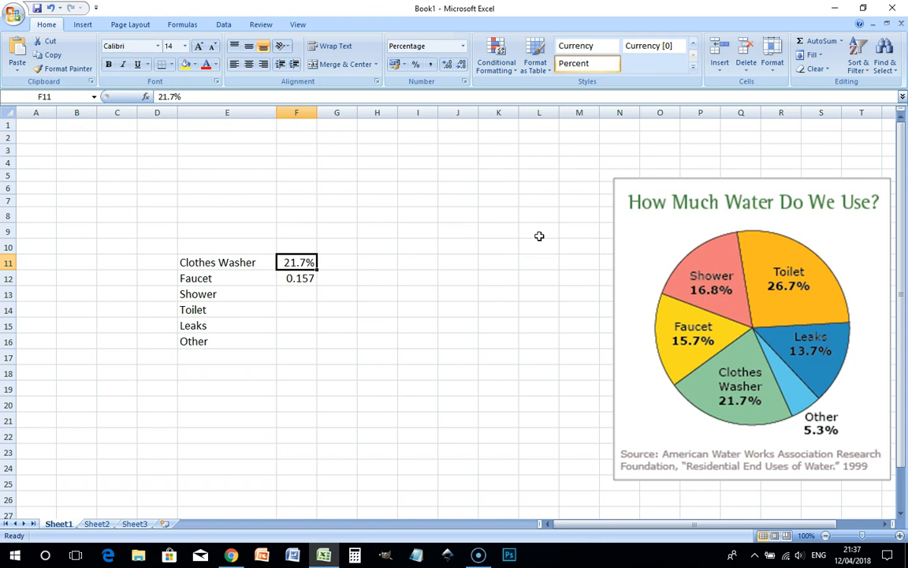
pyautogui.hotkey('shift', 'Down')
pyautogui.hotkey('shift', 'Down')
pyautogui.hotkey('shift', 'Down')
pyautogui.hotkey('shift', 'Down')
pyautogui.hotkey('shift', 'Down')
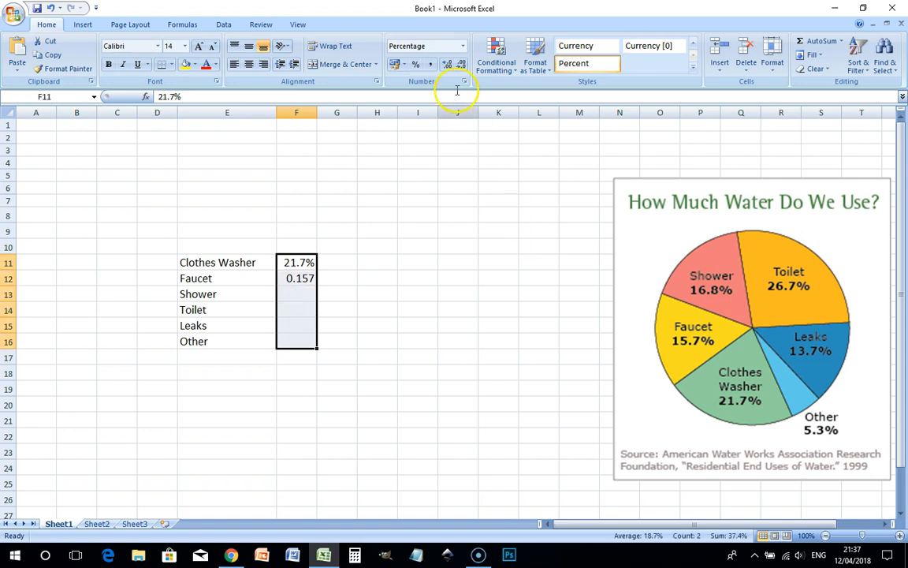
pyautogui.click(416, 64)
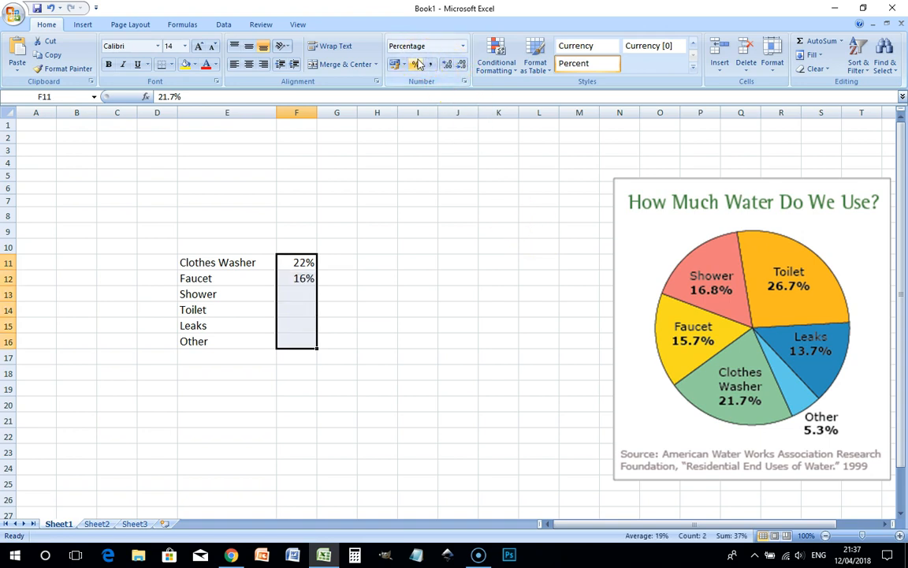
pyautogui.click(445, 65)
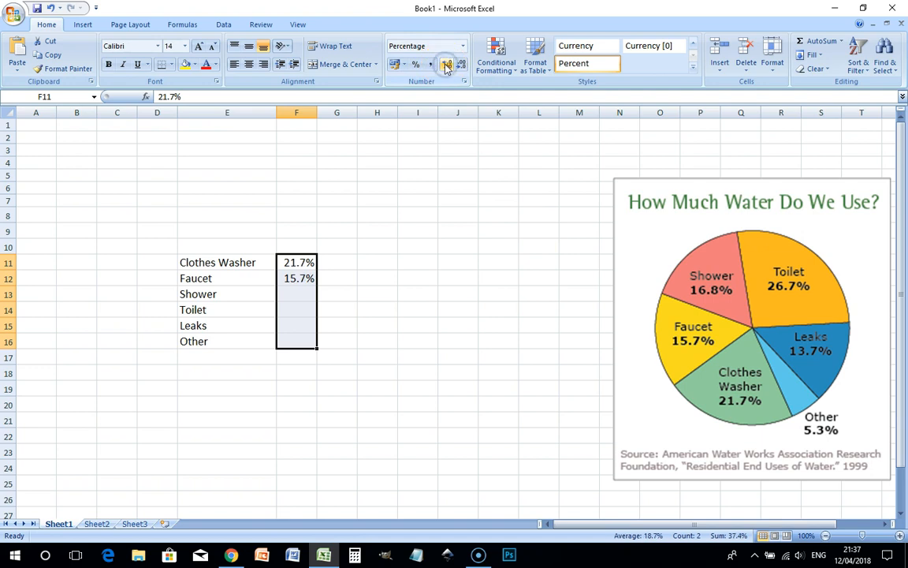
# Enter .168 for Shower, .267 for Toilet, .137 for Leaks and .053 for Other in cells F13 to F16.
pyautogui.click(351, 344)
pyautogui.click(298, 288)
pyautogui.write('.16')
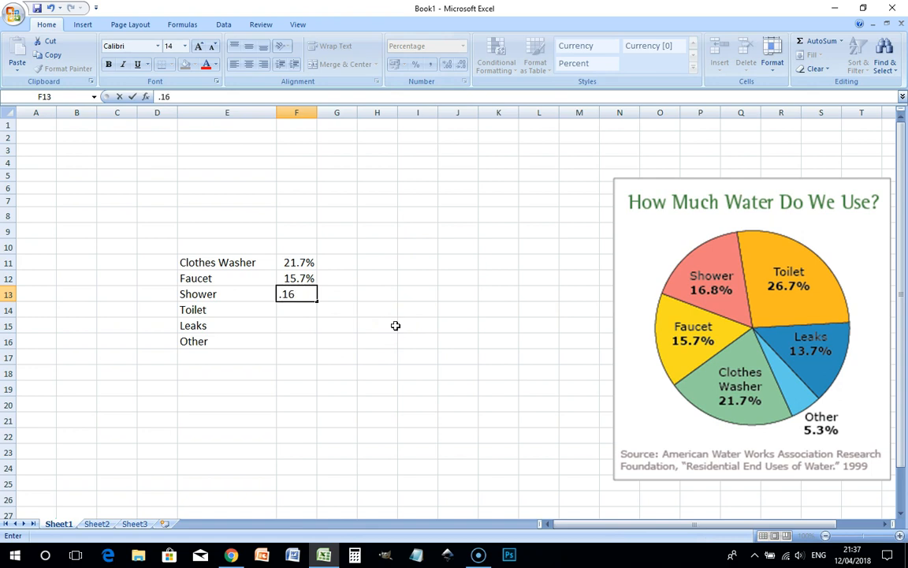
pyautogui.write('8')
pyautogui.press('Return')
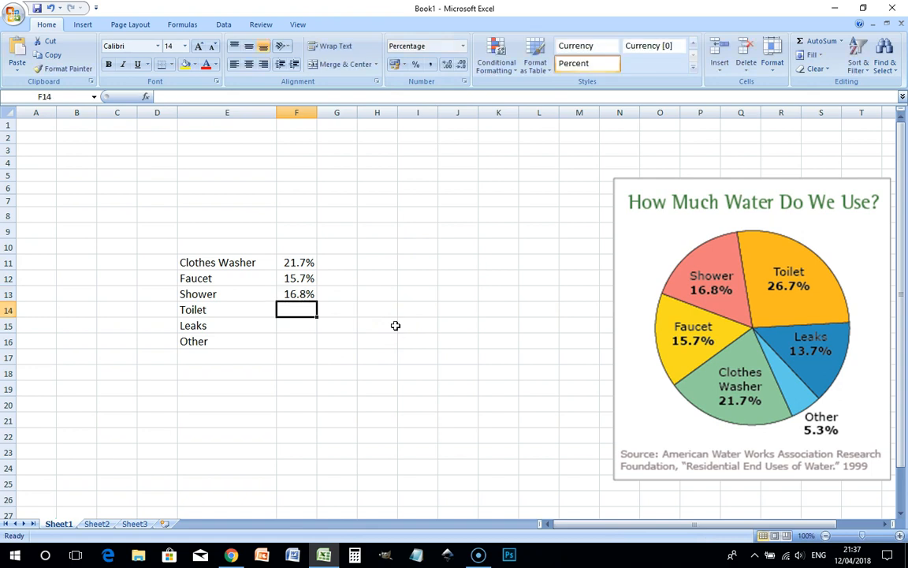
pyautogui.write('.267')
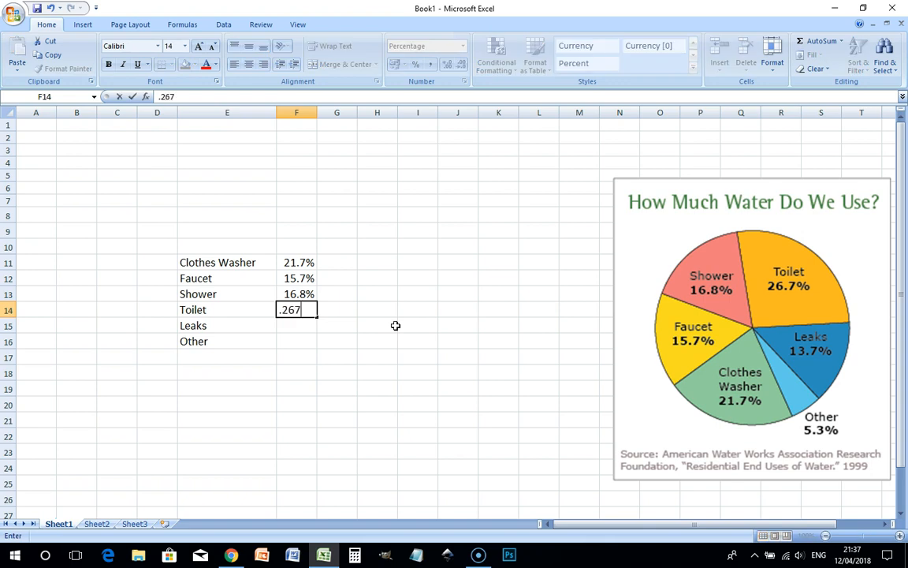
pyautogui.press('Return')
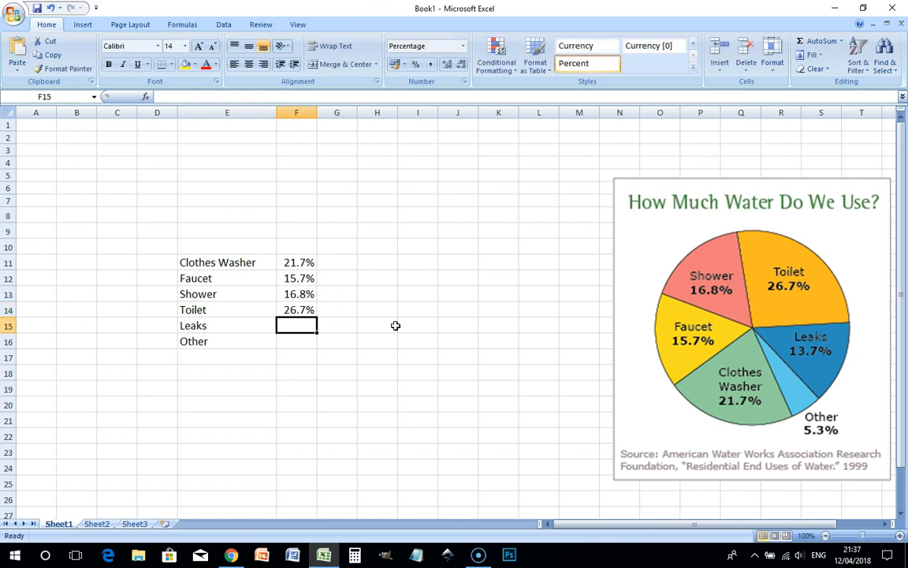
pyautogui.write('.137')
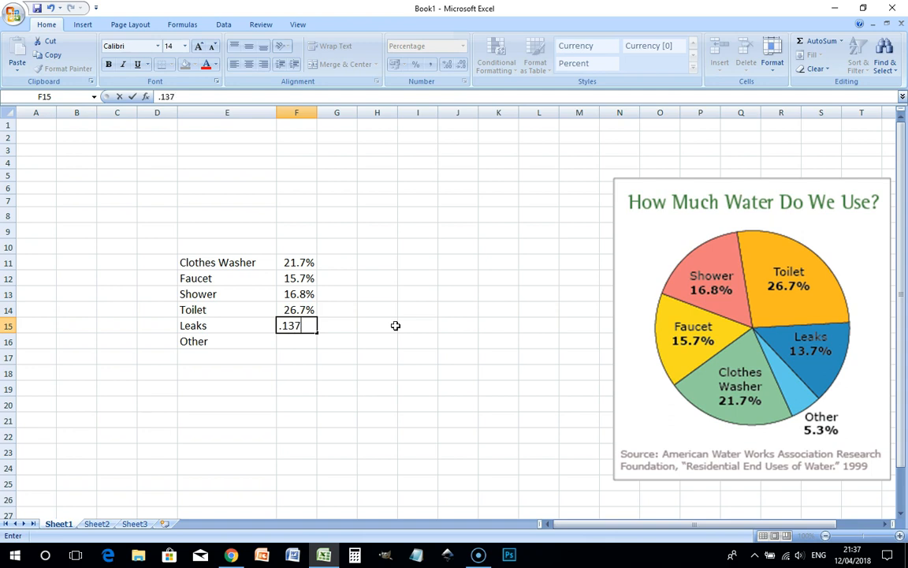
pyautogui.press('Return')
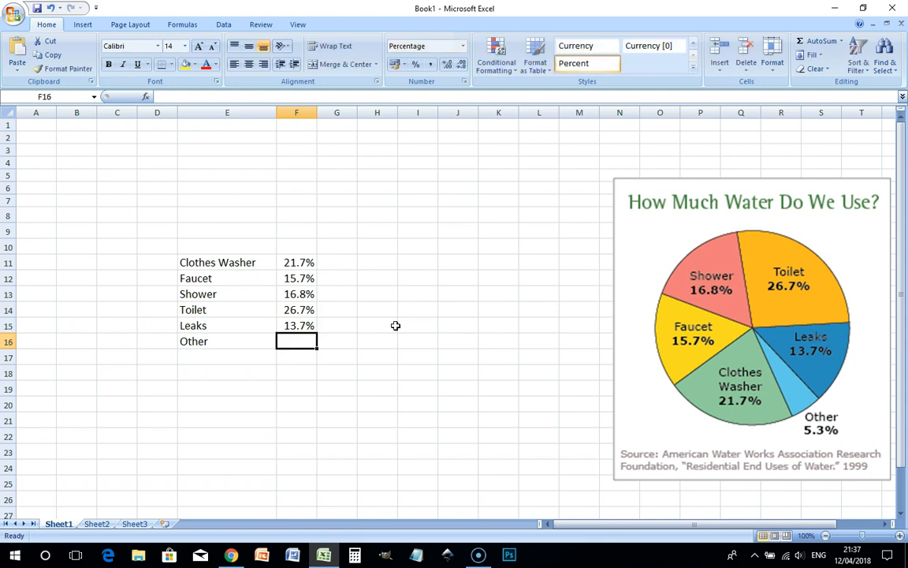
pyautogui.write('.053')
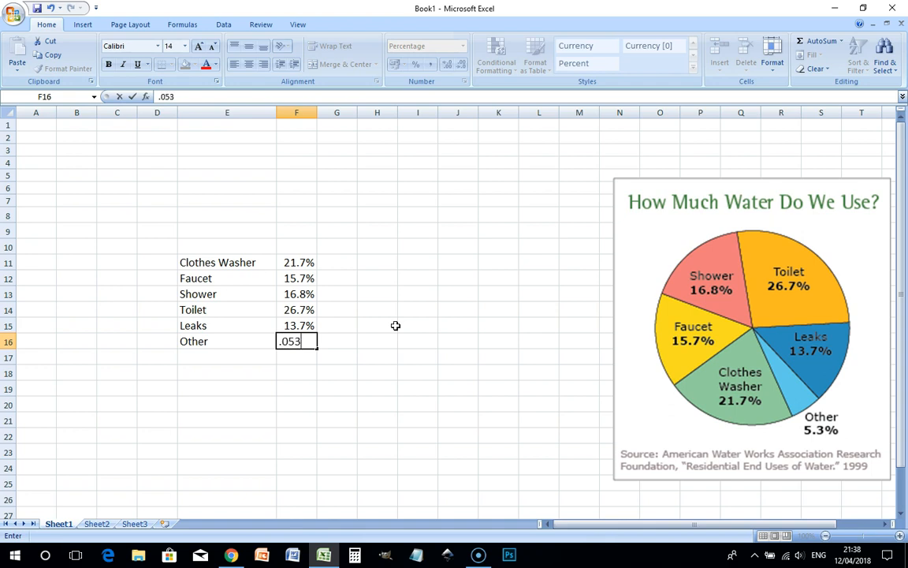
pyautogui.press('Return')
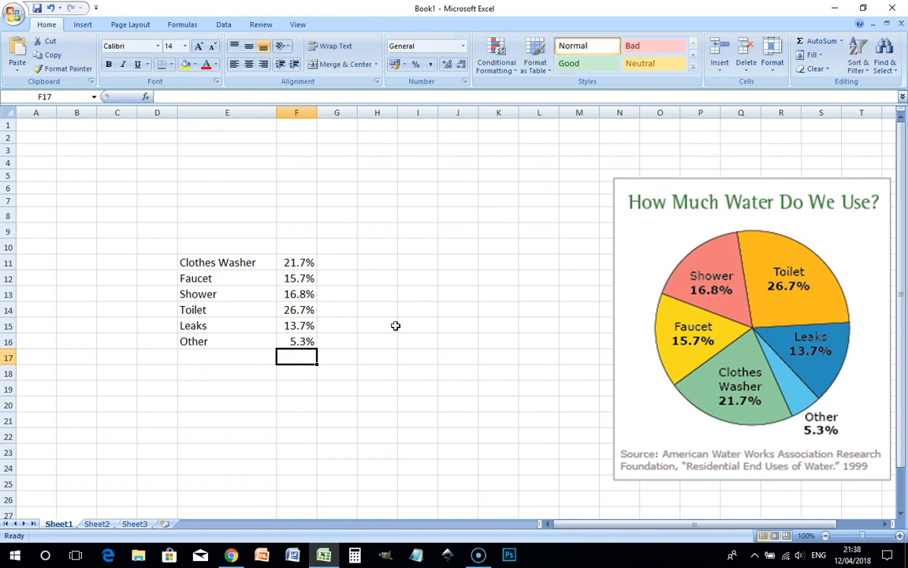
# Insert a basic 2-D pie chart from E11:F16 and fit it over cells E5 to J25.
pyautogui.click(365, 293)
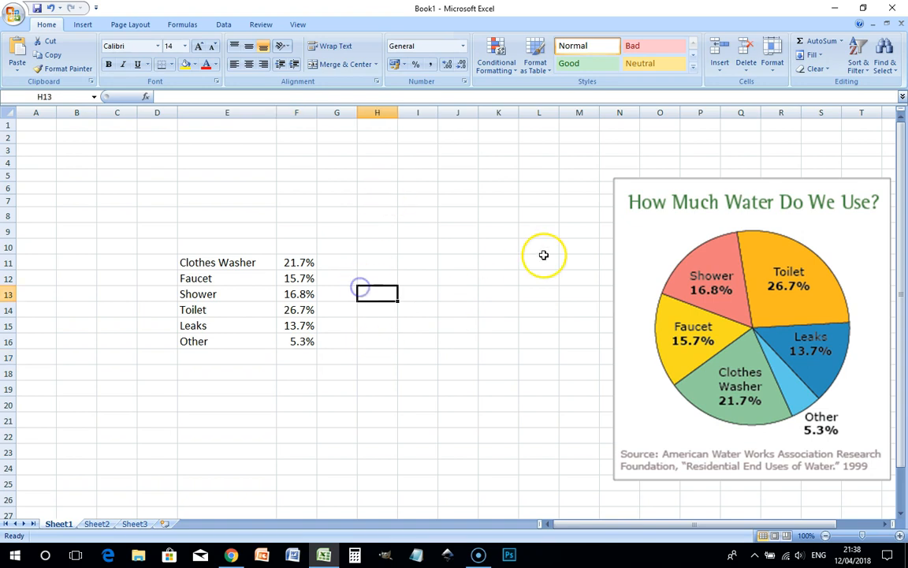
pyautogui.moveTo(222, 264); pyautogui.dragTo(300, 340)
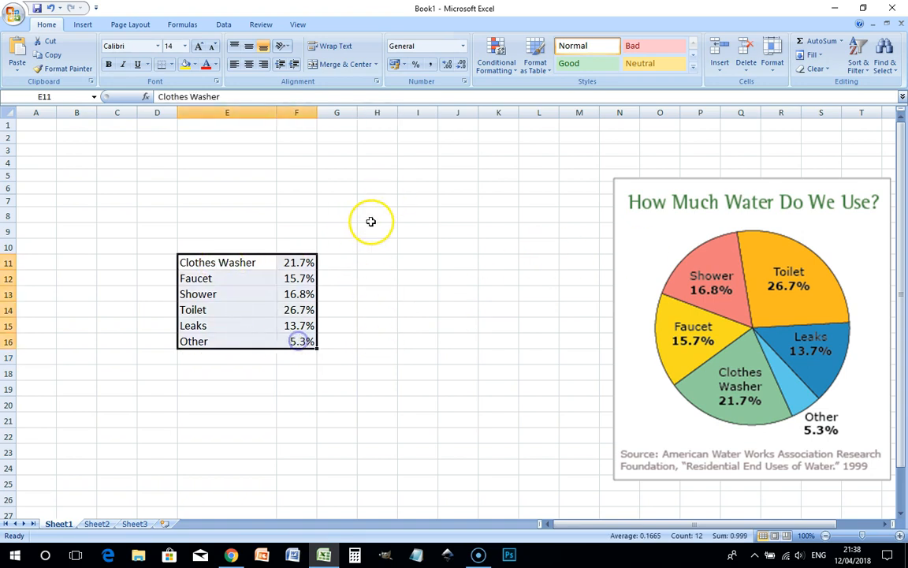
pyautogui.click(83, 24)
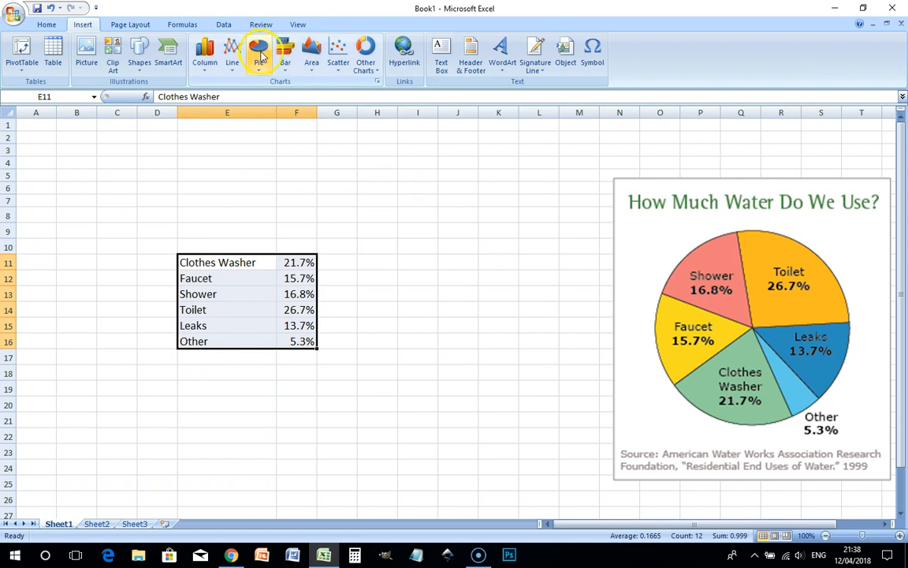
pyautogui.click(259, 53)
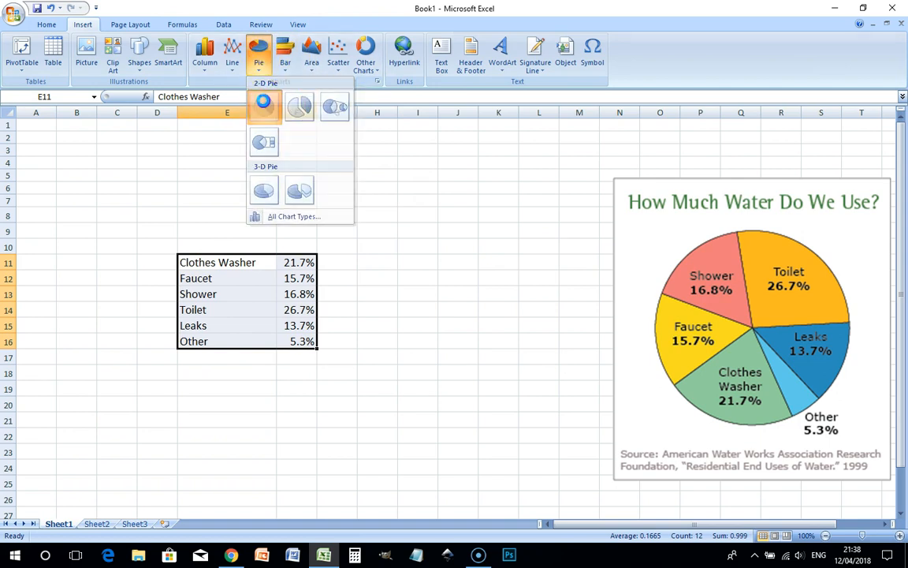
pyautogui.click(263, 107)
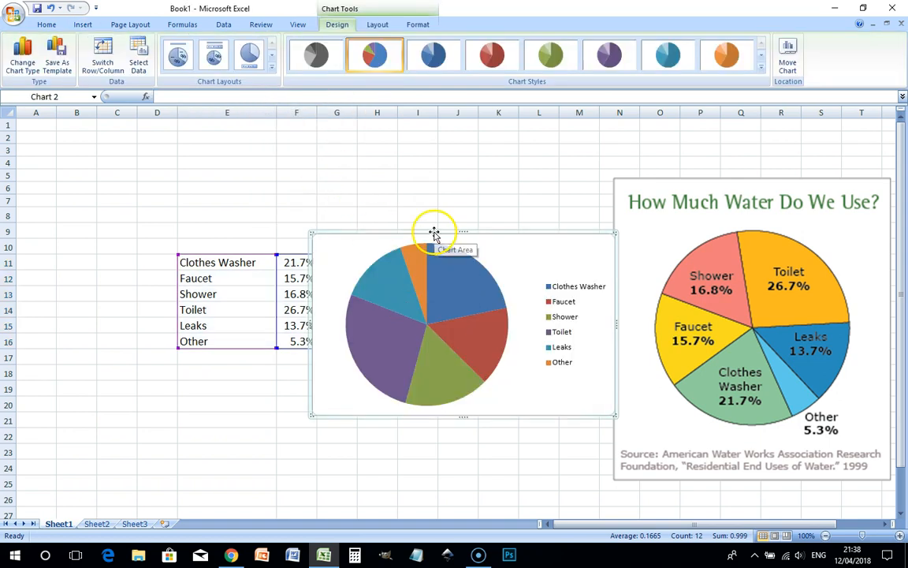
pyautogui.moveTo(434, 232); pyautogui.dragTo(301, 170)
pyautogui.moveTo(329, 361); pyautogui.dragTo(359, 490)
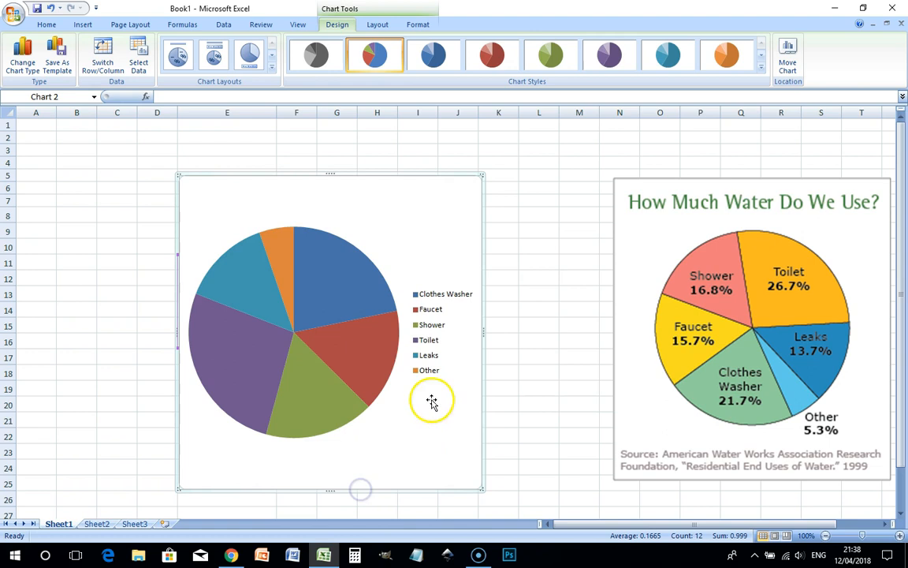
# Add data labels to the pie showing category name and value, separated by a new line, with leader lines off.
pyautogui.rightClick(315, 376)
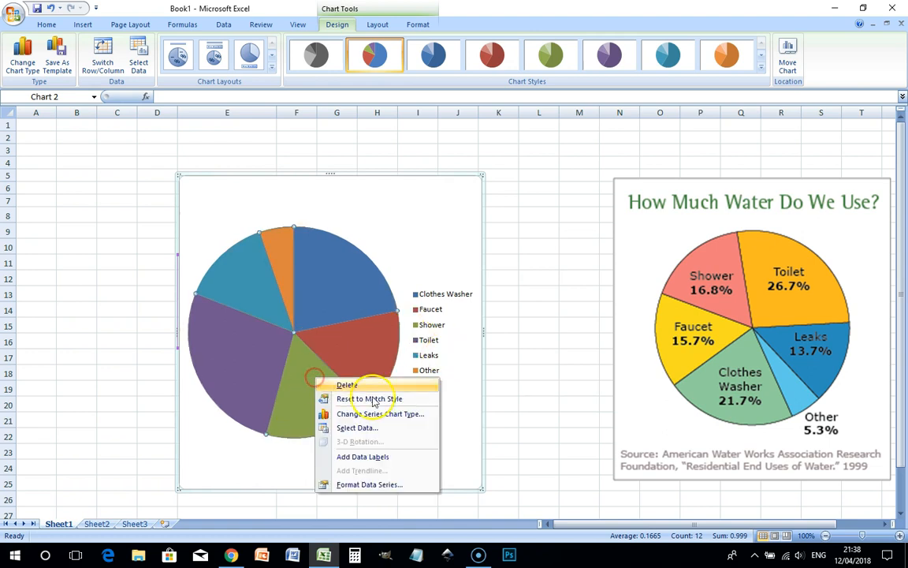
pyautogui.click(397, 458)
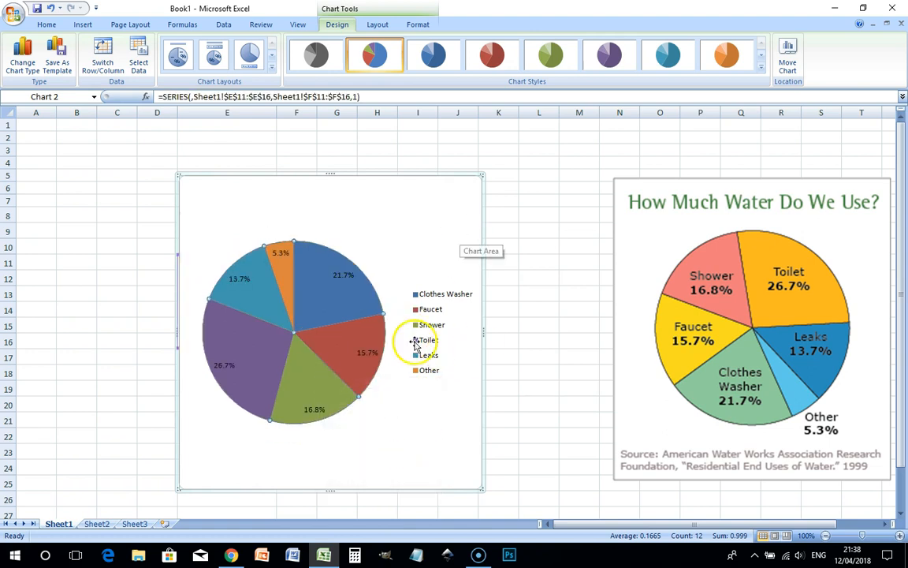
pyautogui.rightClick(319, 371)
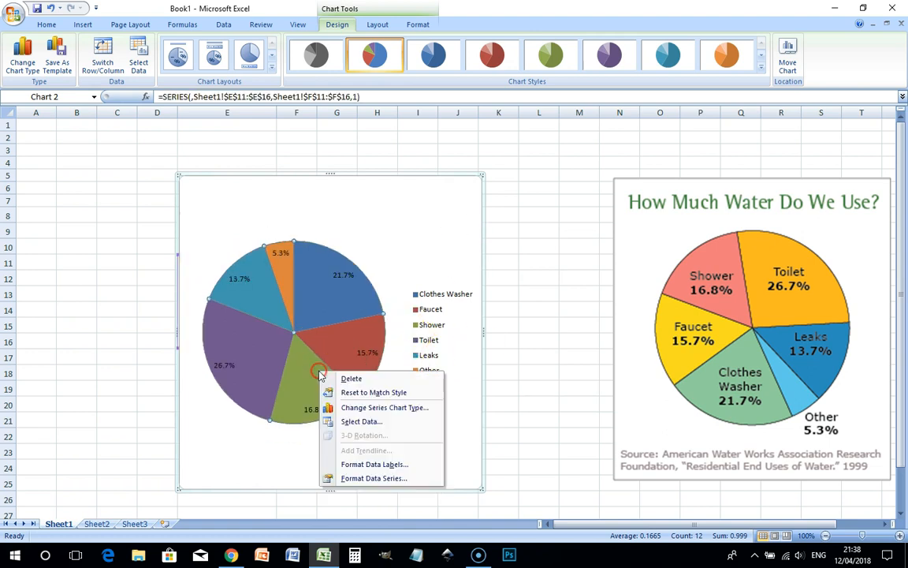
pyautogui.click(382, 466)
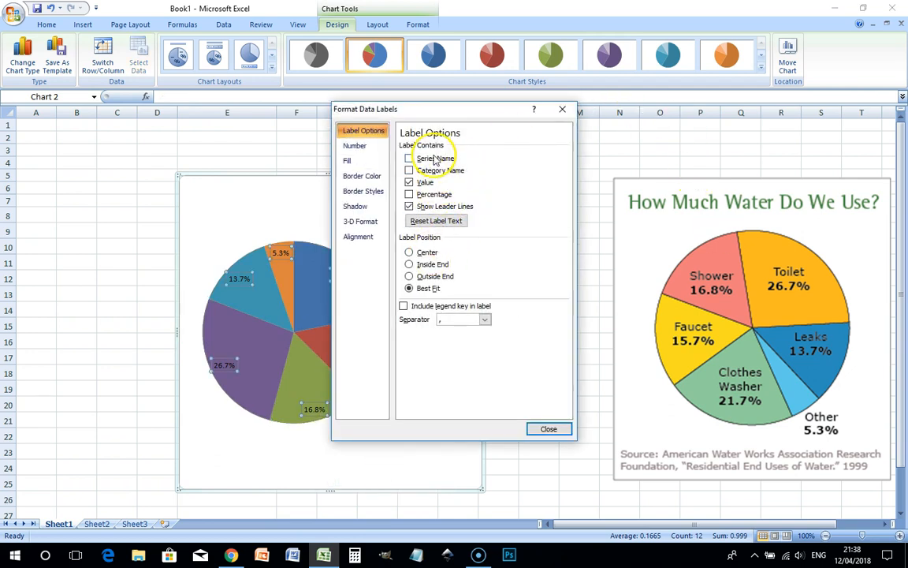
pyautogui.click(410, 171)
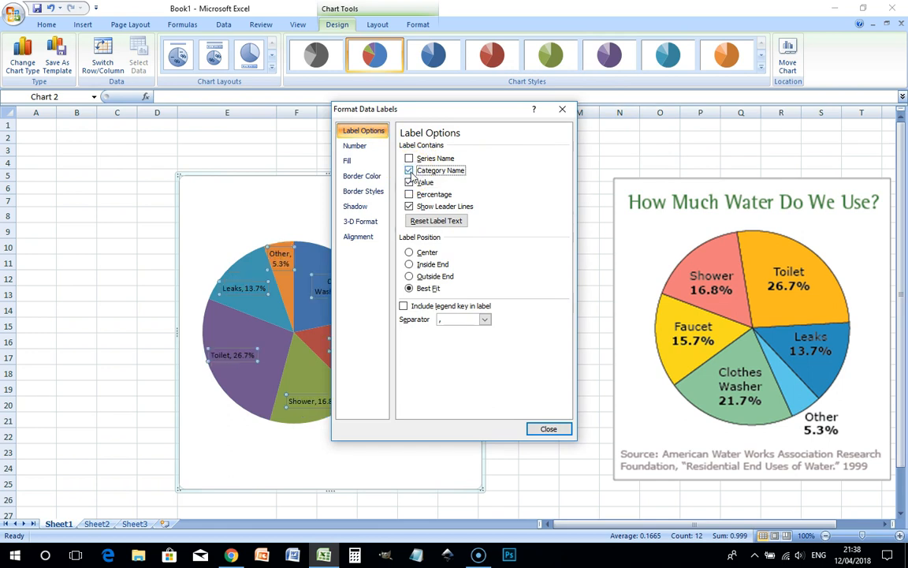
pyautogui.click(409, 182)
pyautogui.click(409, 182)
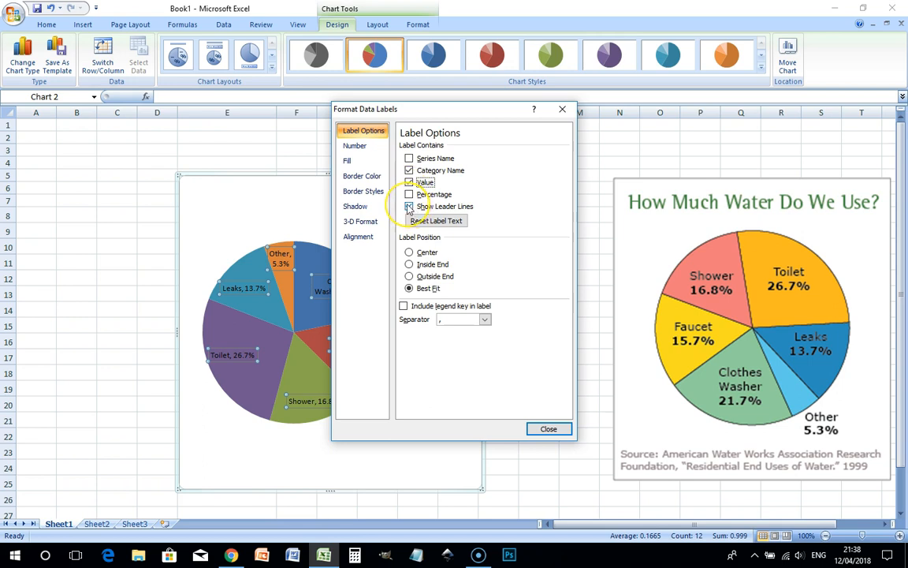
pyautogui.click(409, 206)
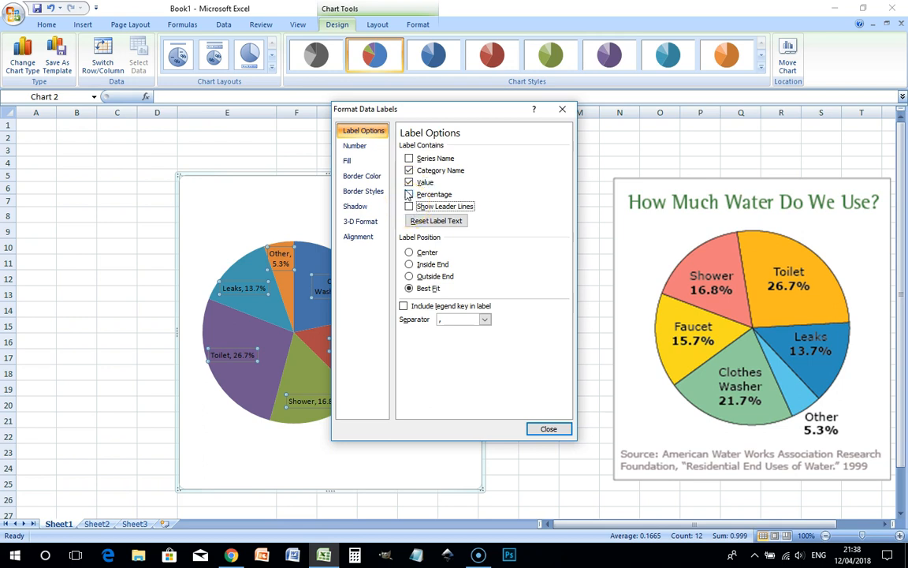
pyautogui.click(485, 319)
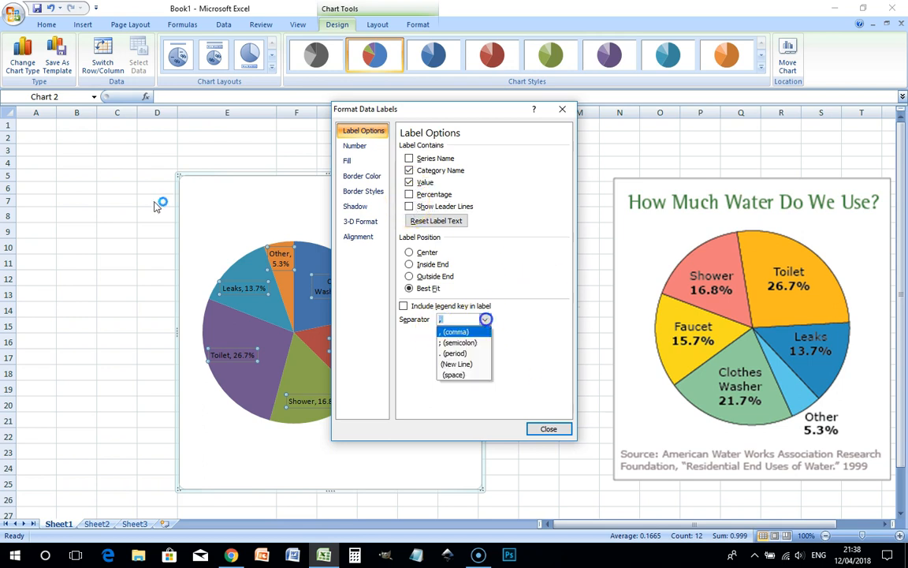
pyautogui.click(465, 365)
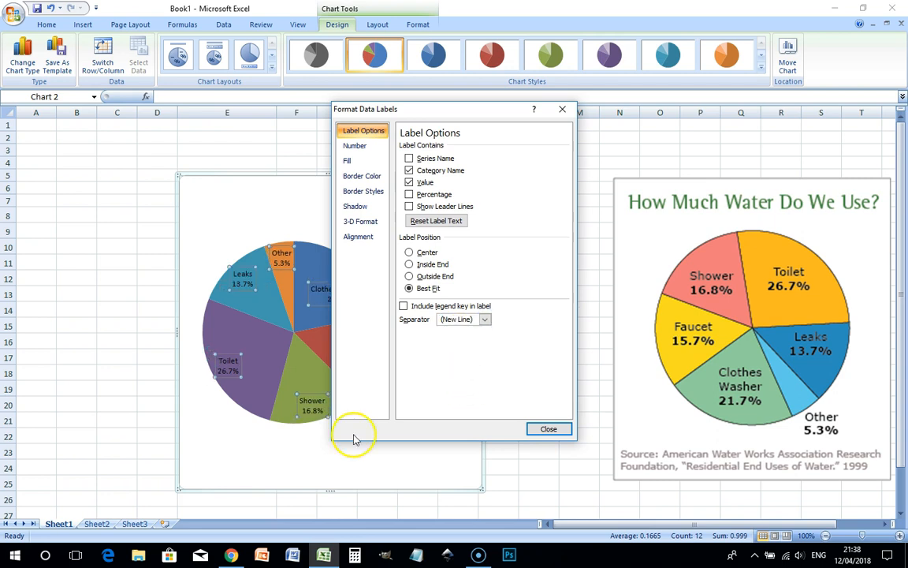
pyautogui.click(542, 431)
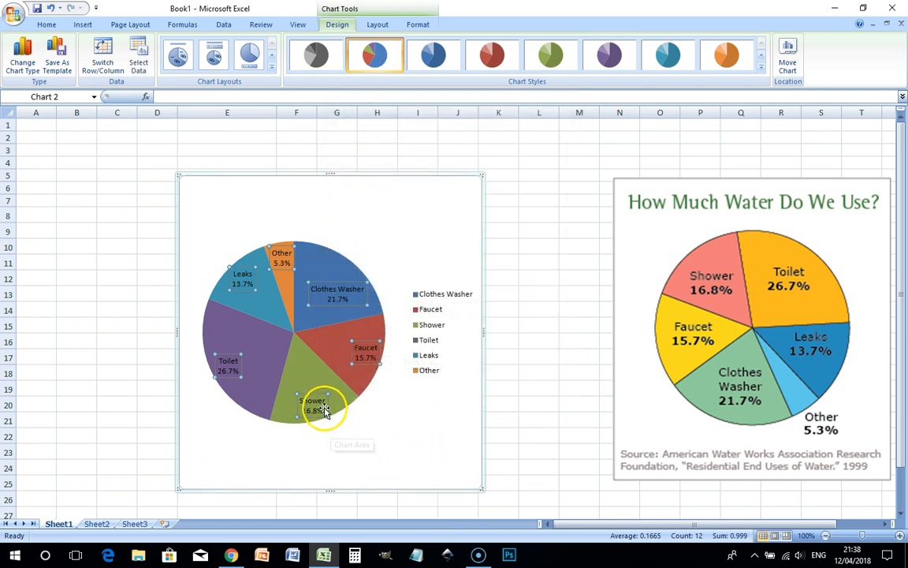
# Set the font size of the pie chart's data labels to 14.
pyautogui.click(46, 25)
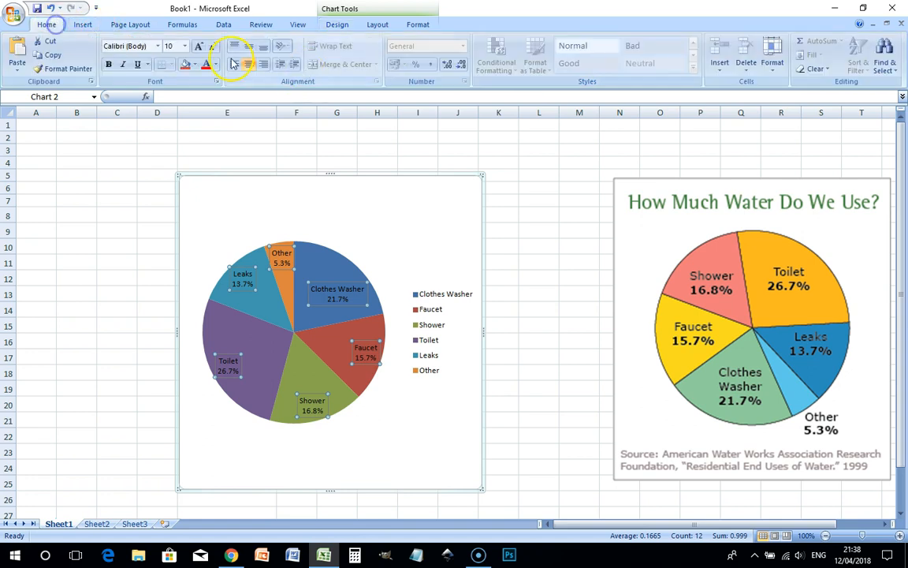
pyautogui.moveTo(128, 46); pyautogui.dragTo(212, 52)
pyautogui.write('14')
pyautogui.press('Return')
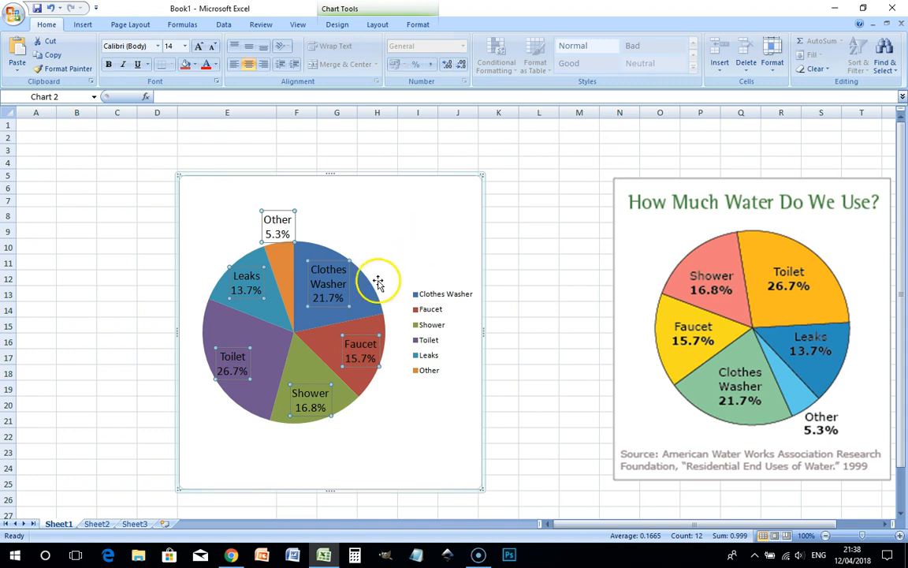
# Rotate the pie by setting the angle of the first slice to 155 degrees.
pyautogui.rightClick(286, 272)
pyautogui.click(359, 378)
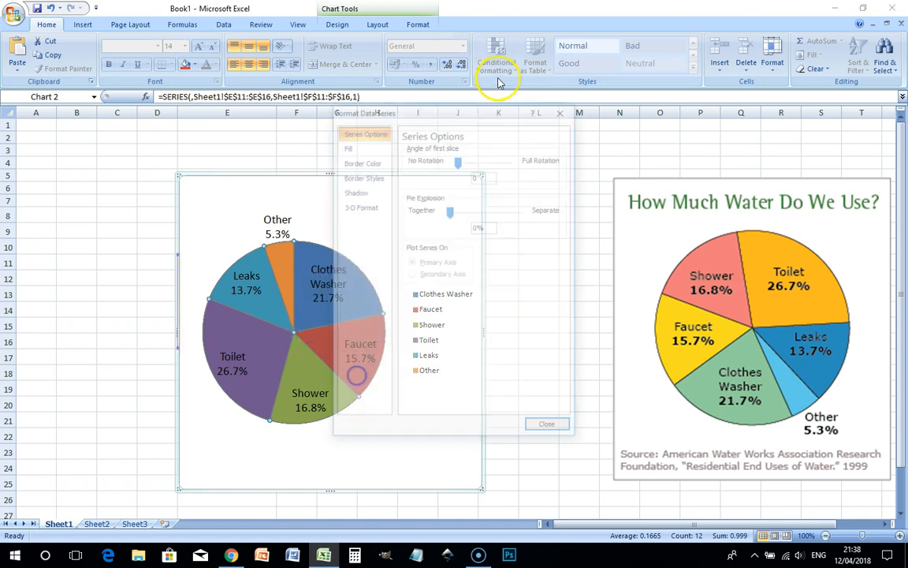
pyautogui.moveTo(473, 114); pyautogui.dragTo(537, 44)
pyautogui.moveTo(540, 94); pyautogui.dragTo(558, 98)
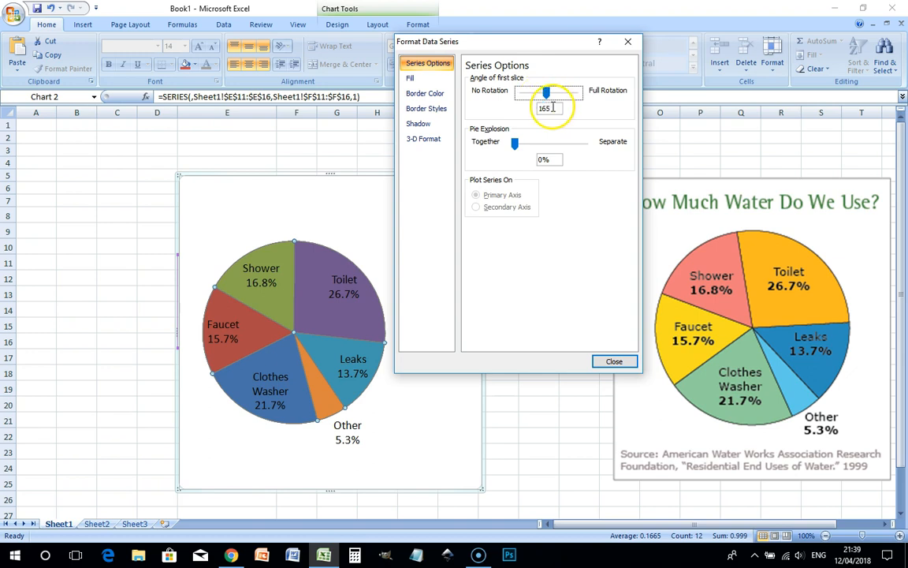
pyautogui.moveTo(540, 96); pyautogui.dragTo(533, 96)
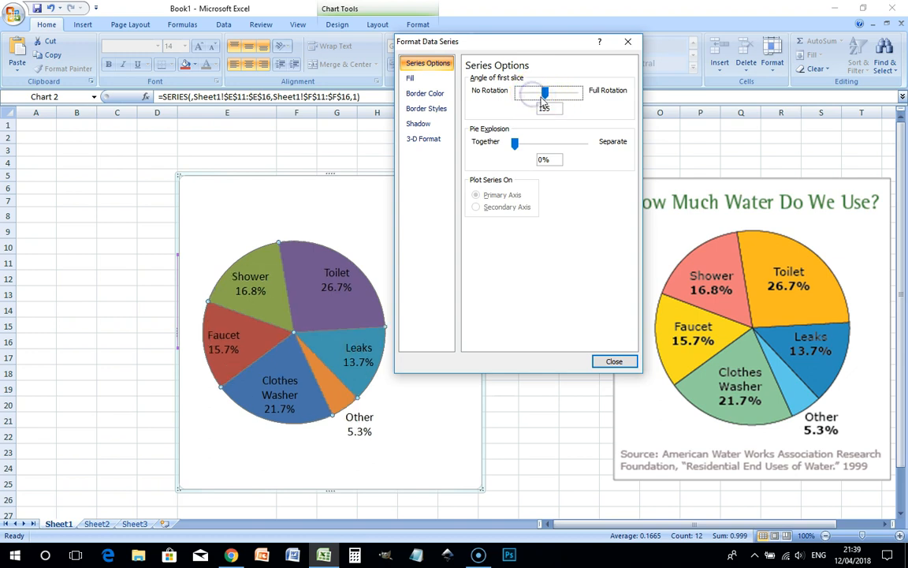
pyautogui.click(614, 361)
pyautogui.click(293, 432)
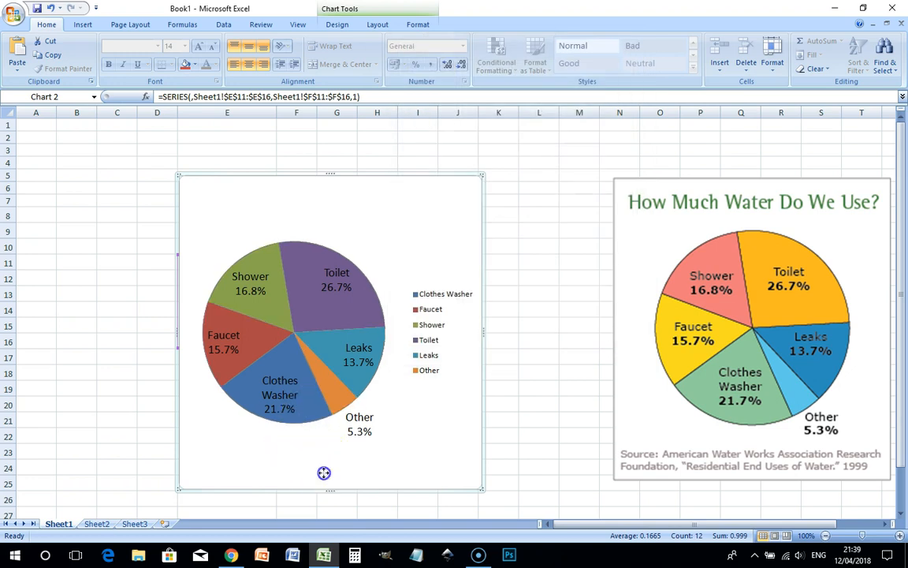
# Set the label position of the pie chart's data labels to Center.
pyautogui.rightClick(339, 283)
pyautogui.click(395, 394)
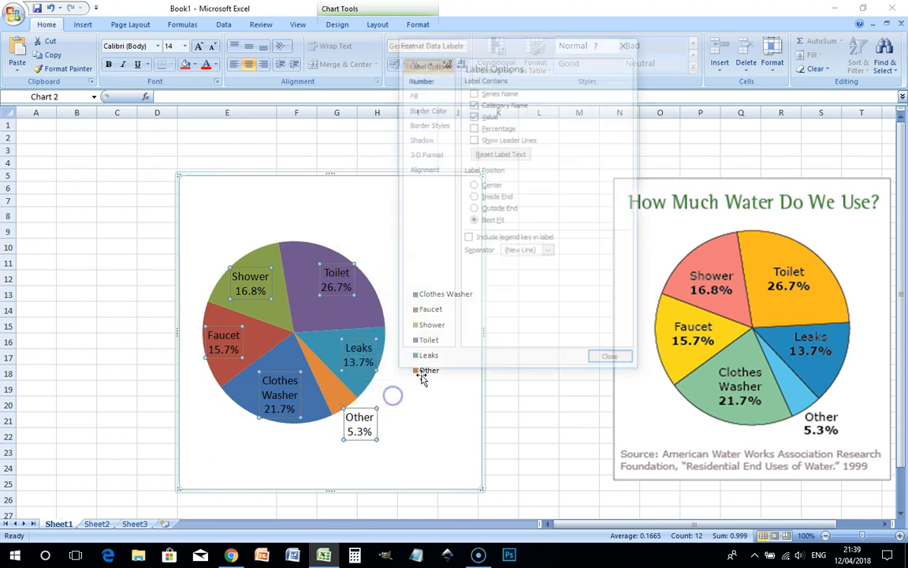
pyautogui.click(474, 185)
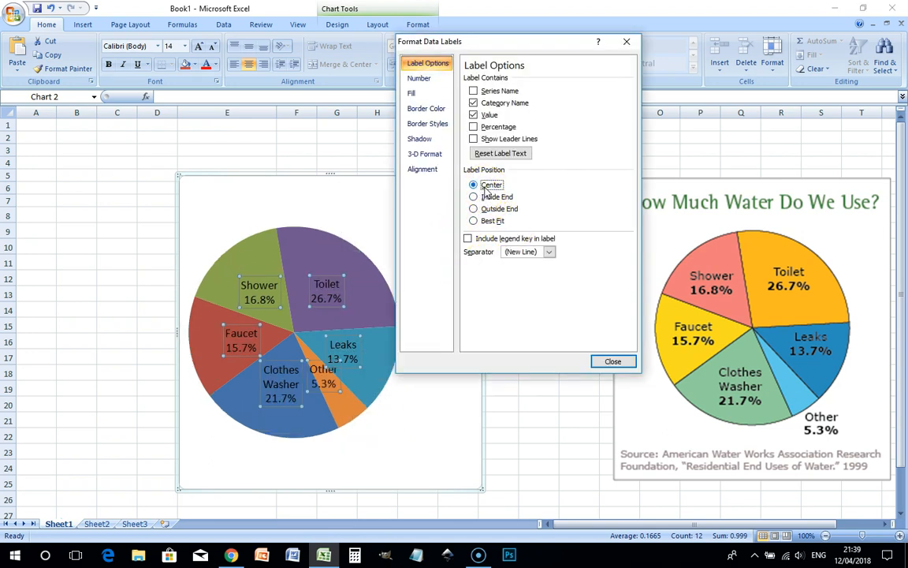
pyautogui.click(613, 362)
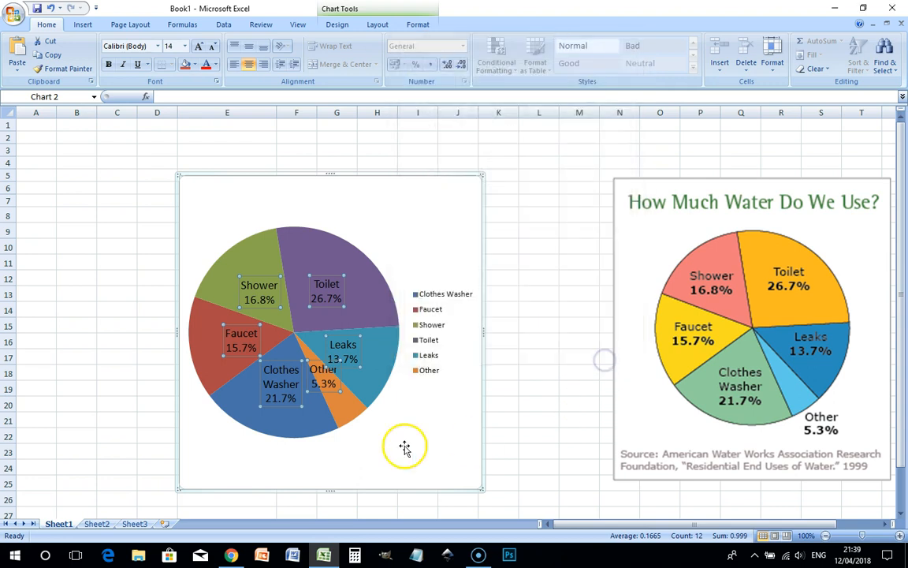
# Try a solid fill on the whole pie series and undo it.
pyautogui.rightClick(347, 410)
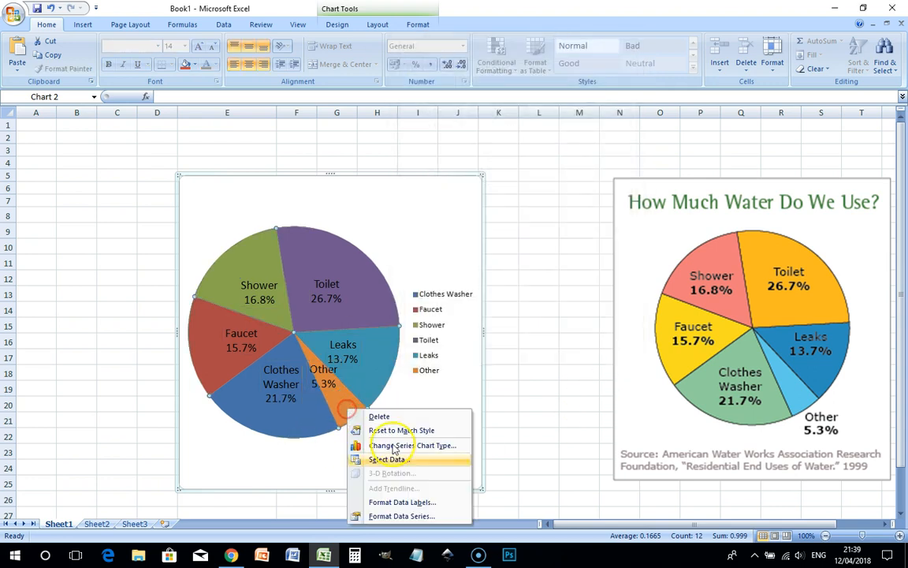
pyautogui.click(417, 517)
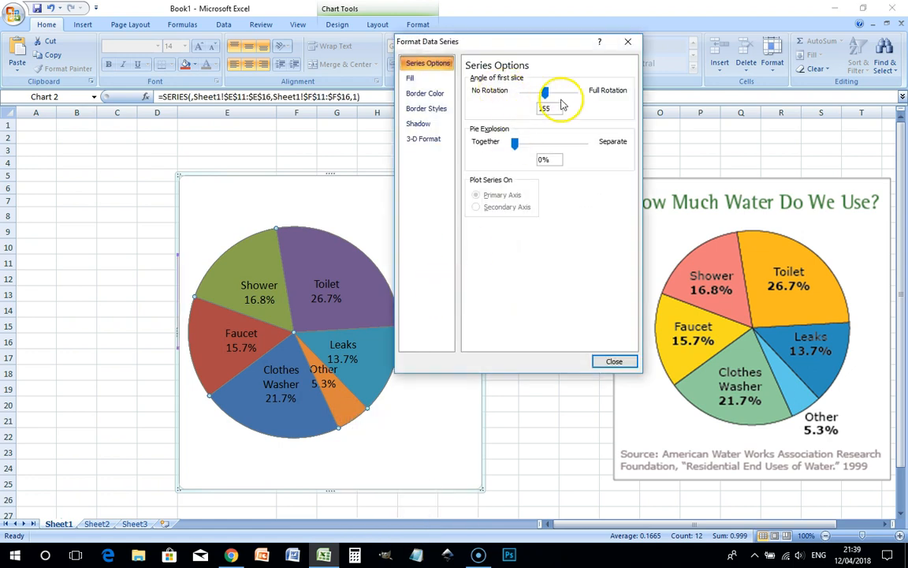
pyautogui.click(434, 79)
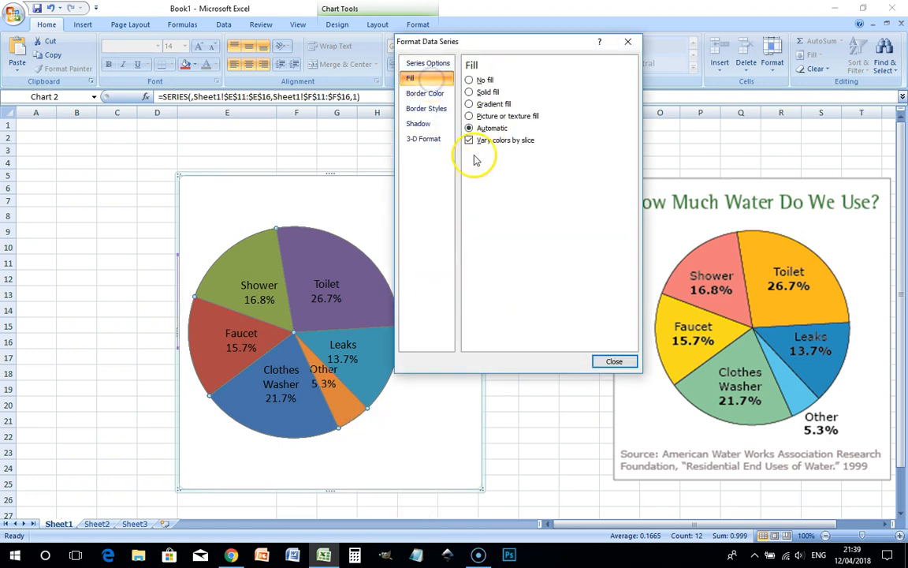
pyautogui.click(478, 91)
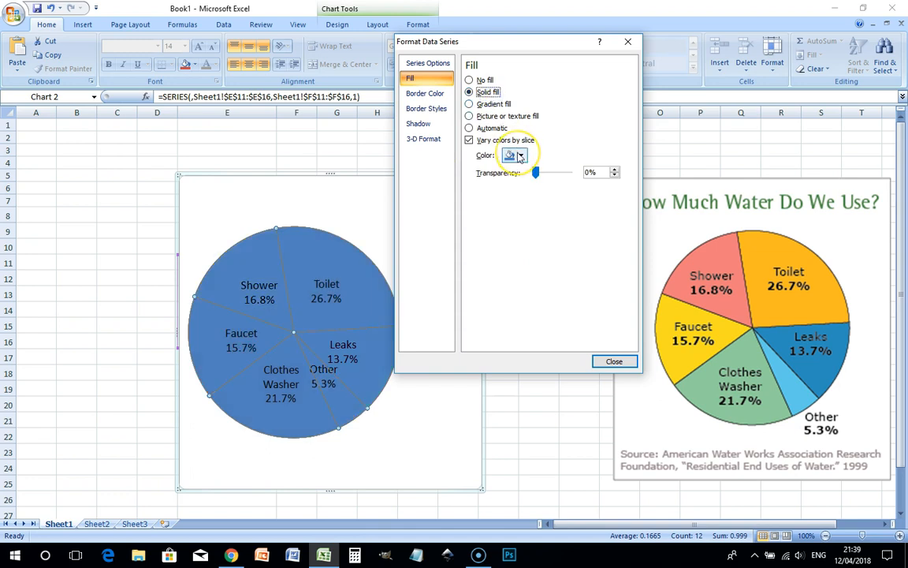
pyautogui.click(612, 363)
pyautogui.click(374, 226)
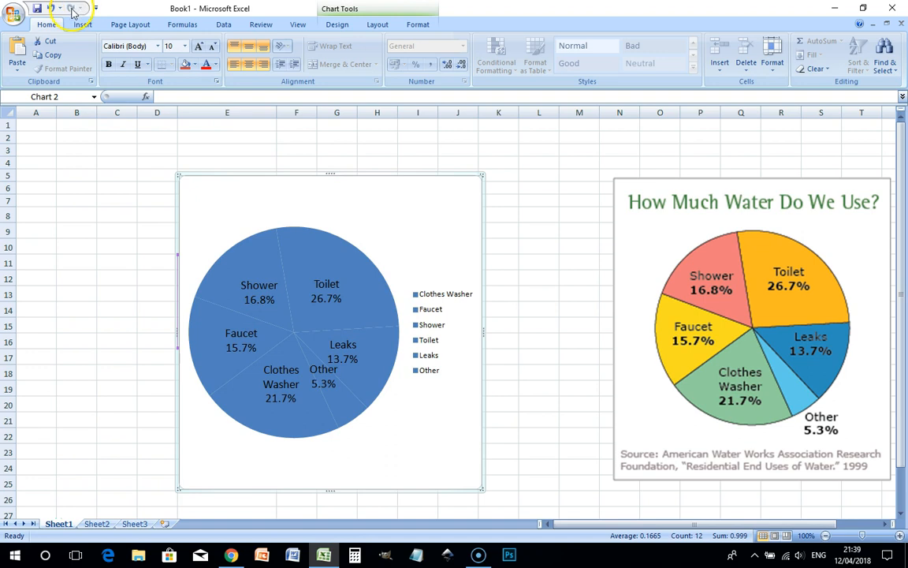
pyautogui.hotkey('ctrl', 'z')
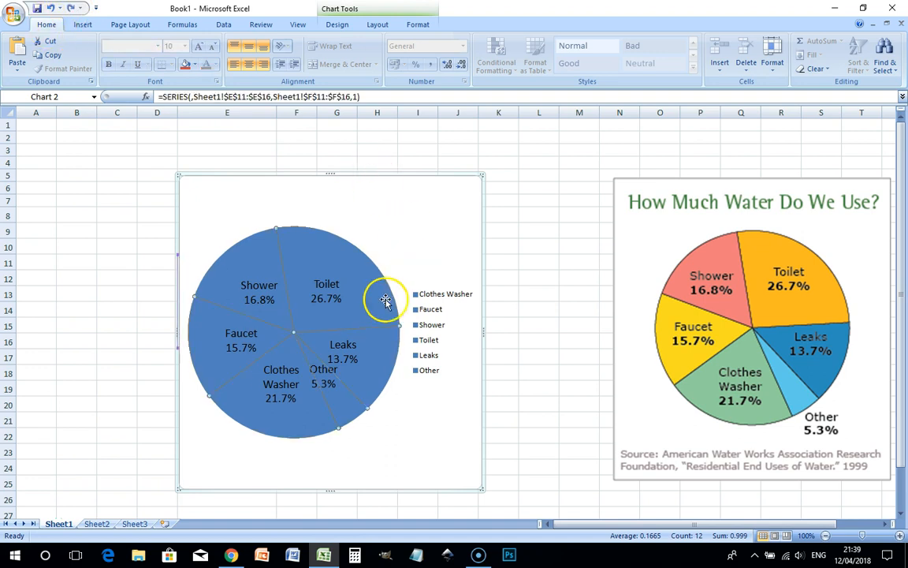
pyautogui.hotkey('ctrl', 'z')
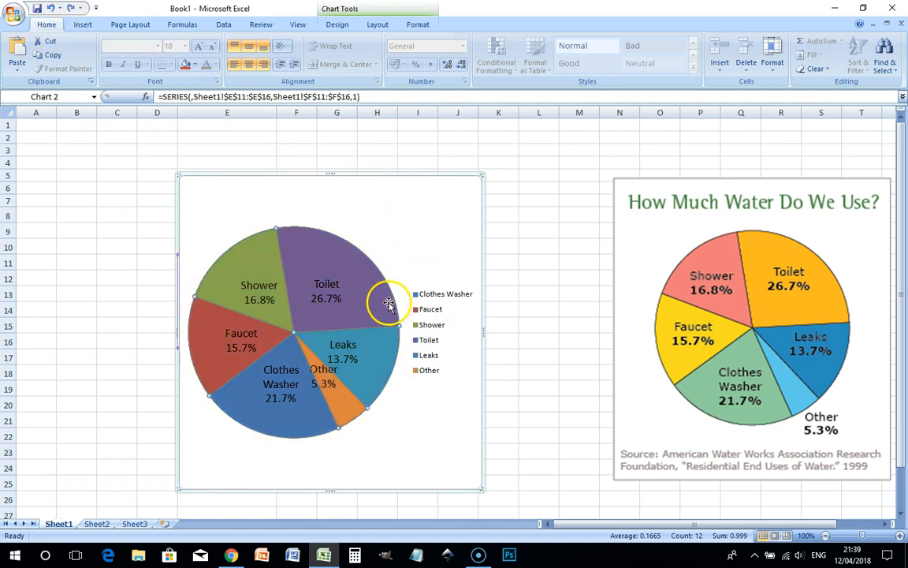
# Give only the Other slice a solid fill in a light blue theme color.
pyautogui.click(347, 404)
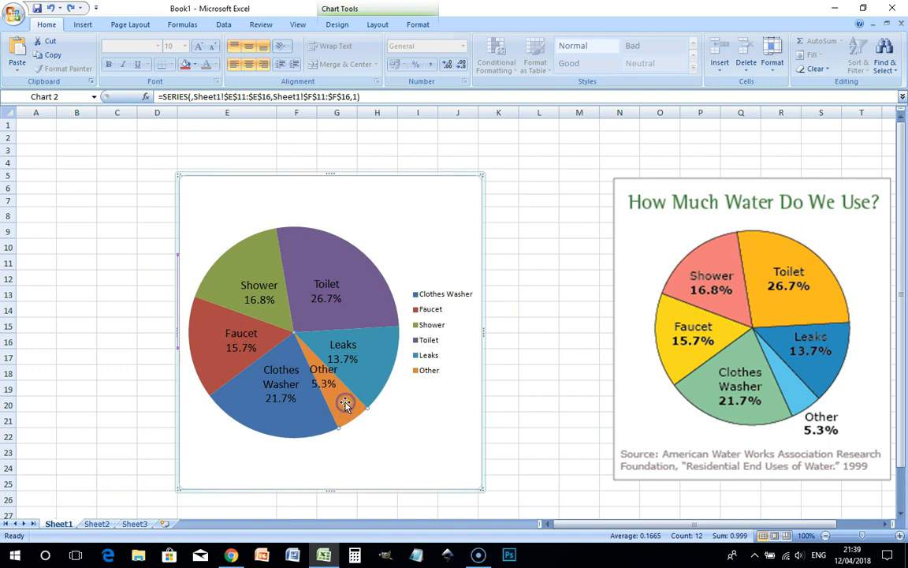
pyautogui.click(352, 97)
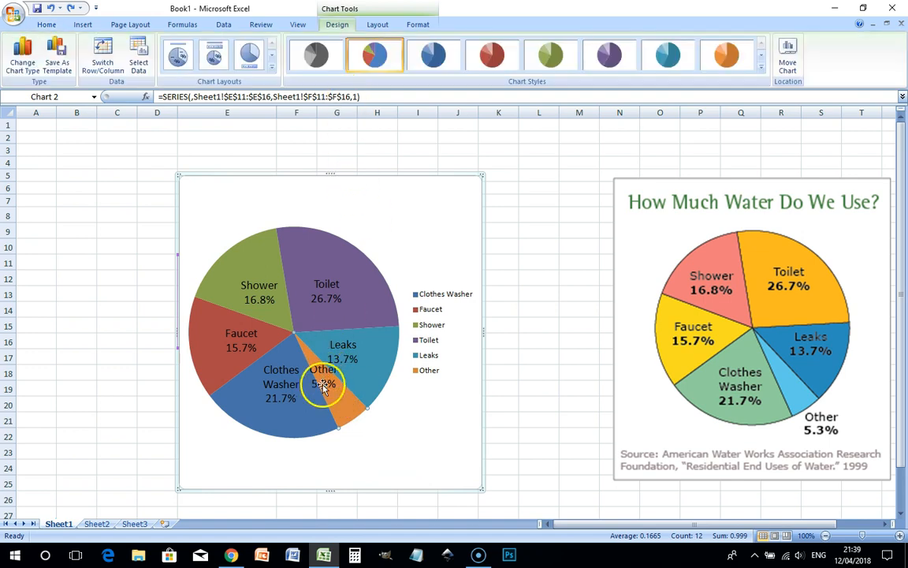
pyautogui.rightClick(344, 403)
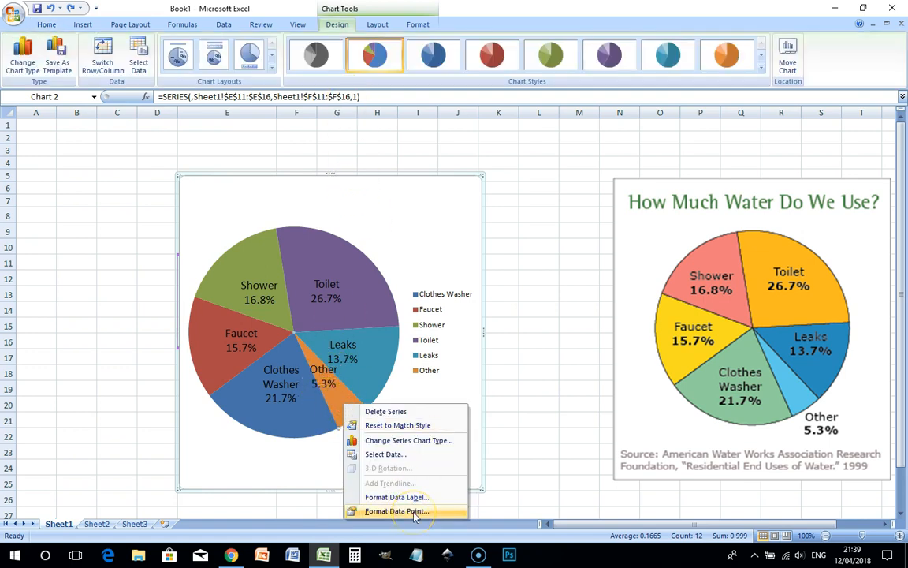
pyautogui.click(397, 511)
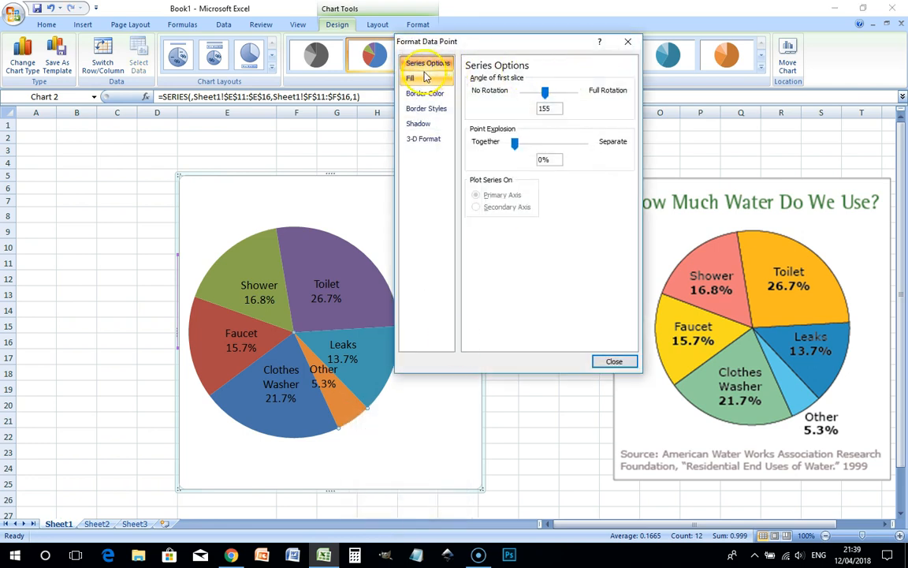
pyautogui.click(426, 77)
pyautogui.click(488, 93)
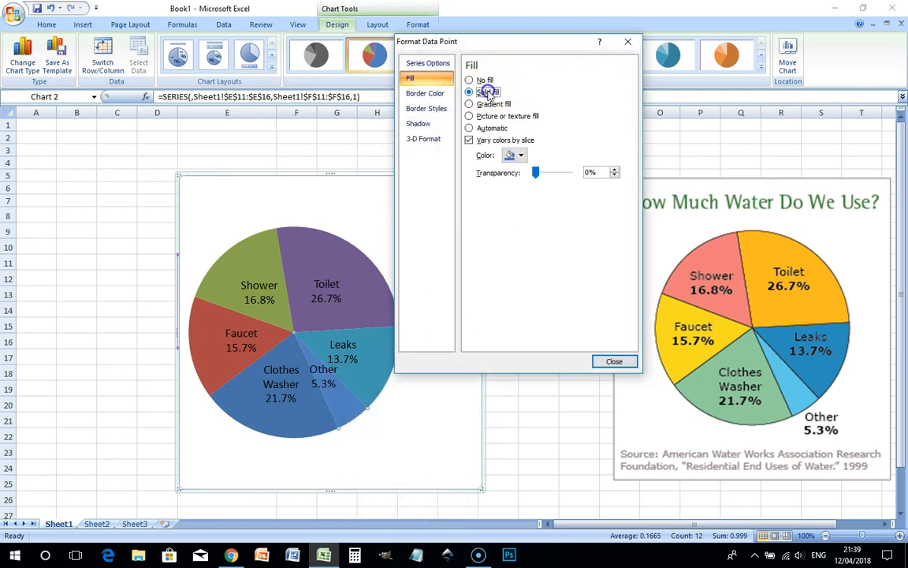
pyautogui.click(513, 156)
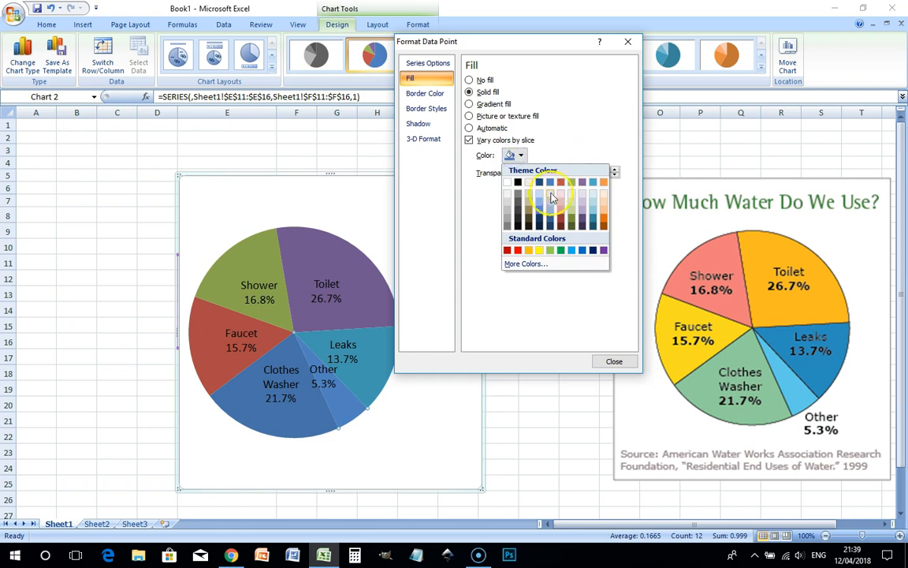
pyautogui.click(542, 199)
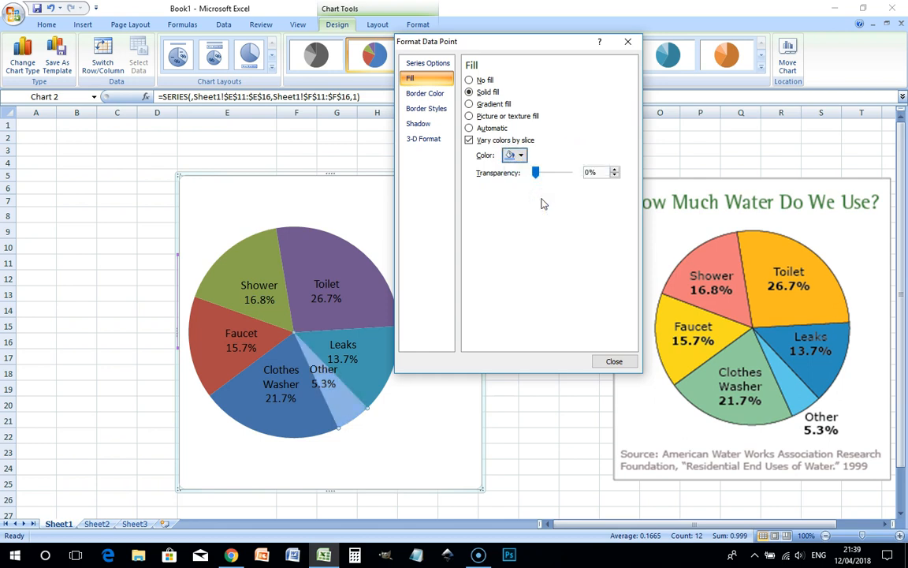
pyautogui.click(612, 362)
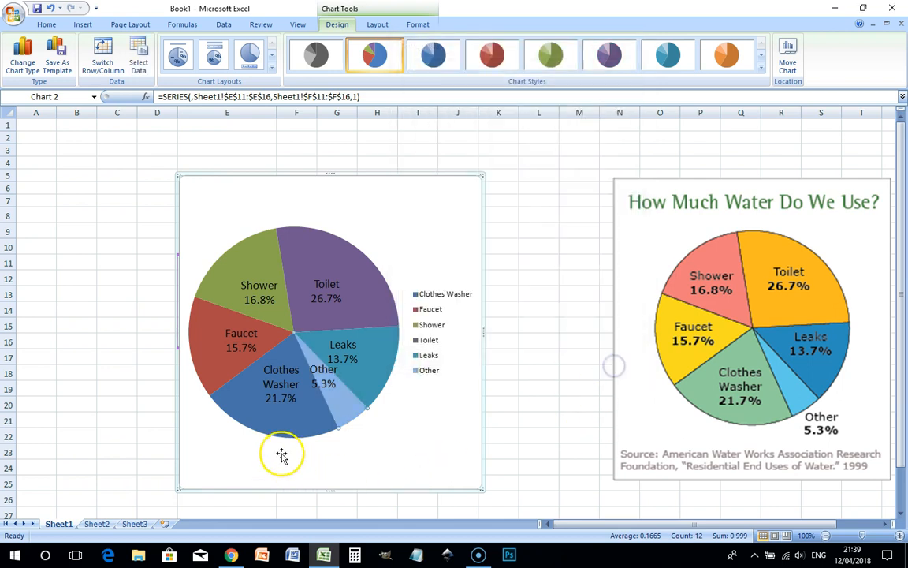
# Give the Clothes Washer slice a solid fill in the standard light green after trying paler olive green theme shades.
pyautogui.rightClick(303, 426)
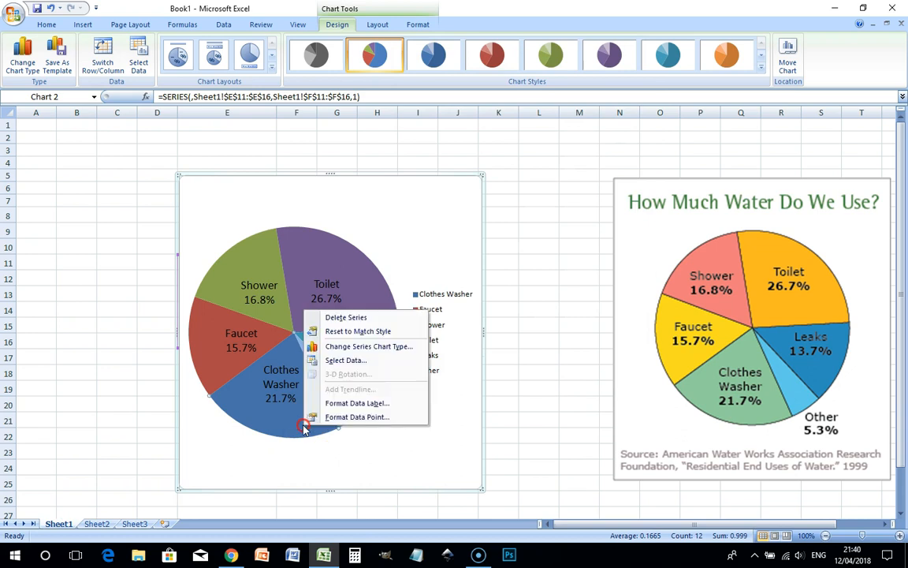
pyautogui.click(352, 416)
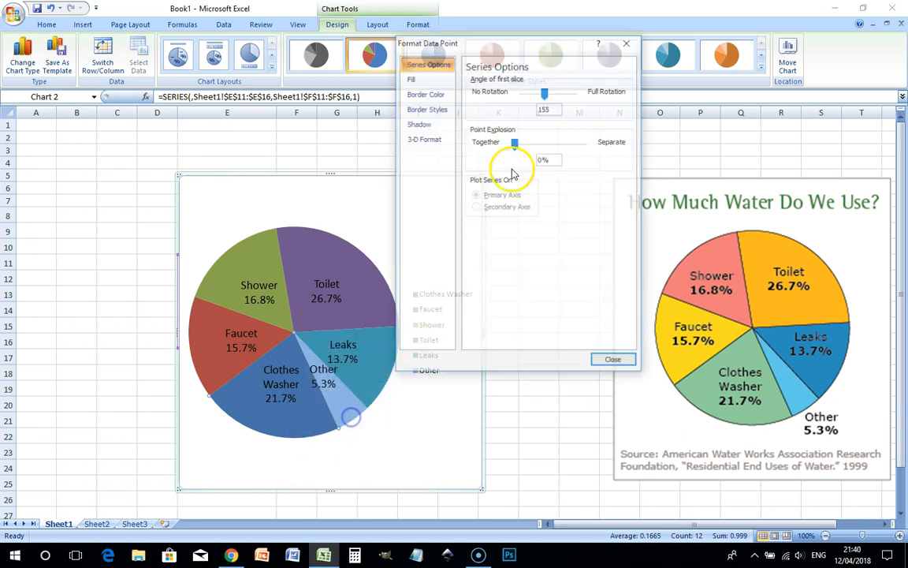
pyautogui.click(412, 78)
pyautogui.click(485, 92)
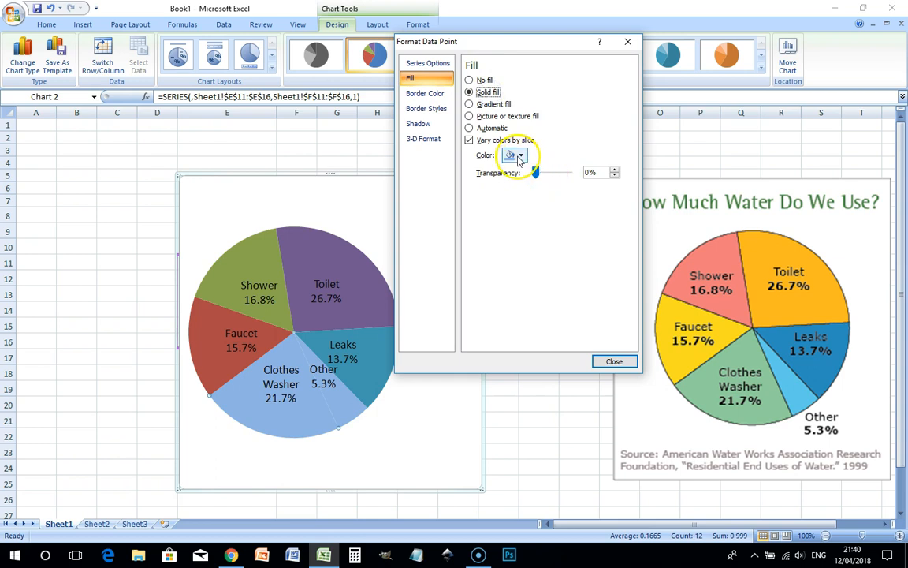
pyautogui.click(519, 156)
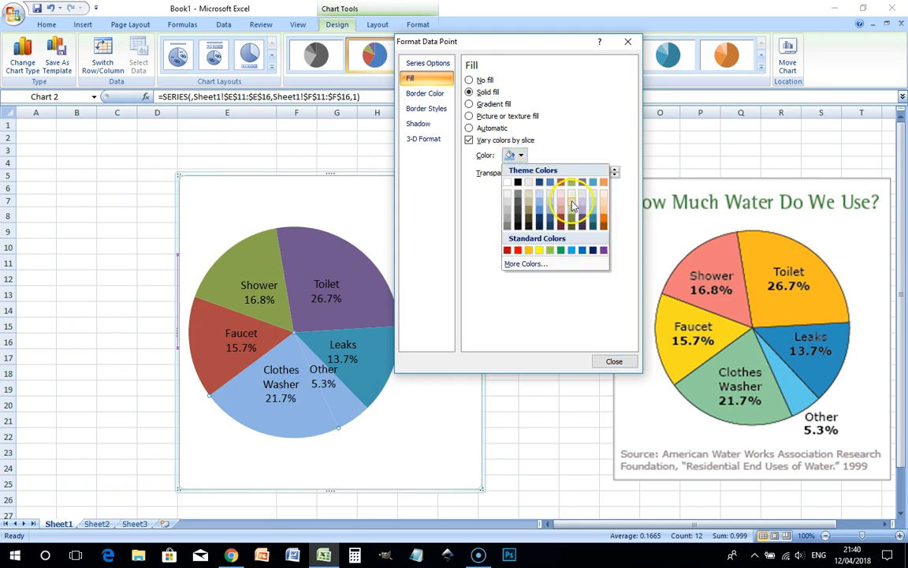
pyautogui.click(573, 206)
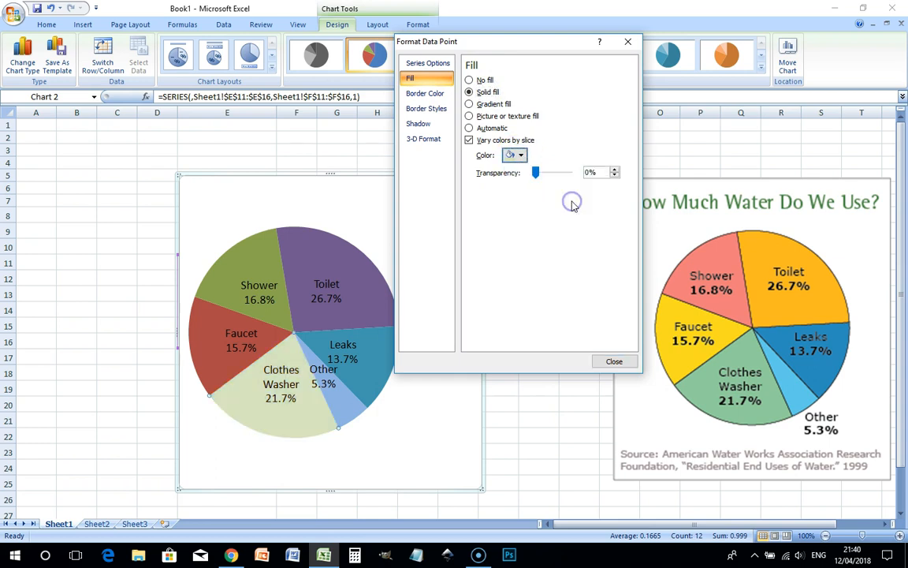
pyautogui.click(520, 156)
pyautogui.click(574, 211)
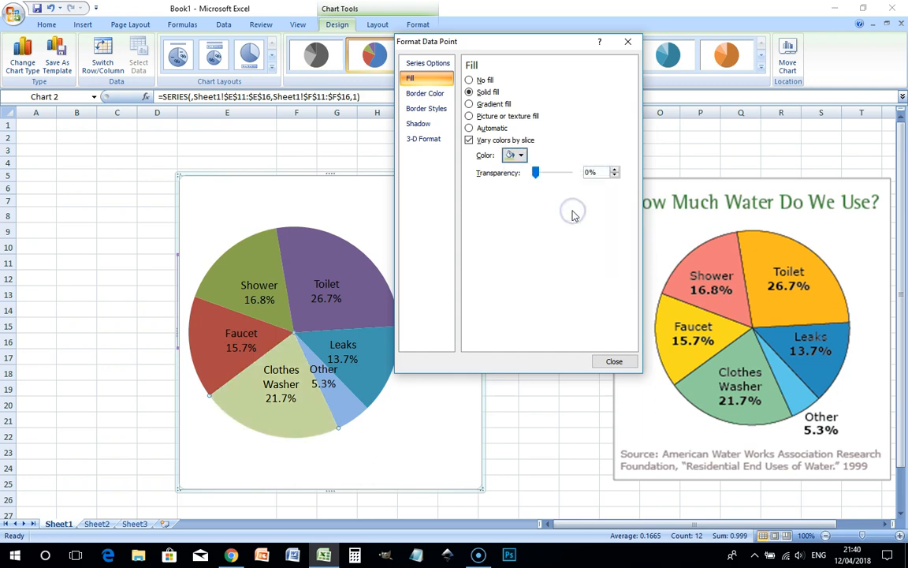
pyautogui.click(518, 156)
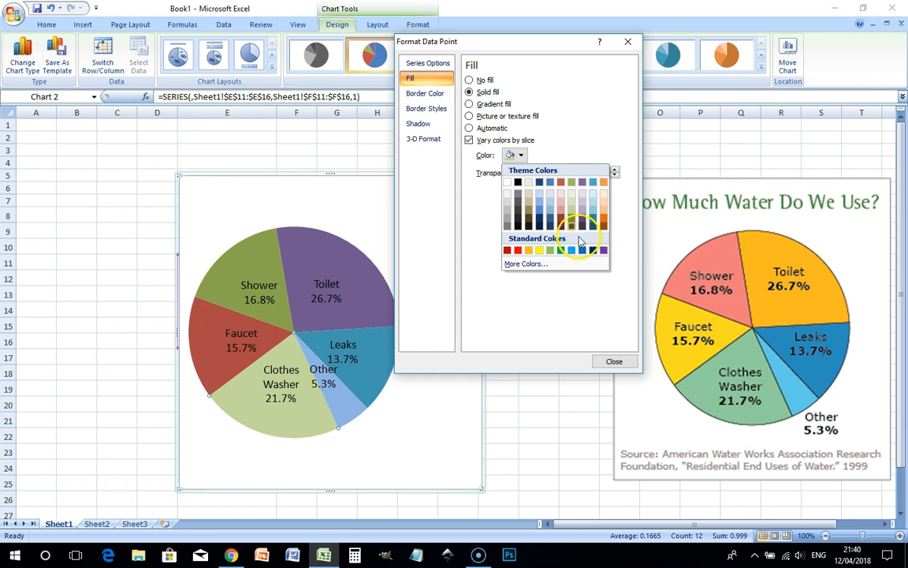
pyautogui.click(552, 251)
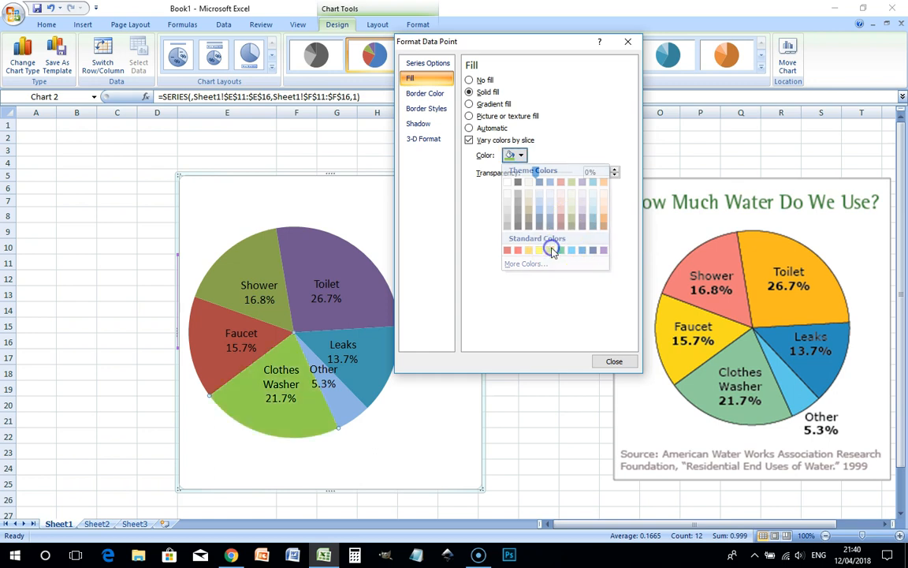
# Give the Faucet slice a solid fill in the standard orange.
pyautogui.click(233, 362)
pyautogui.rightClick(224, 361)
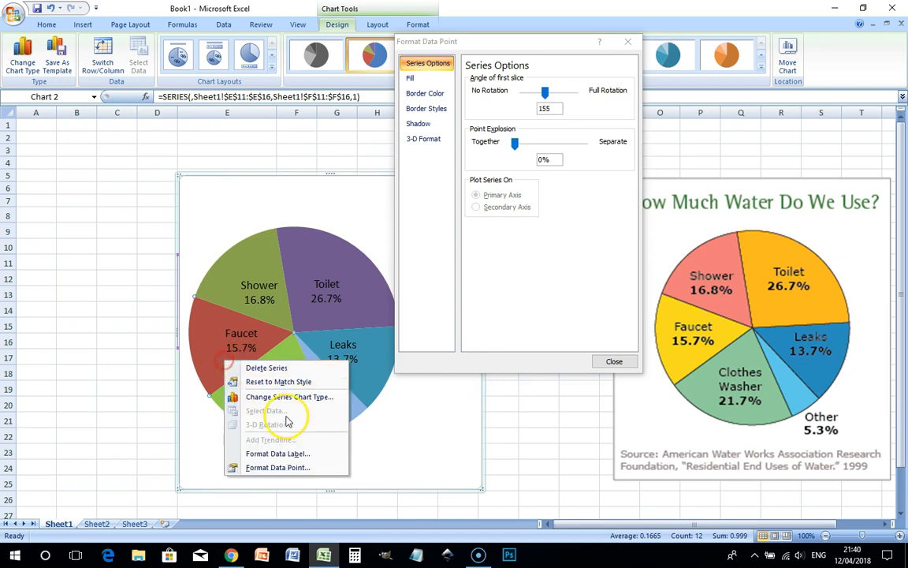
pyautogui.click(422, 81)
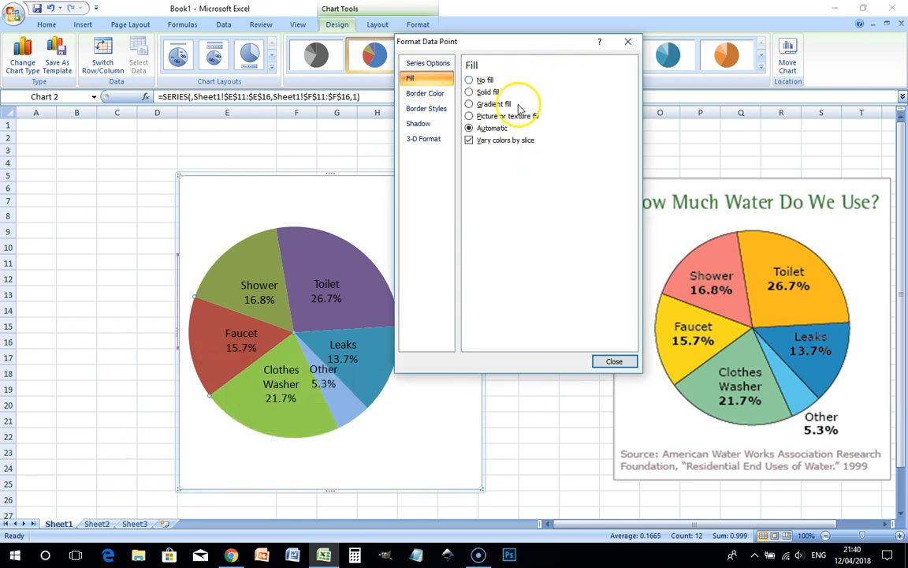
pyautogui.click(471, 92)
pyautogui.click(517, 156)
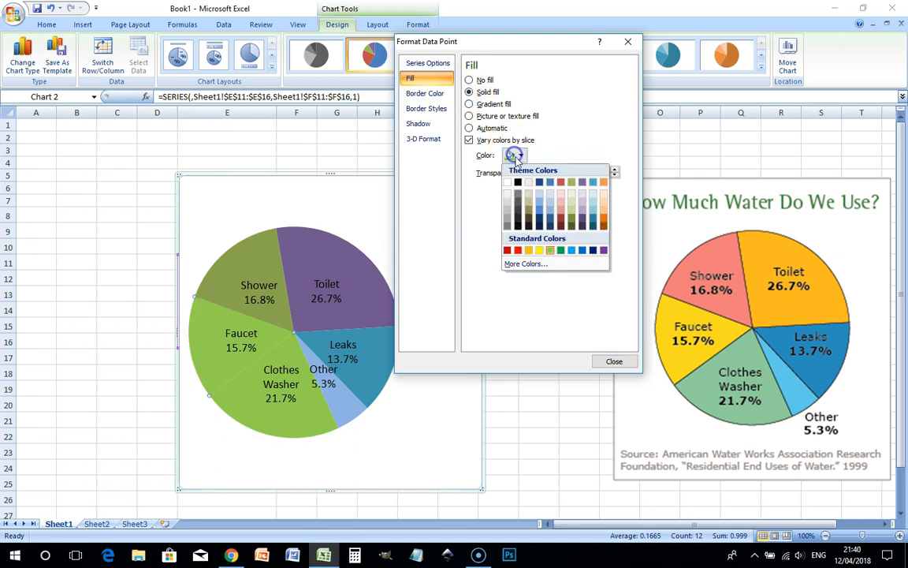
pyautogui.click(529, 251)
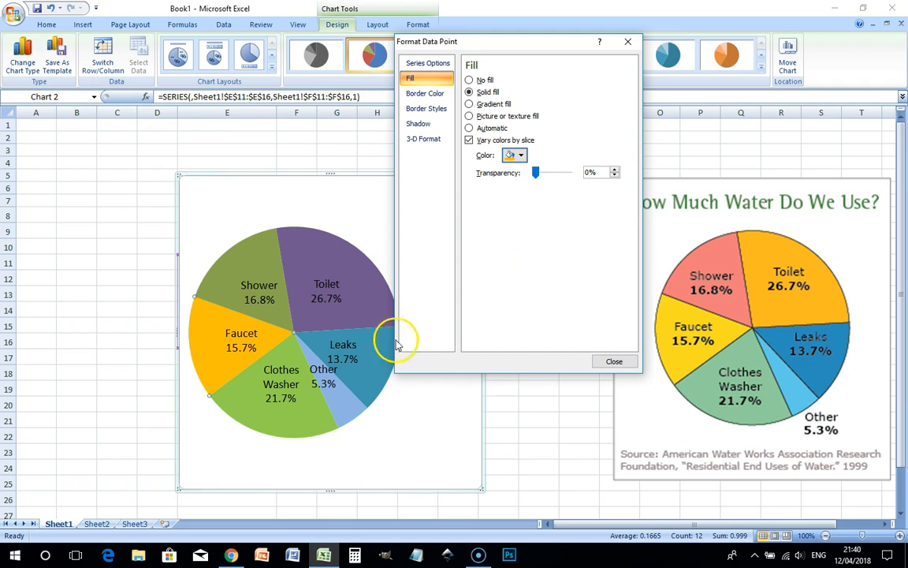
# Give only the Shower slice a solid fill in a salmon pink from the extended standard color palette.
pyautogui.click(226, 282)
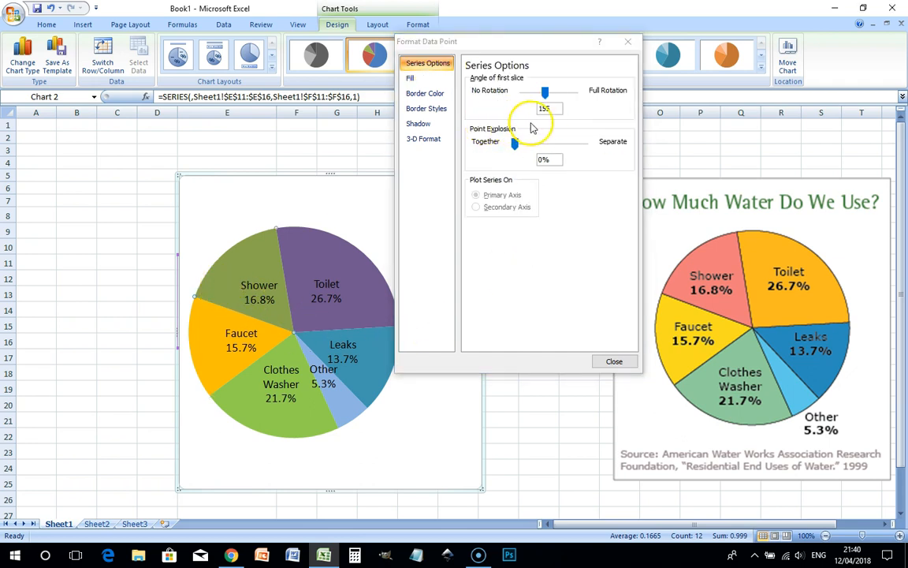
pyautogui.click(416, 78)
pyautogui.click(487, 92)
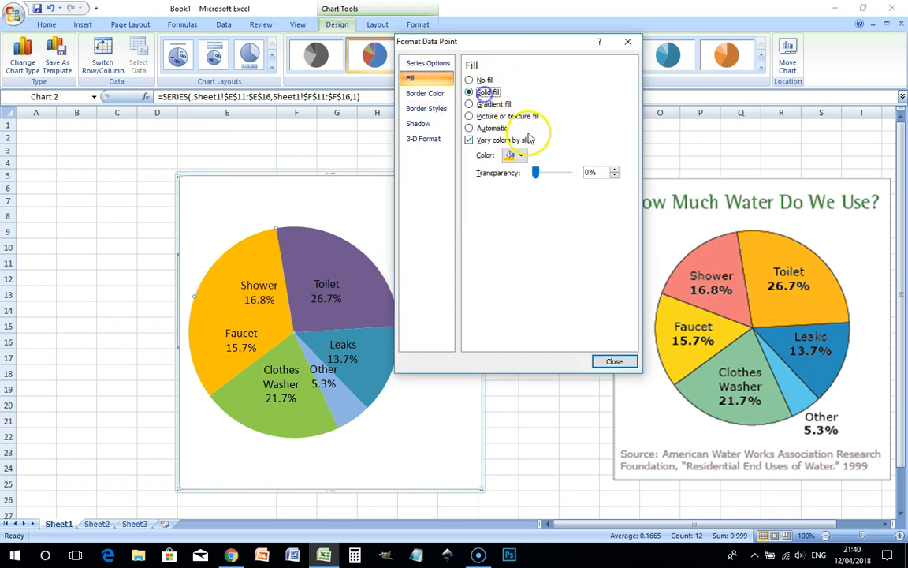
pyautogui.click(515, 155)
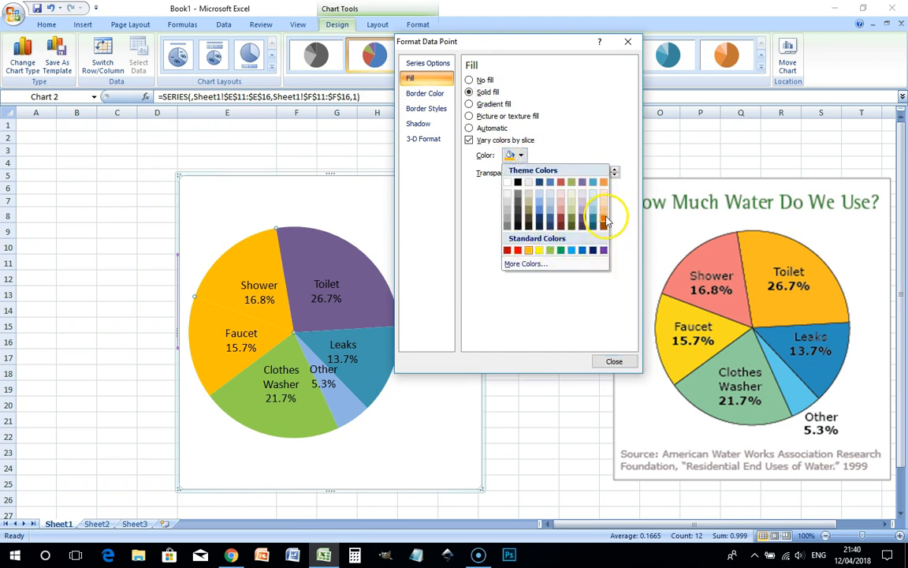
pyautogui.click(547, 265)
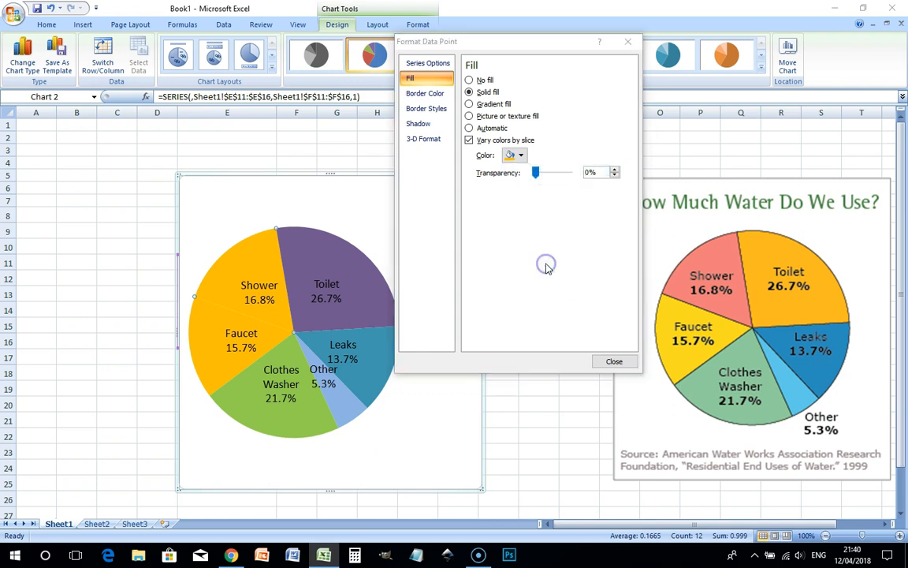
pyautogui.click(666, 313)
pyautogui.moveTo(705, 293); pyautogui.dragTo(506, 157)
pyautogui.click(535, 260)
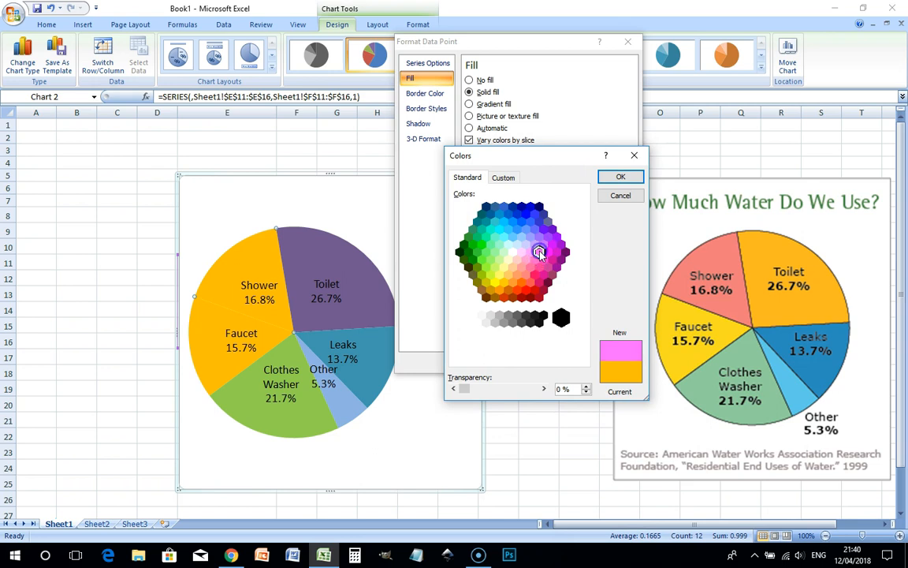
pyautogui.click(532, 268)
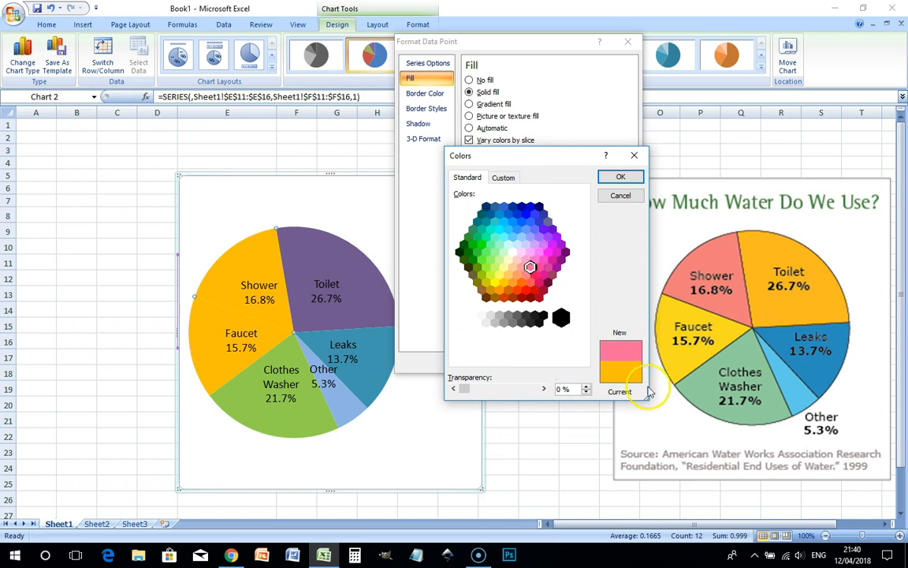
pyautogui.click(615, 178)
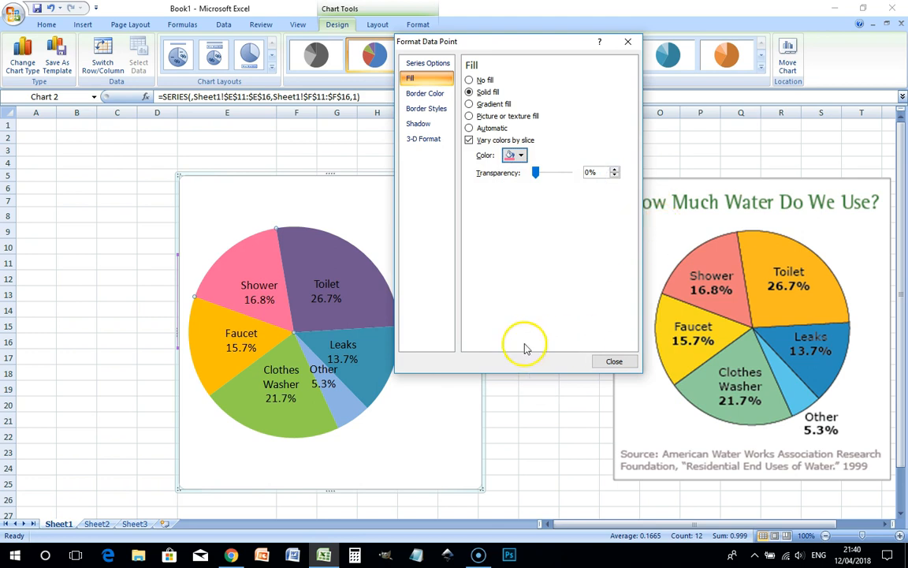
# Give the Toilet slice a solid fill in the standard orange.
pyautogui.click(338, 260)
pyautogui.click(418, 79)
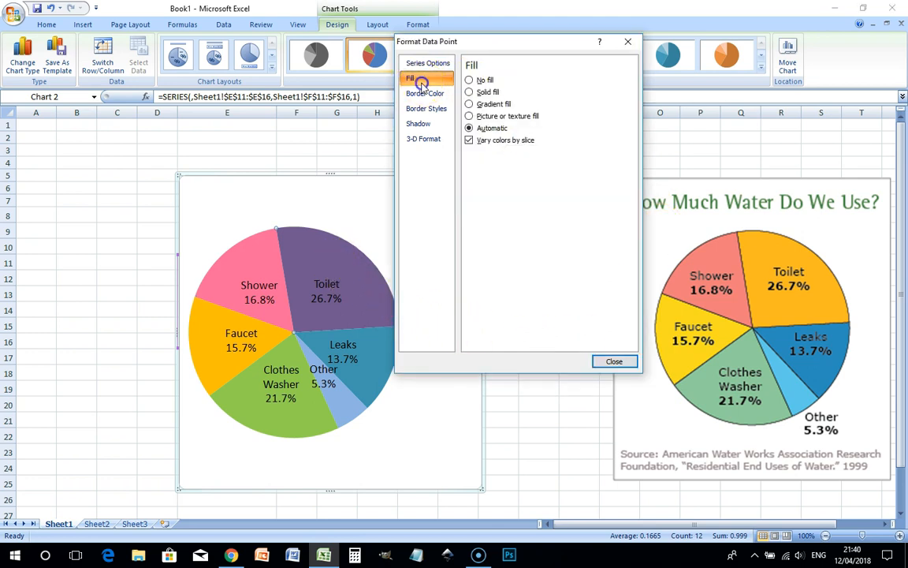
pyautogui.click(487, 91)
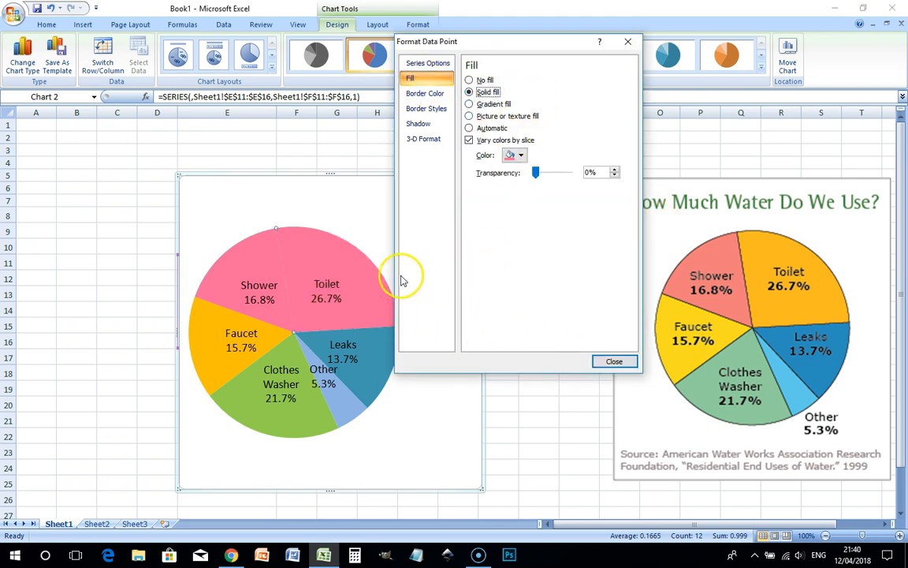
pyautogui.click(515, 156)
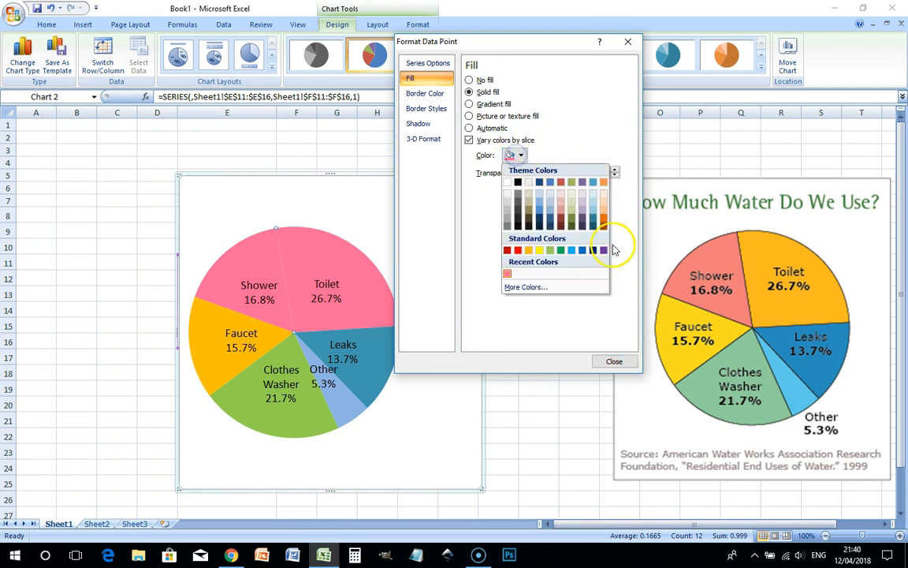
pyautogui.click(529, 251)
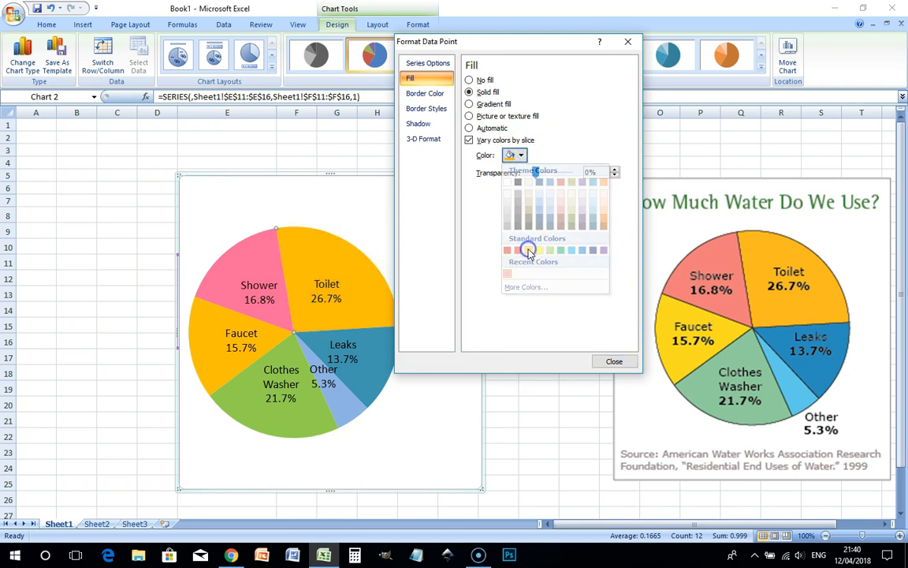
# Change the Toilet slice's fill to a deeper orange from the extended standard color palette and close the slice formatting.
pyautogui.click(516, 155)
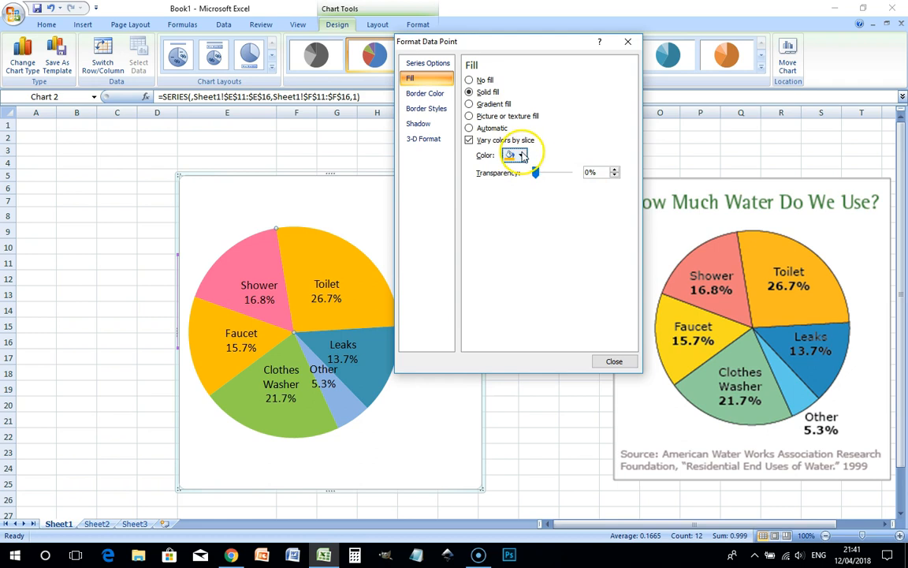
pyautogui.click(539, 290)
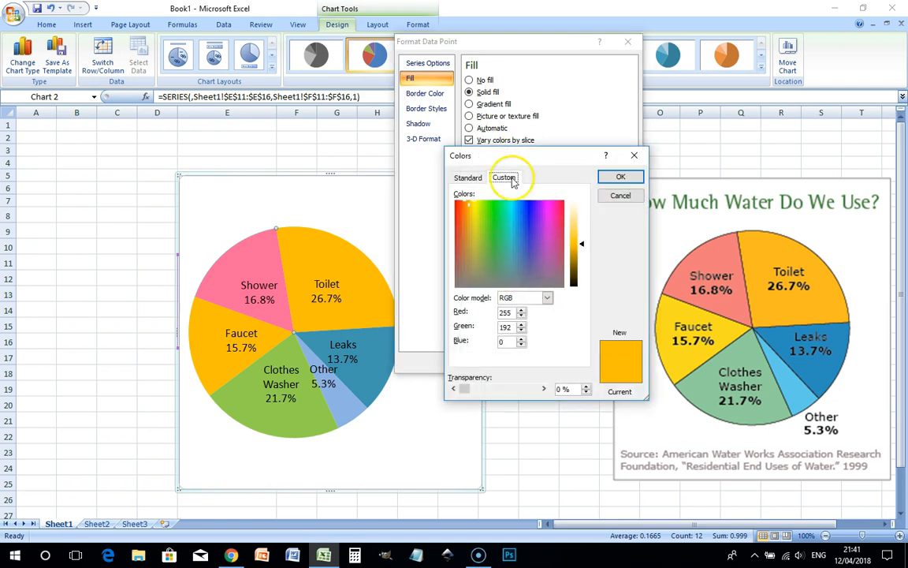
pyautogui.click(466, 177)
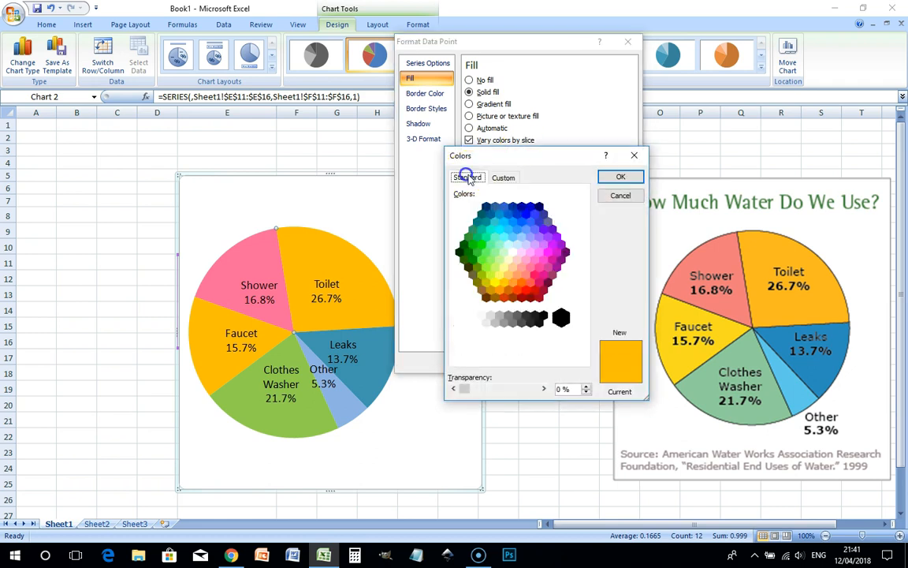
pyautogui.click(500, 291)
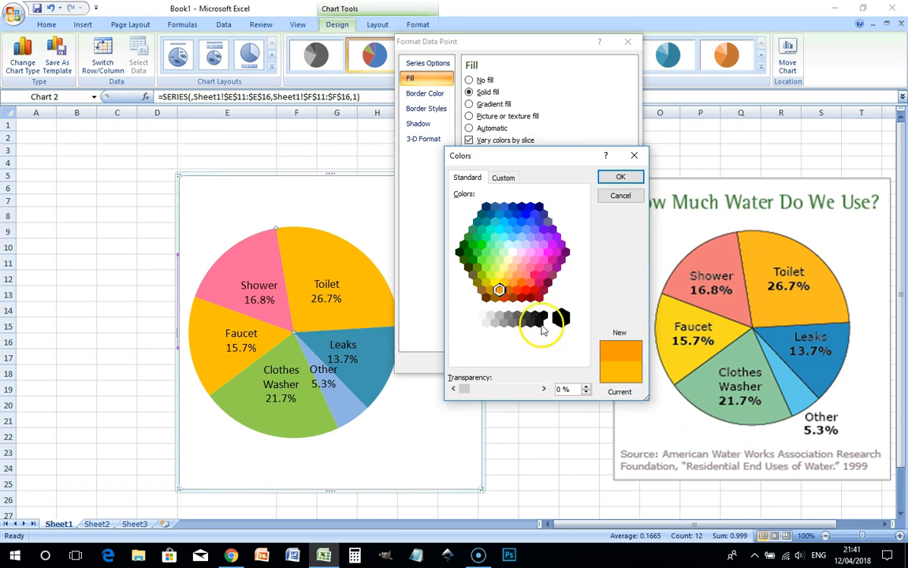
pyautogui.click(620, 169)
pyautogui.click(622, 175)
pyautogui.click(631, 175)
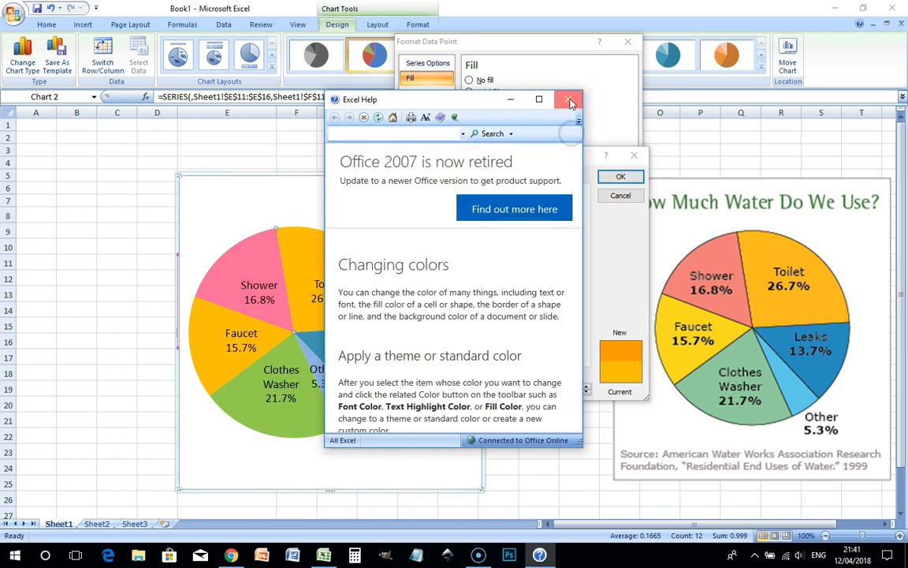
pyautogui.click(569, 99)
pyautogui.click(619, 177)
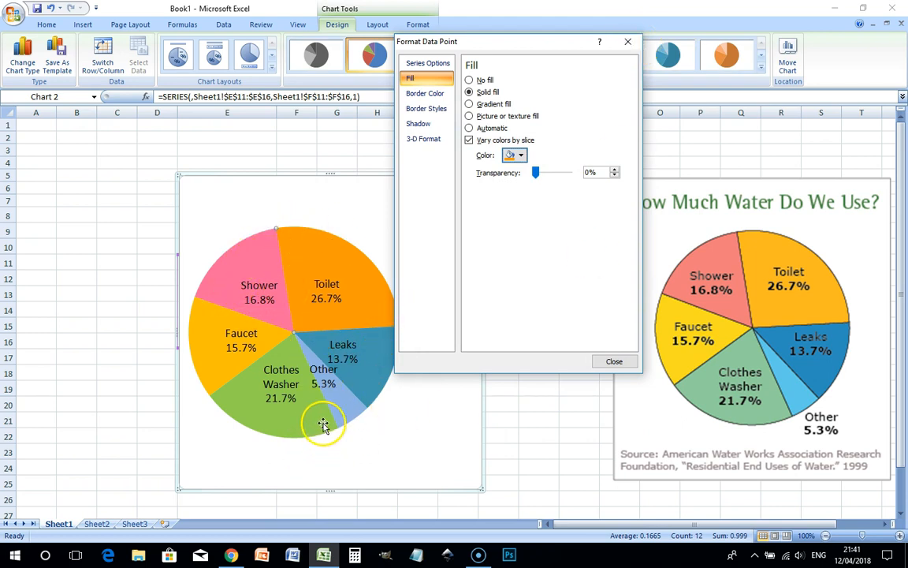
pyautogui.click(634, 45)
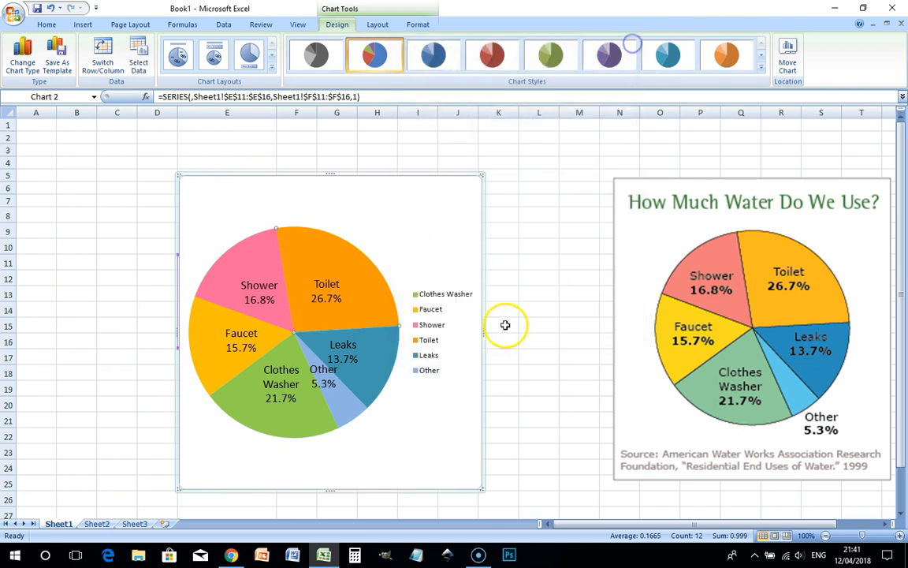
# Delete the chart's legend.
pyautogui.click(424, 298)
pyautogui.rightClick(424, 299)
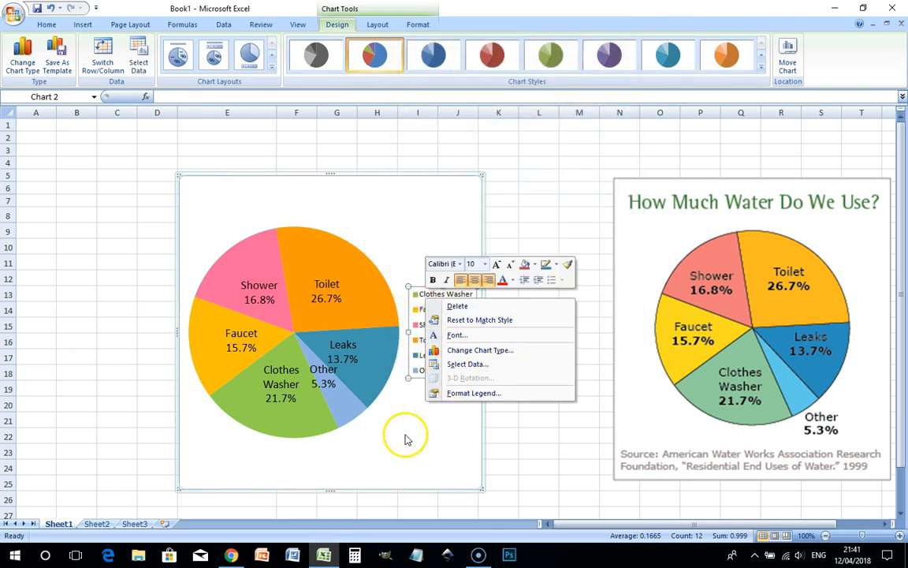
pyautogui.click(461, 305)
# Enlarge the pie's plot area and adjust its size so the pie sits centered in the chart area.
pyautogui.click(440, 211)
pyautogui.moveTo(473, 191); pyautogui.dragTo(445, 215)
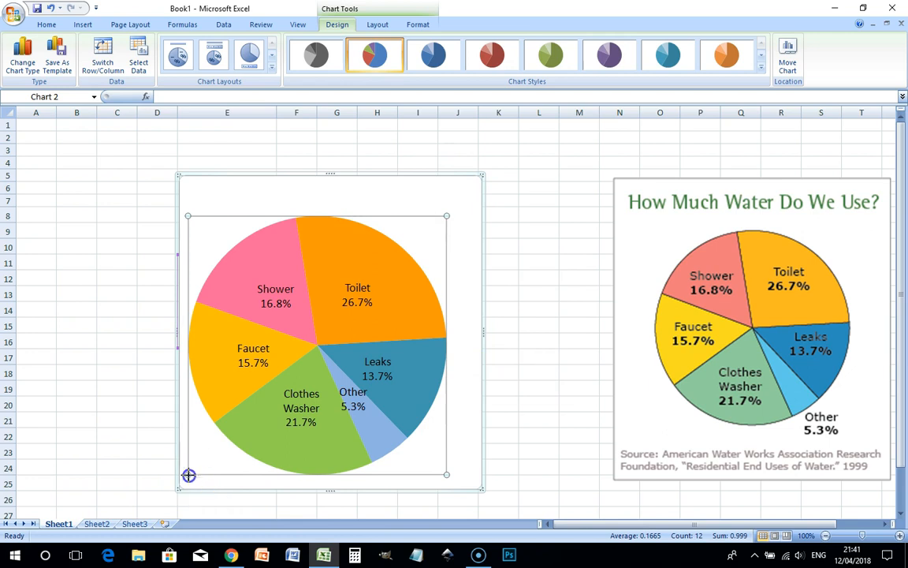
pyautogui.moveTo(215, 464)
pyautogui.mouseDown()
pyautogui.moveTo(234, 455)
pyautogui.moveTo(212, 450)
pyautogui.mouseUp()
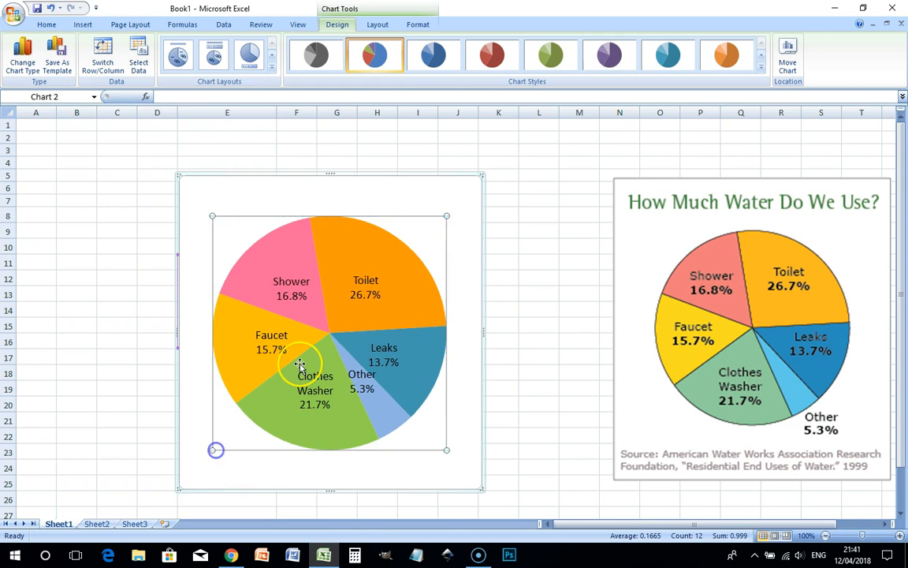
pyautogui.rightClick(416, 301)
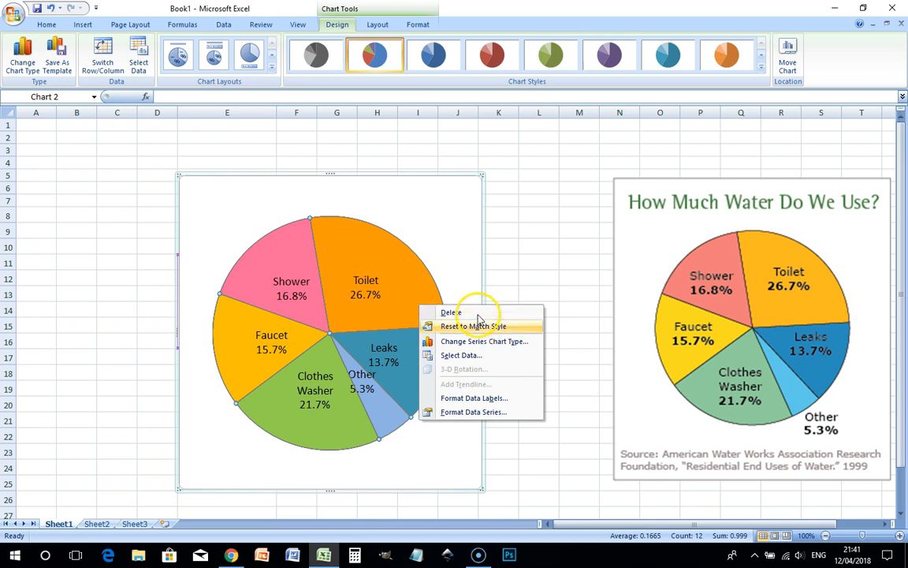
pyautogui.click(442, 227)
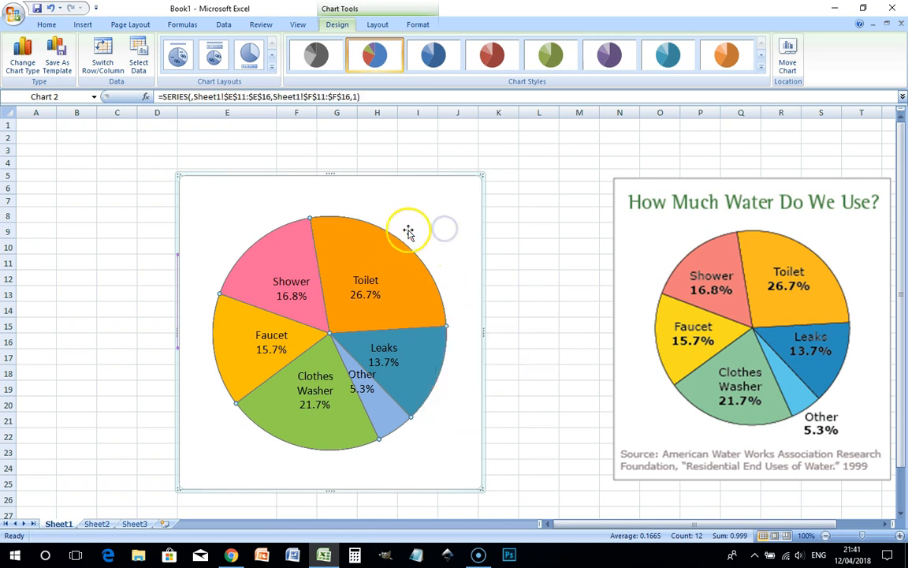
pyautogui.click(414, 230)
pyautogui.rightClick(414, 229)
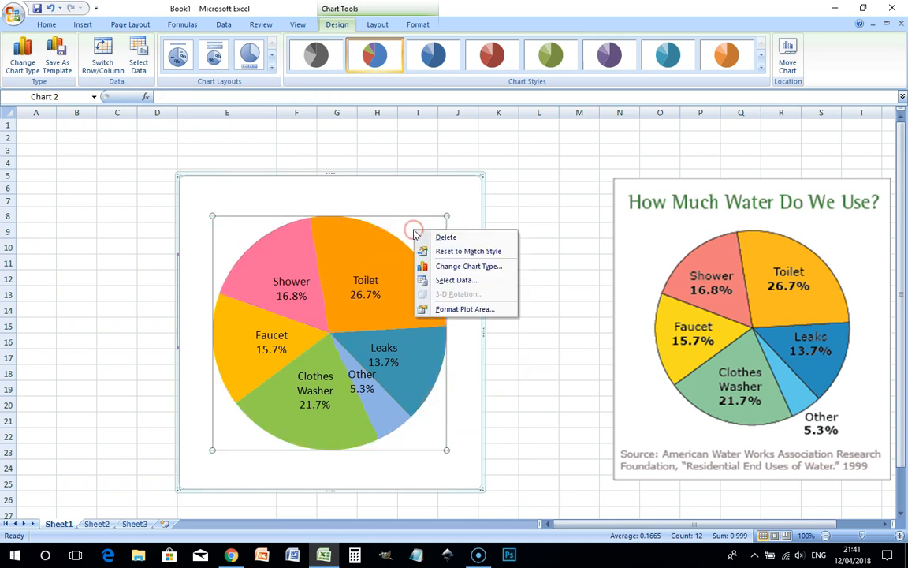
pyautogui.click(466, 310)
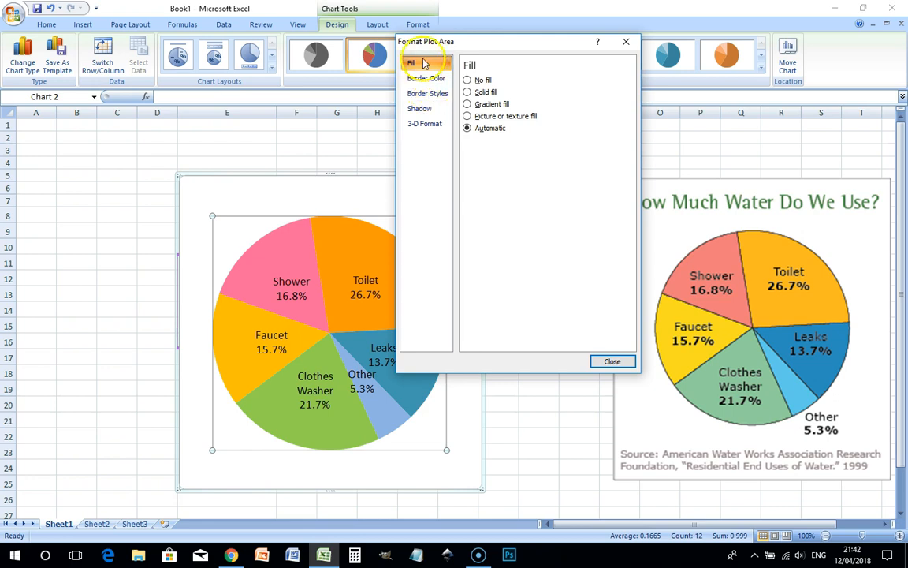
pyautogui.click(613, 362)
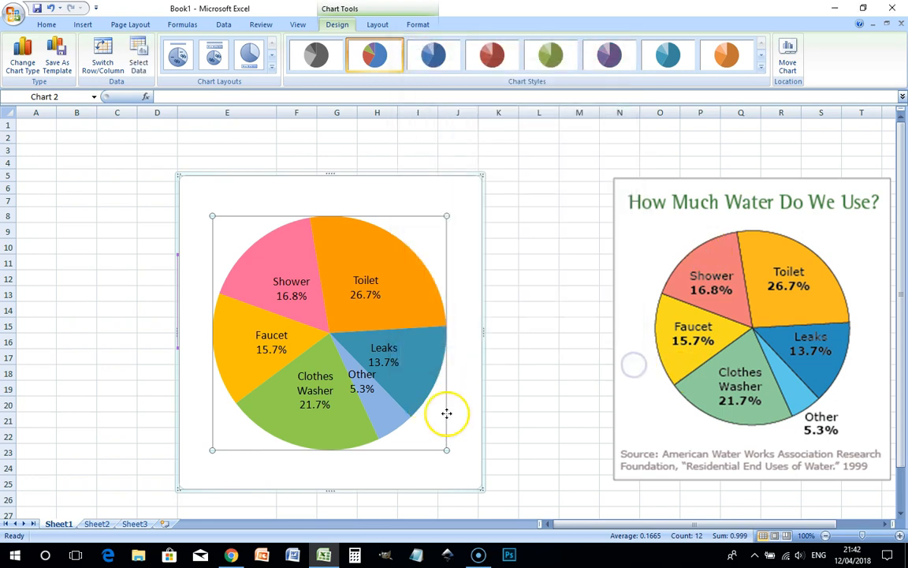
# Give the whole pie series a solid border line in a gray shade of the black theme color.
pyautogui.click(330, 435)
pyautogui.rightClick(332, 438)
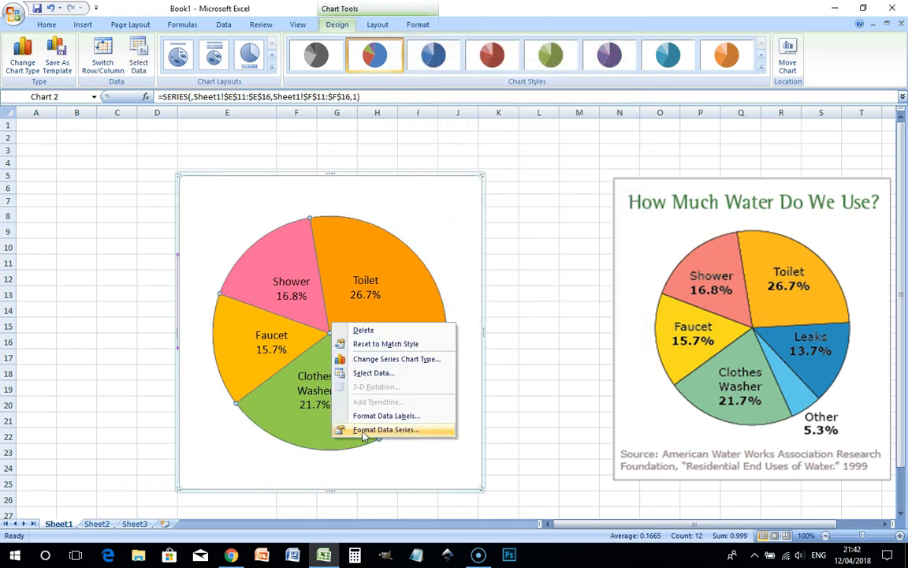
pyautogui.click(364, 432)
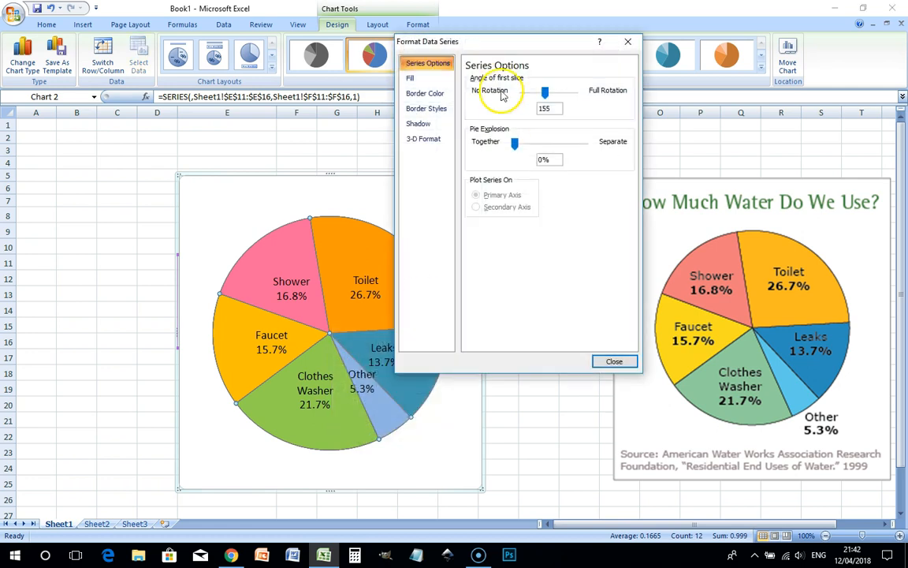
pyautogui.click(426, 94)
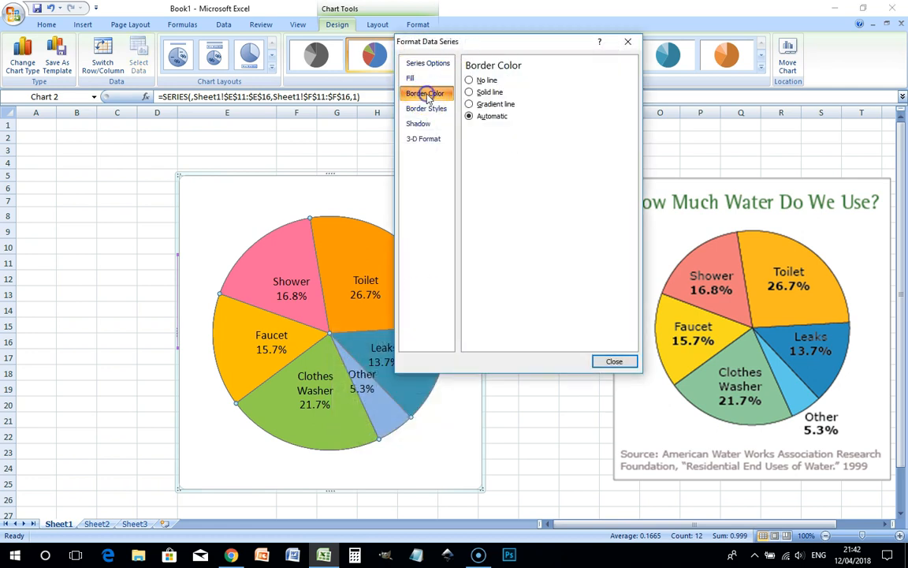
pyautogui.click(489, 92)
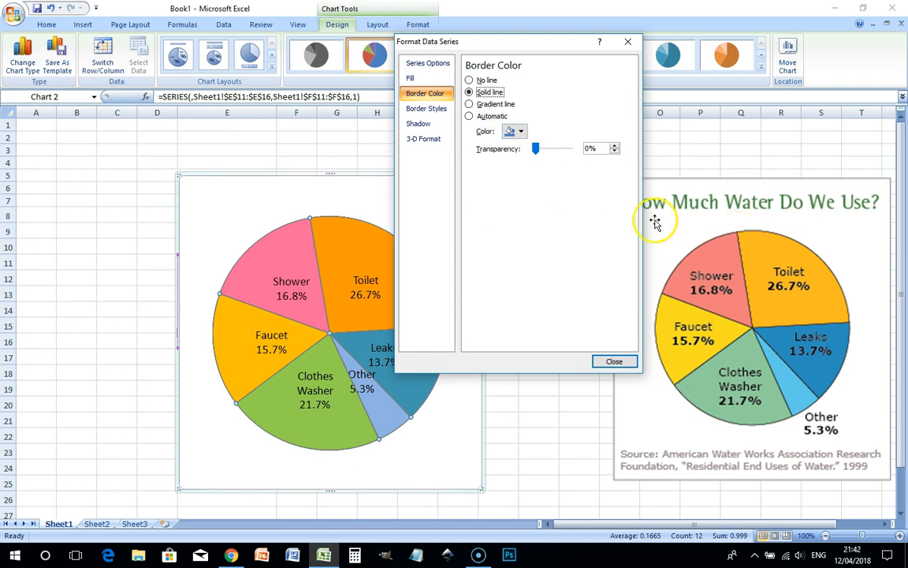
pyautogui.click(513, 131)
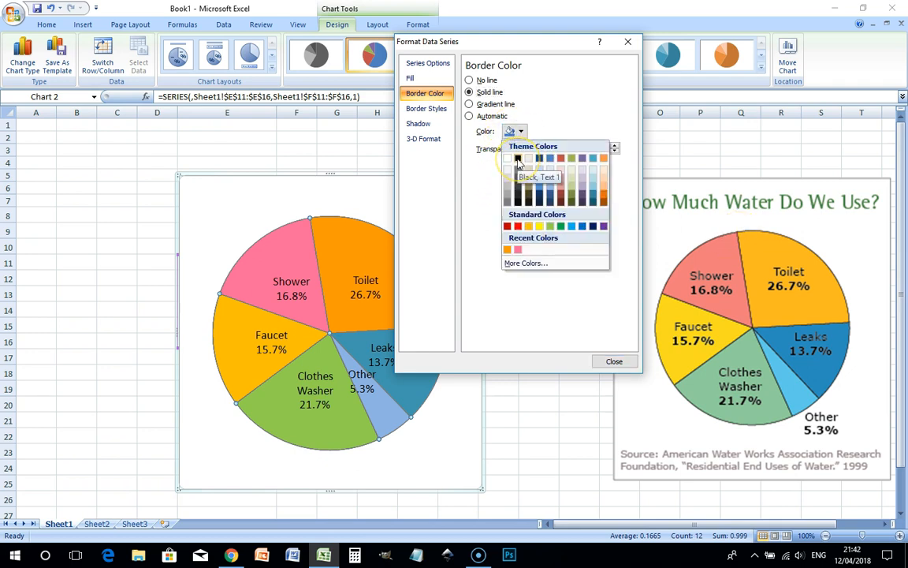
pyautogui.click(517, 174)
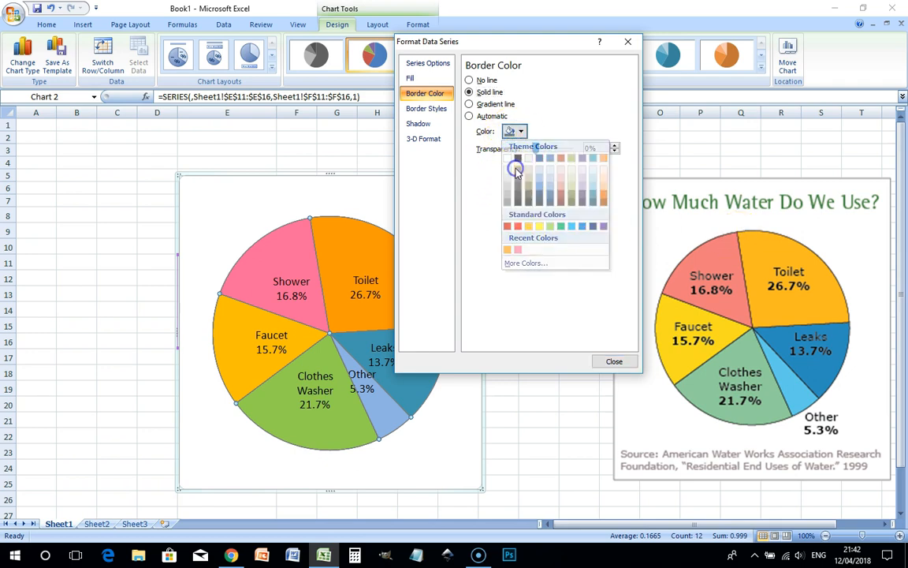
pyautogui.click(628, 363)
pyautogui.click(618, 360)
pyautogui.click(404, 211)
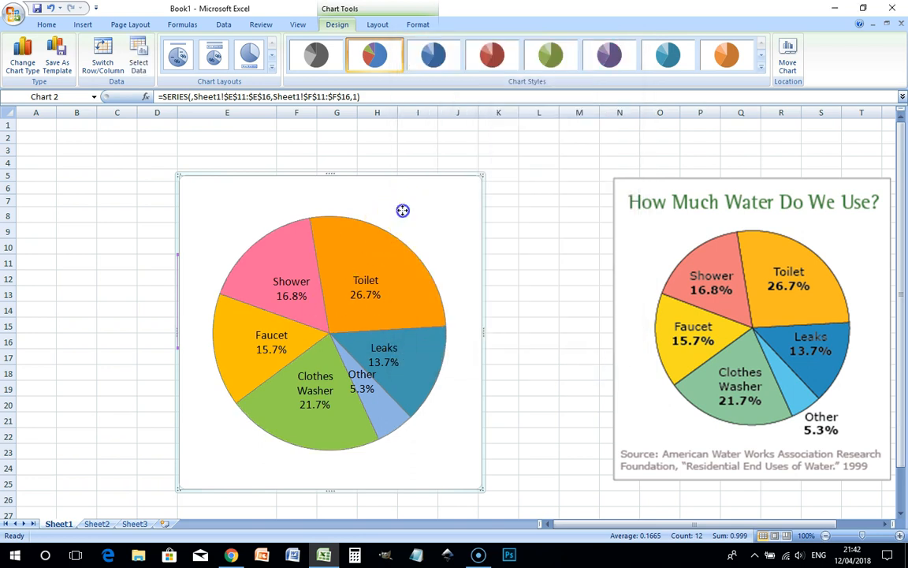
# Set the pie series border width to 1.5 pt and its color to Black, Text 1, Lighter 35%.
pyautogui.rightClick(413, 308)
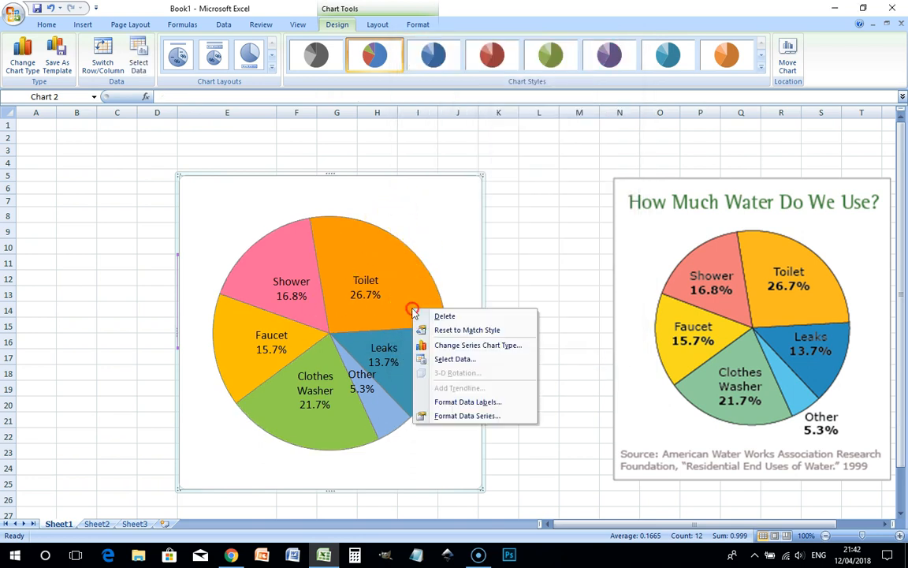
pyautogui.click(450, 416)
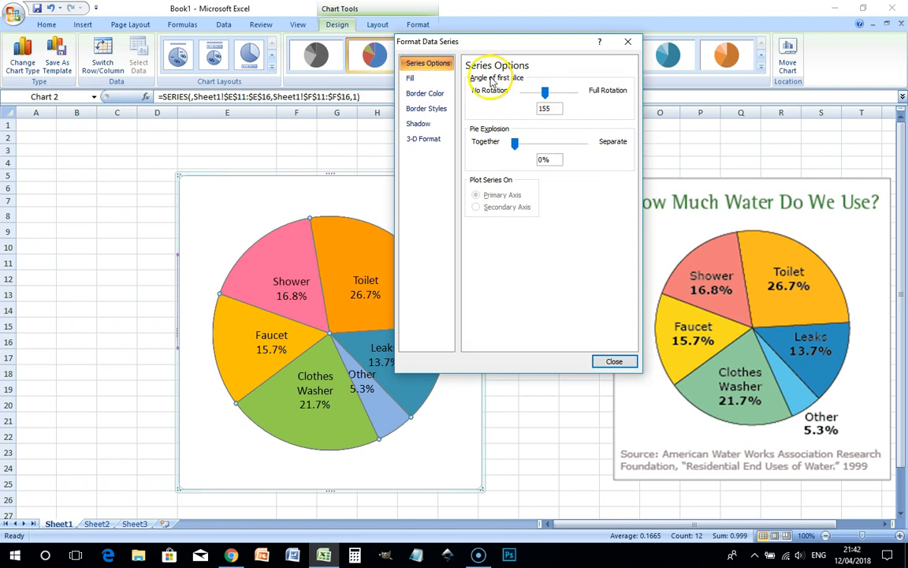
pyautogui.click(433, 96)
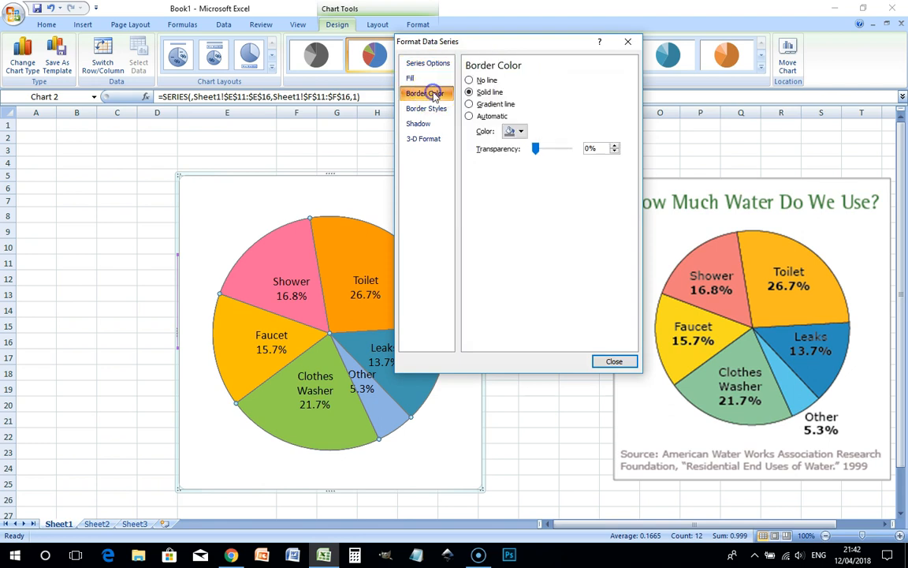
pyautogui.click(433, 111)
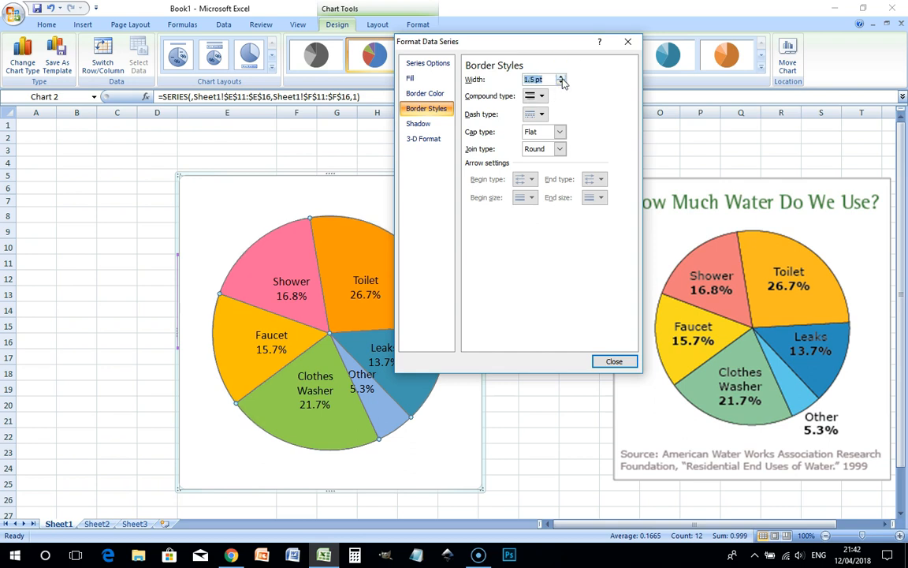
pyautogui.click(425, 93)
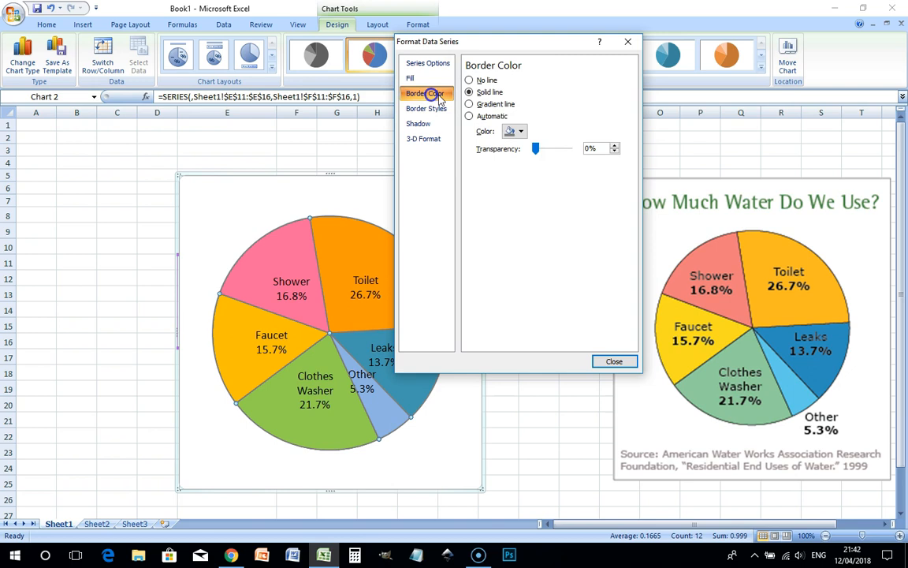
pyautogui.click(514, 131)
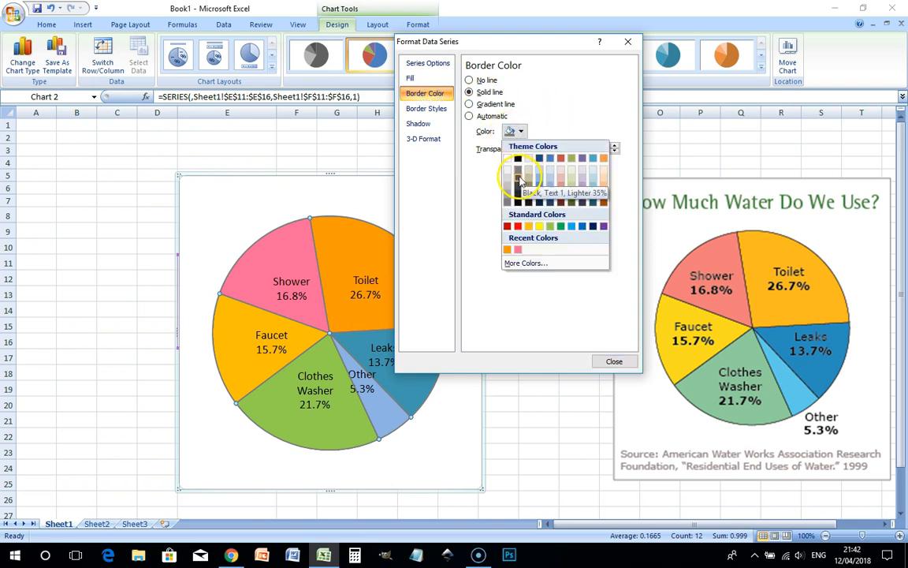
pyautogui.click(518, 180)
pyautogui.click(614, 361)
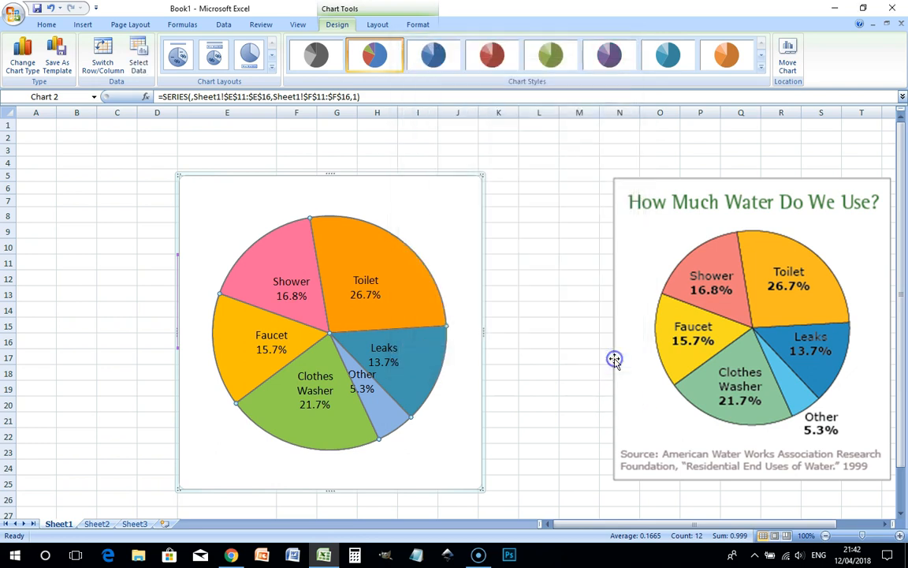
# Set the font size of all the pie's data labels to 15.
pyautogui.click(280, 293)
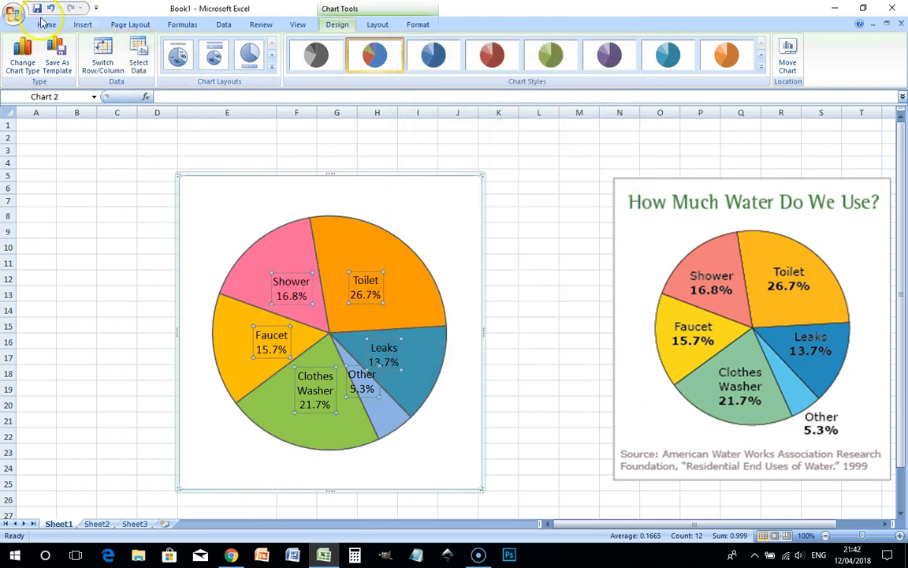
pyautogui.click(45, 25)
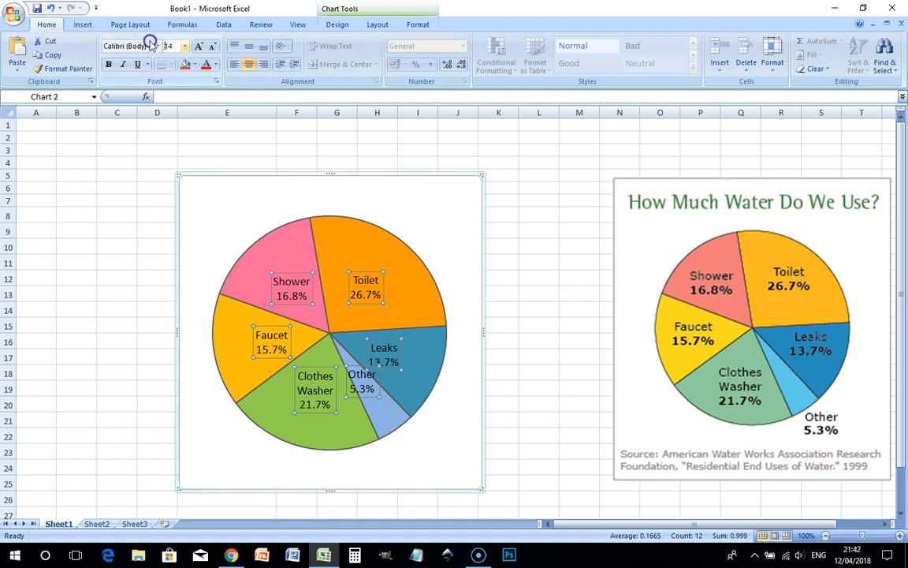
pyautogui.click(167, 46)
pyautogui.press('Return')
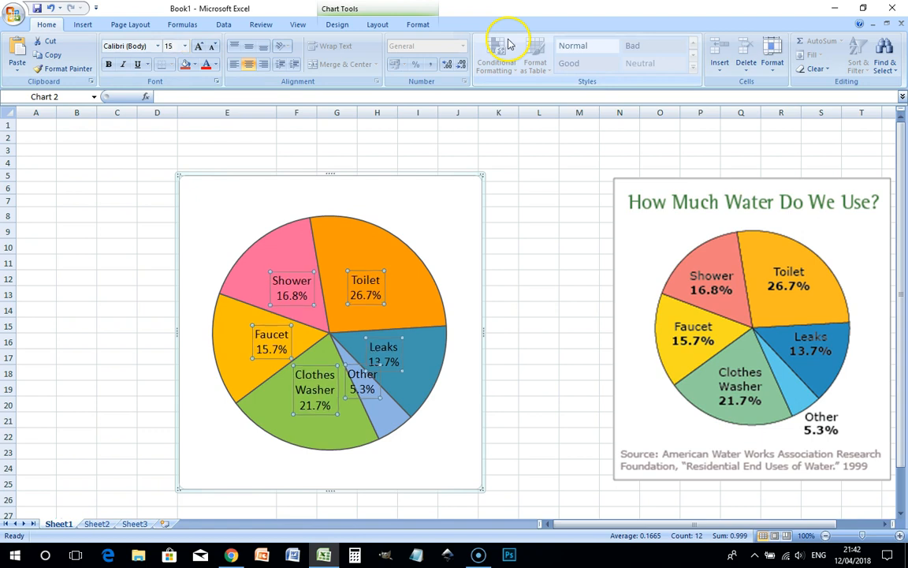
# Reposition the Toilet, Shower, Faucet and Clothes Washer labels within their slices and move the Other label outside the pie beside its slice.
pyautogui.click(364, 287)
pyautogui.moveTo(365, 288); pyautogui.dragTo(374, 273)
pyautogui.click(294, 292)
pyautogui.moveTo(294, 292)
pyautogui.mouseDown()
pyautogui.moveTo(275, 278)
pyautogui.moveTo(282, 284)
pyautogui.mouseUp()
pyautogui.click(271, 349)
pyautogui.moveTo(272, 349); pyautogui.dragTo(252, 347)
pyautogui.click(315, 412)
pyautogui.moveTo(315, 412); pyautogui.dragTo(313, 406)
pyautogui.click(359, 377)
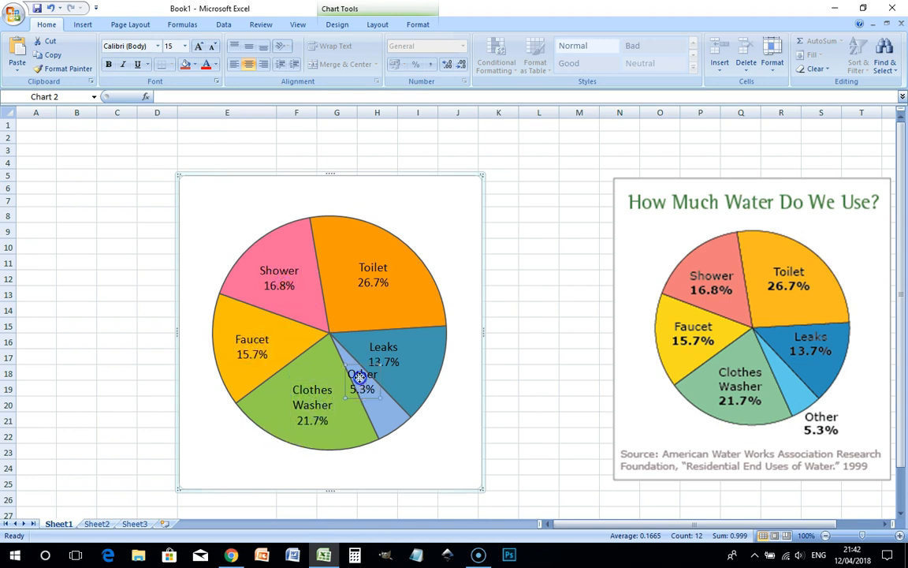
pyautogui.moveTo(416, 447); pyautogui.dragTo(418, 448)
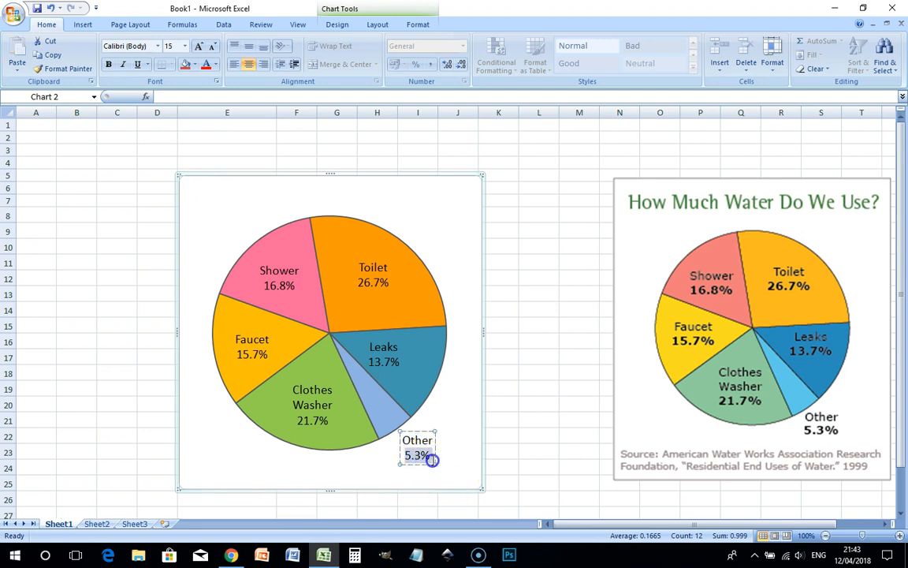
# Bold the percentages in the Other, Leaks, Toilet and Shower labels, shifting the Leaks label slightly toward the outer edge of its slice.
pyautogui.hotkey('ctrl', 'b')
pyautogui.click(386, 361)
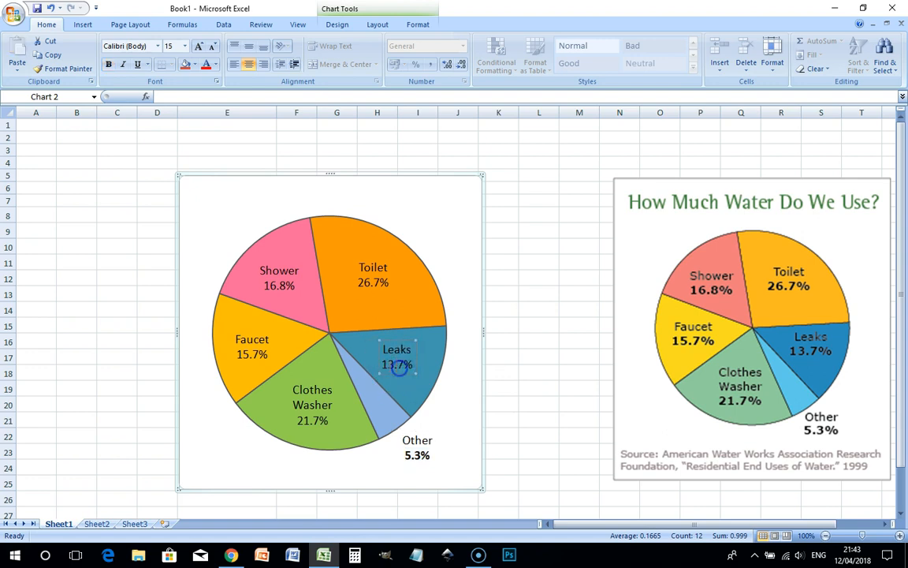
pyautogui.hotkey('ctrl', 'b')
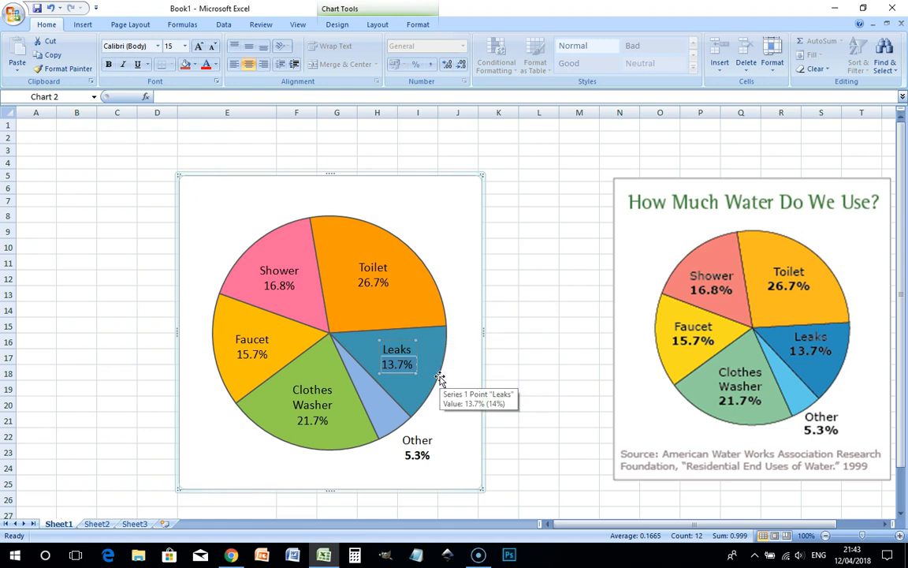
pyautogui.click(369, 283)
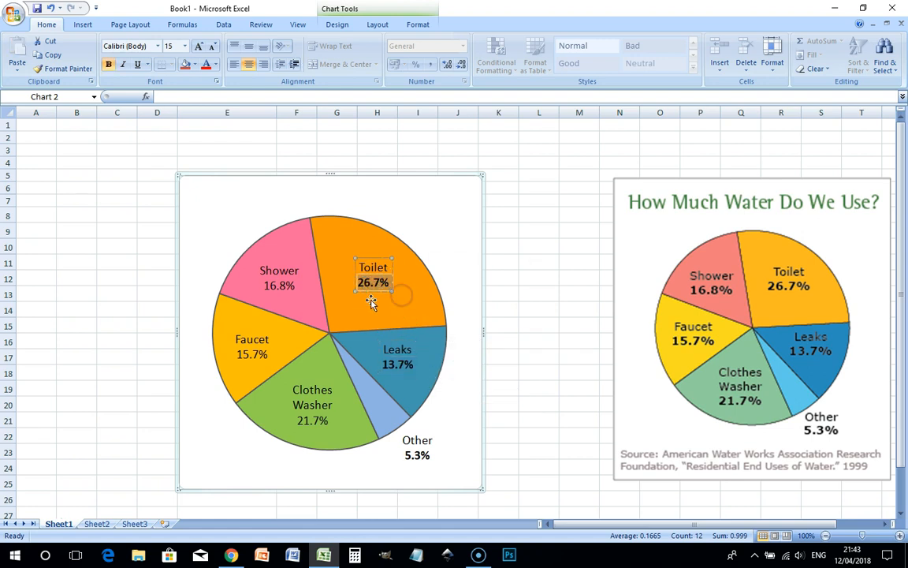
pyautogui.click(281, 290)
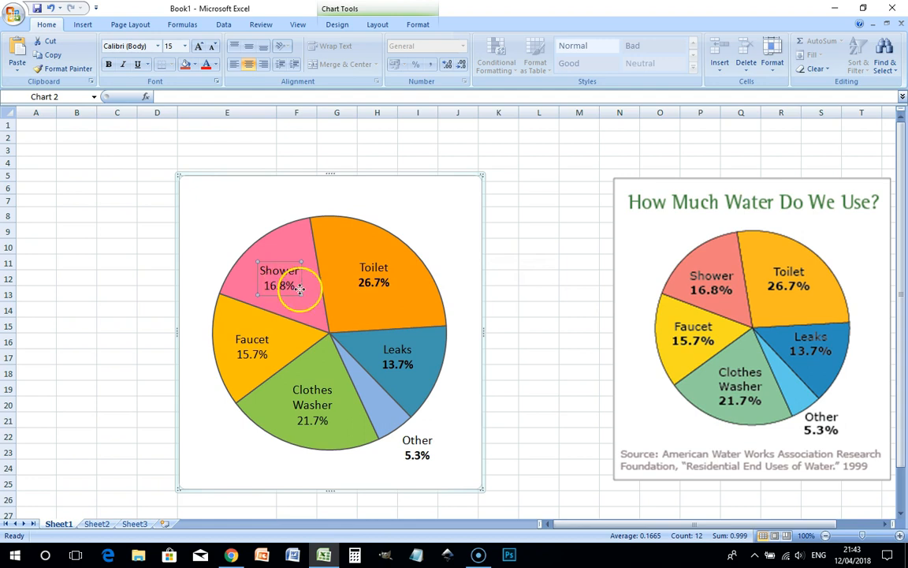
pyautogui.click(274, 282)
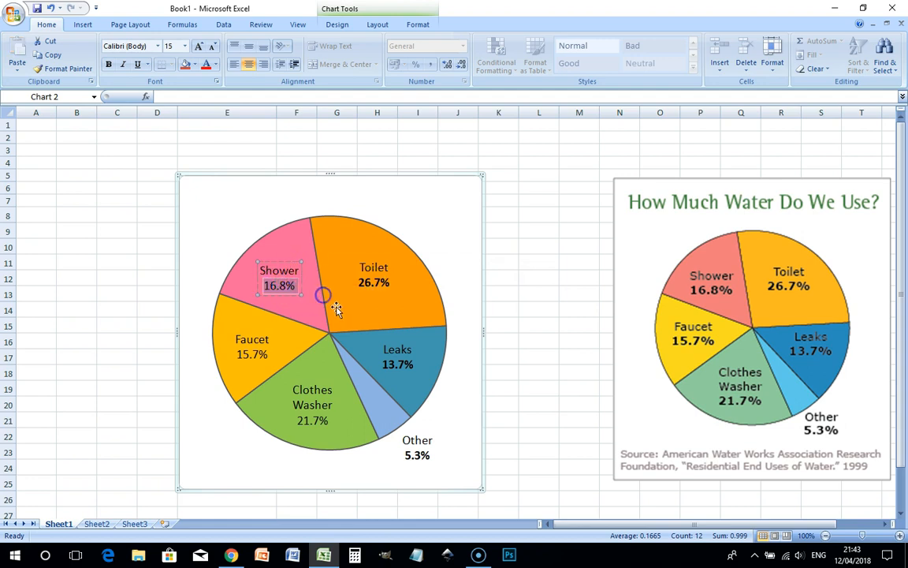
pyautogui.hotkey('ctrl', 'b')
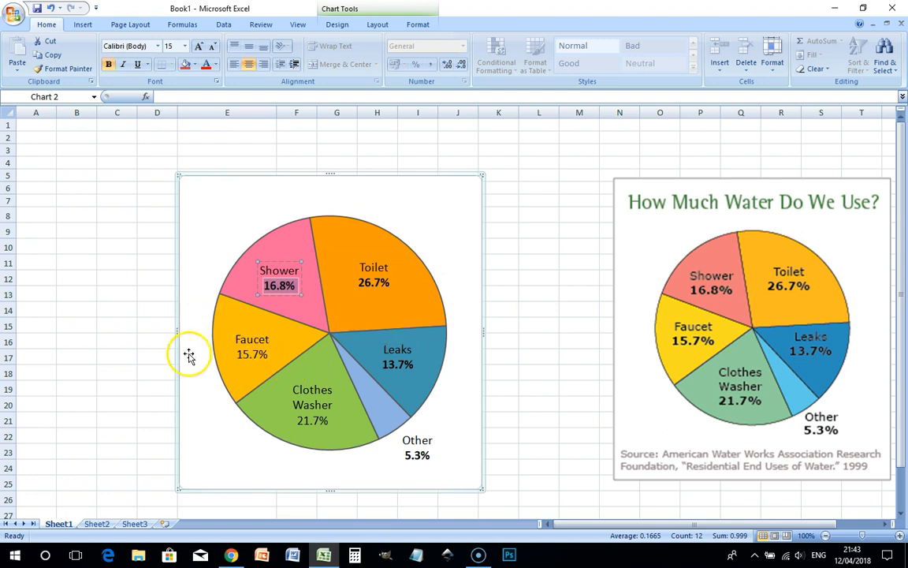
# Move the chart off the source data and change the Leaks value in F15 to .1.
pyautogui.click(126, 339)
pyautogui.click(198, 201)
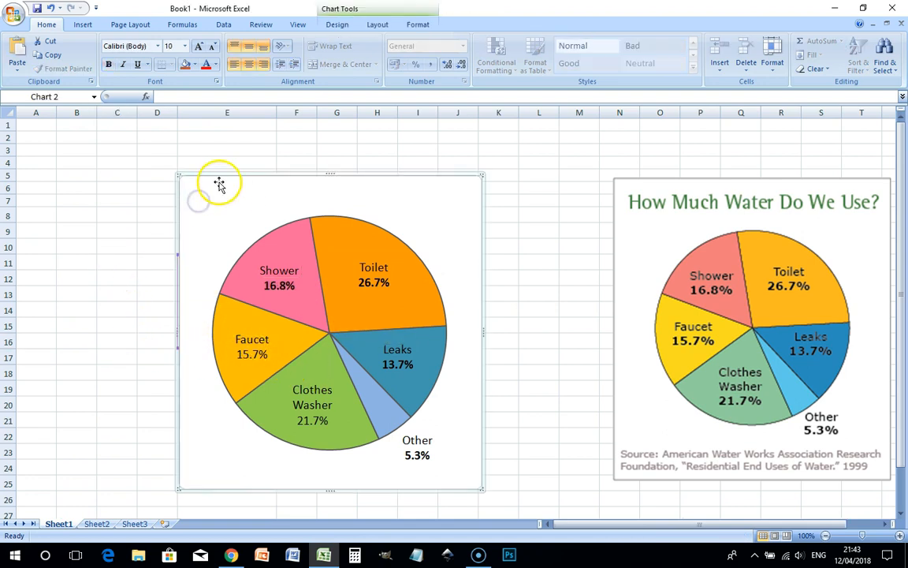
pyautogui.moveTo(218, 172); pyautogui.dragTo(491, 176)
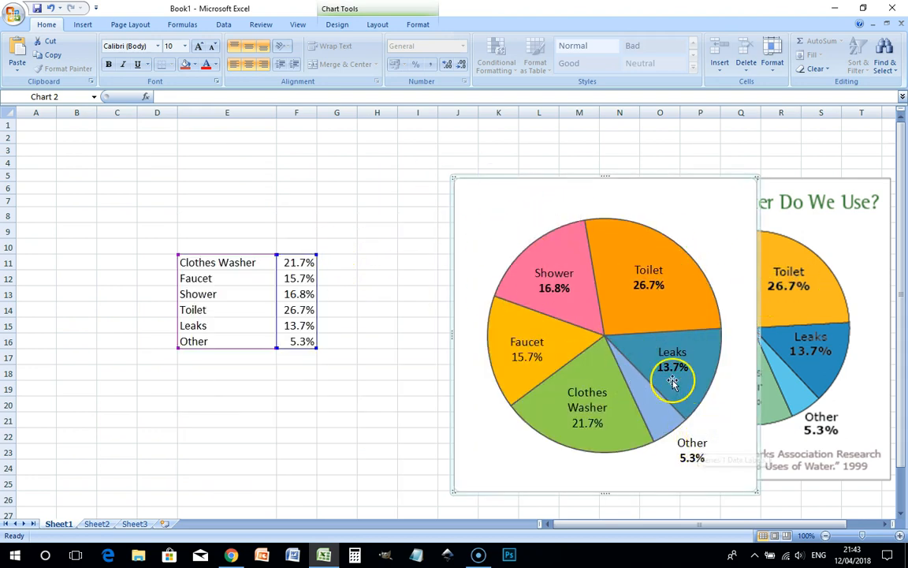
pyautogui.click(297, 325)
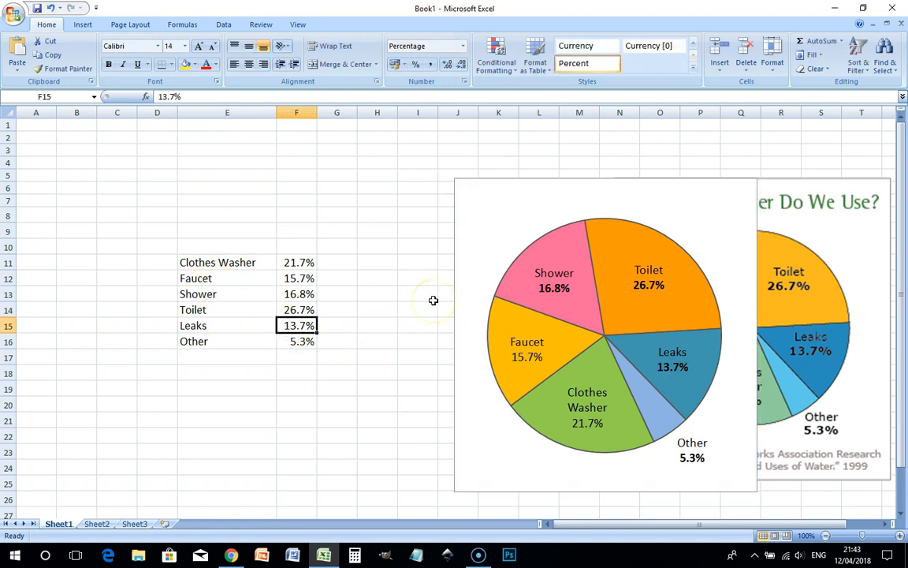
pyautogui.write('.1')
pyautogui.press('Return')
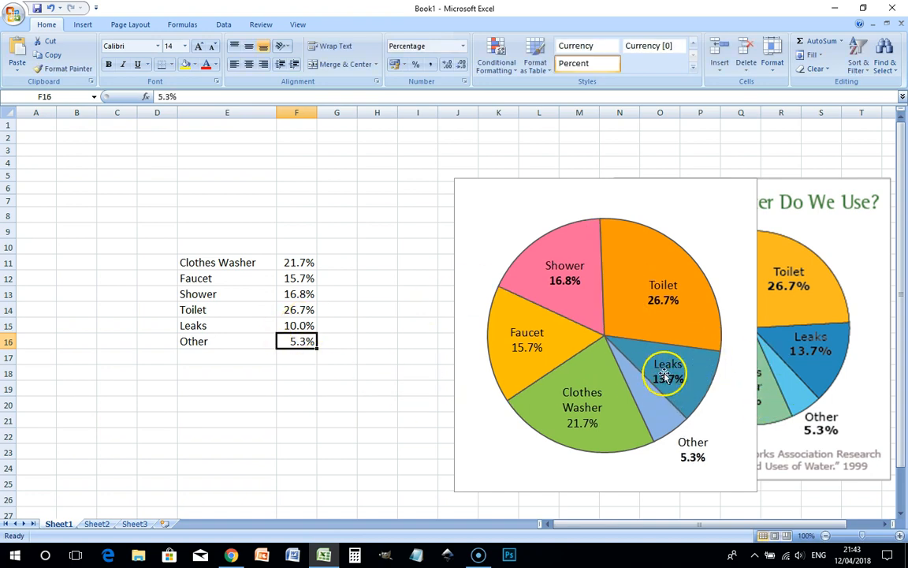
# Undo the Leaks value change, the chart move and the bolding of the label percentages, and deselect the chart.
pyautogui.hotkey('ctrl', 'z')
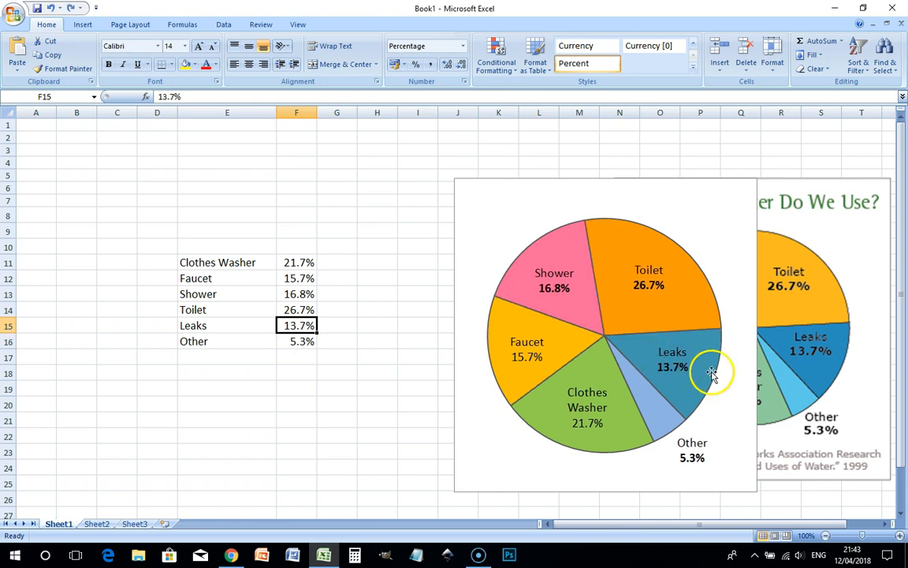
pyautogui.hotkey('ctrl', 'z')
pyautogui.hotkey('ctrl', 'z')
pyautogui.hotkey('ctrl', 'z')
pyautogui.hotkey('ctrl', 'z')
pyautogui.hotkey('ctrl', 'z')
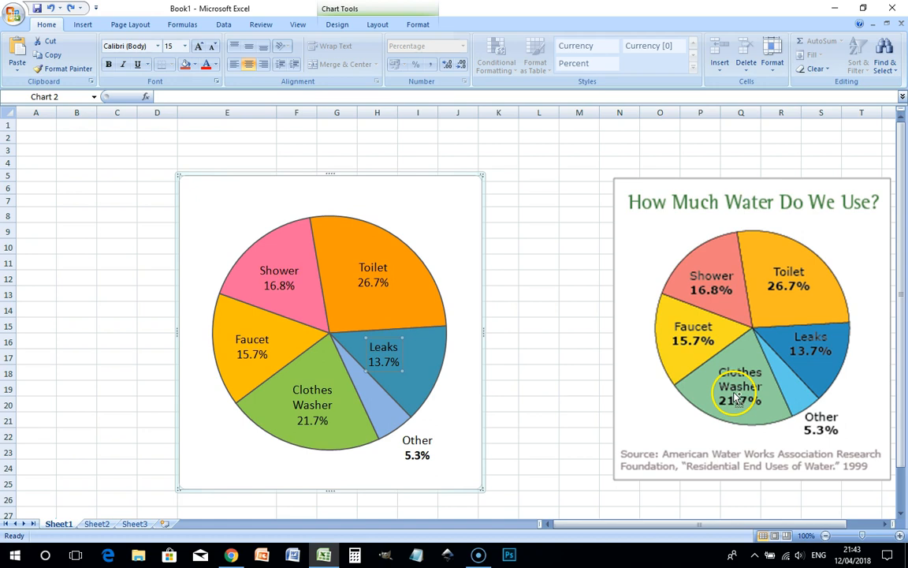
pyautogui.hotkey('ctrl', 'z')
pyautogui.click(532, 356)
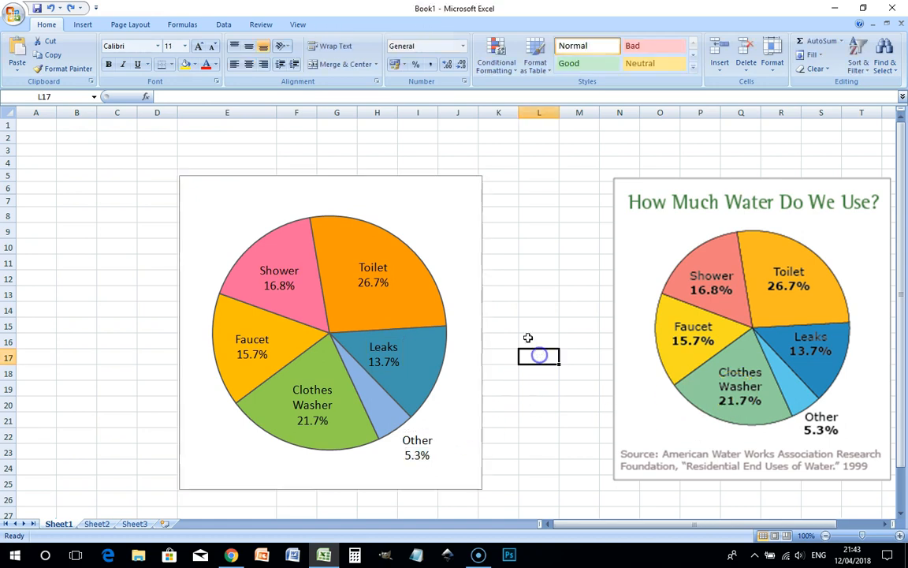
# Move the chart clear of the source data, try .1 as the Leaks value in F15, and undo that value.
pyautogui.click(403, 192)
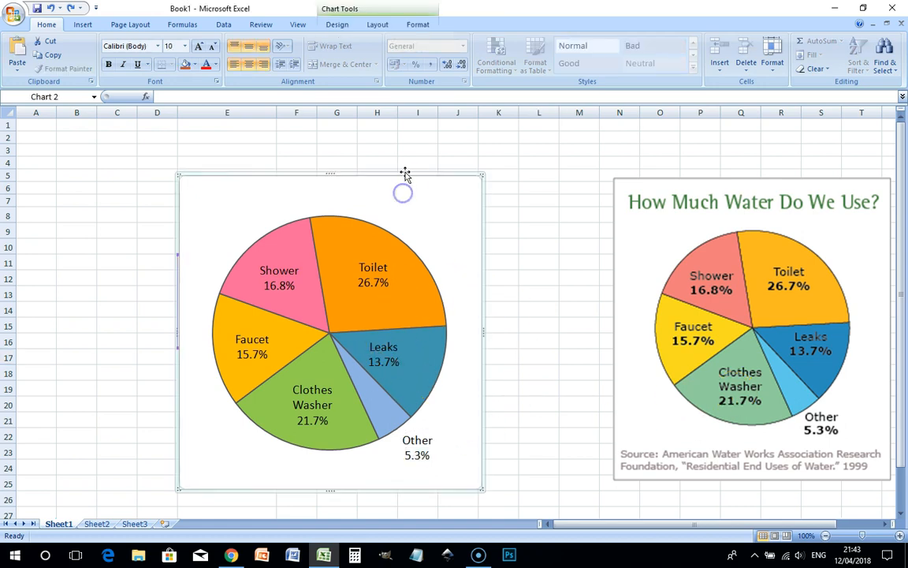
pyautogui.moveTo(402, 175); pyautogui.dragTo(633, 224)
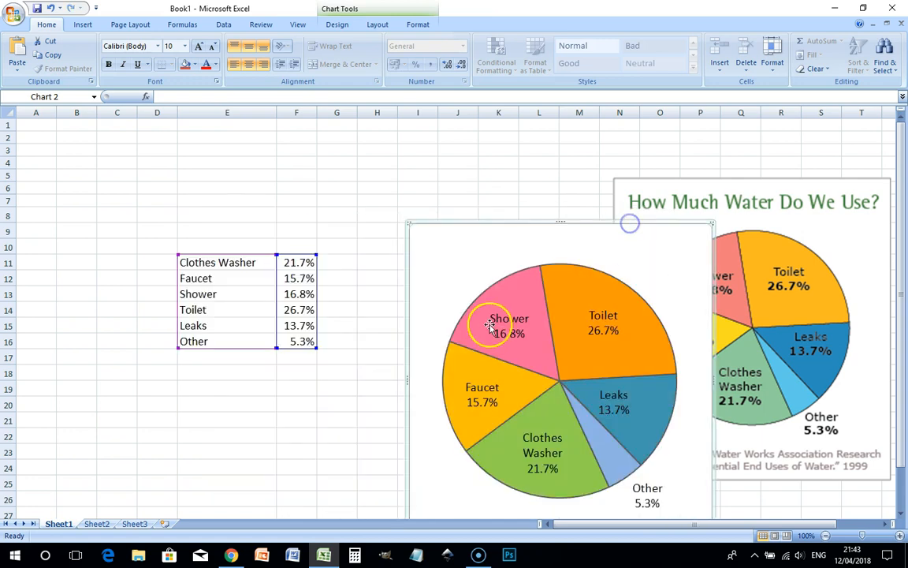
pyautogui.click(290, 325)
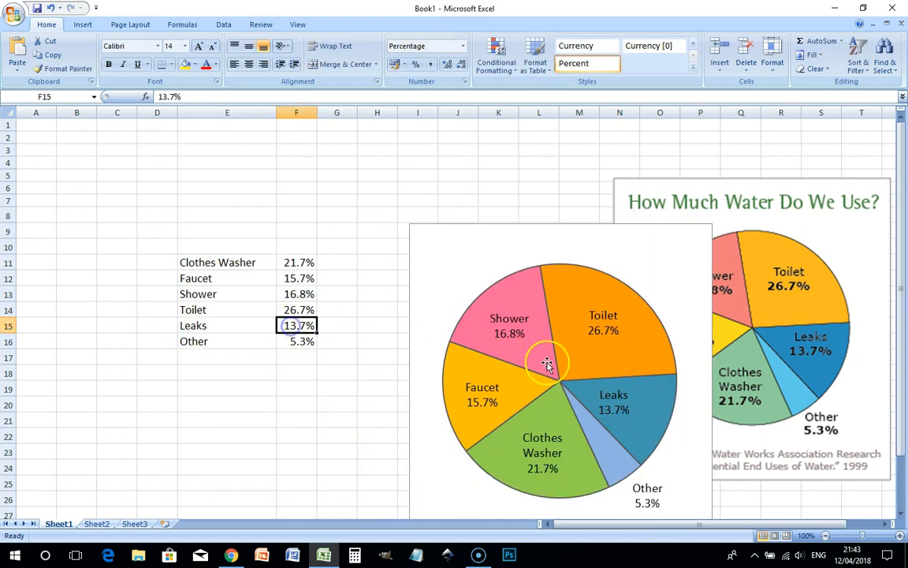
pyautogui.write('.1')
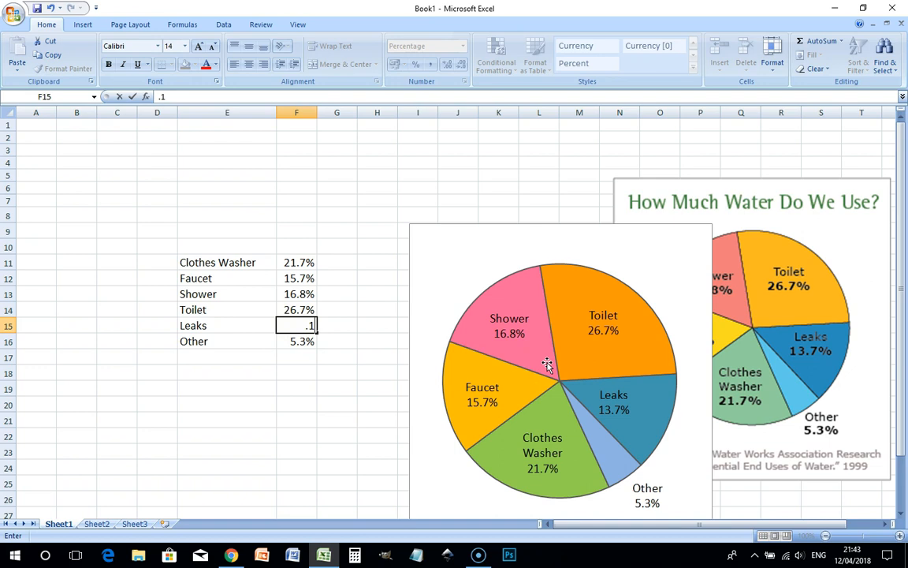
pyautogui.press('Return')
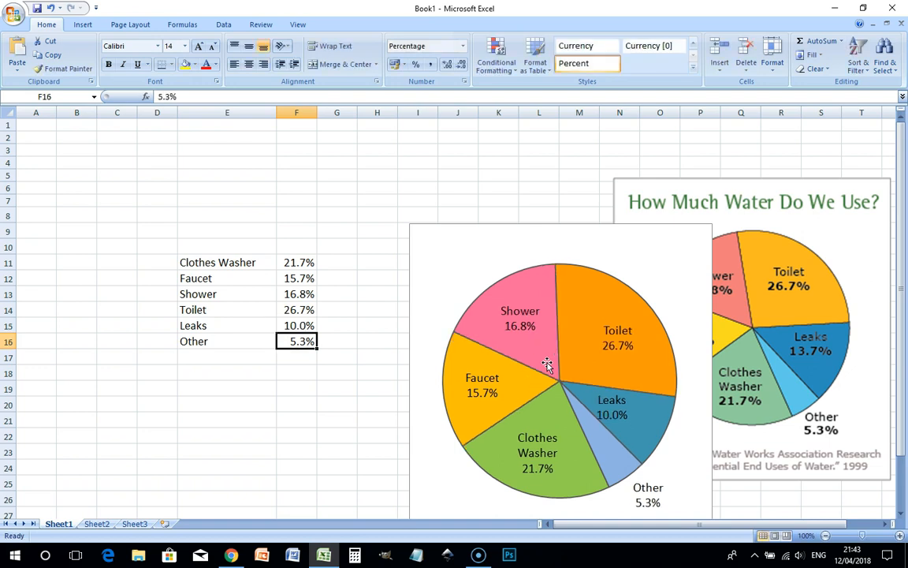
pyautogui.hotkey('ctrl', 'z')
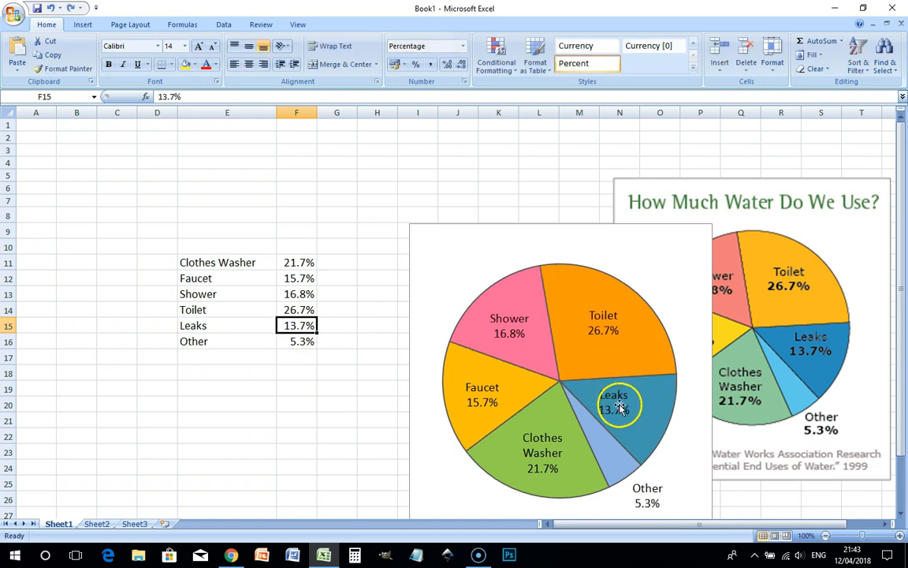
# Move the pie chart back up so it sits beside the reference image without overlapping it.
pyautogui.click(559, 229)
pyautogui.moveTo(540, 225); pyautogui.dragTo(387, 173)
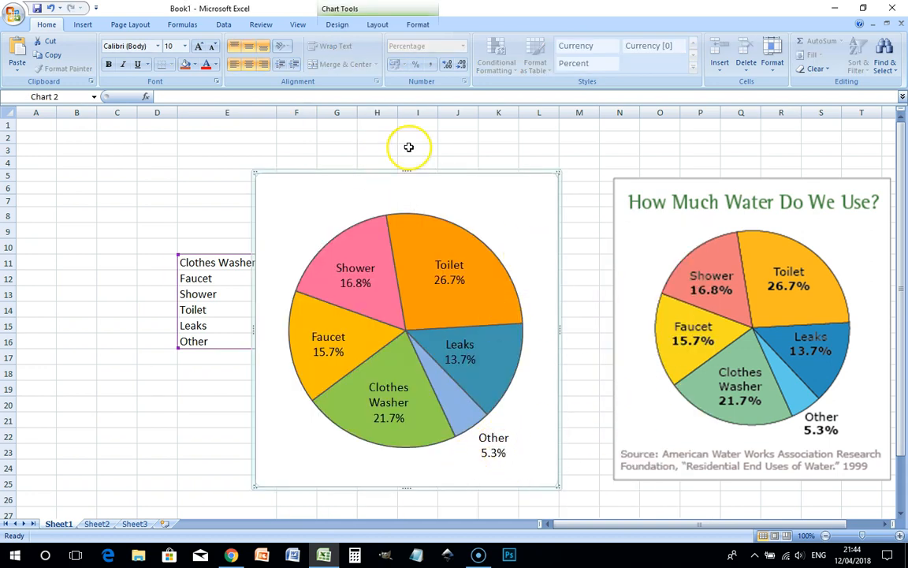
# Add a title above the pie chart reading "How Much Water Do We Use?".
pyautogui.click(516, 226)
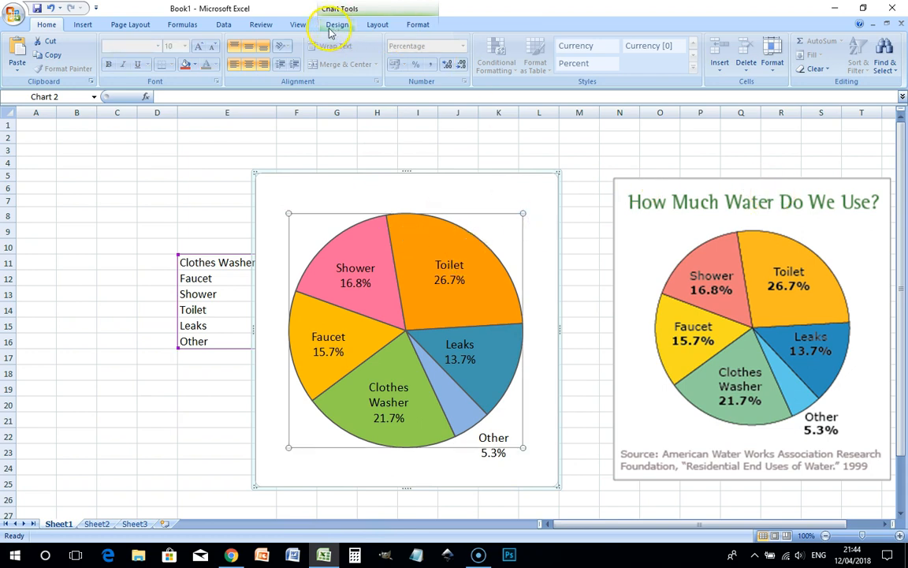
pyautogui.click(386, 24)
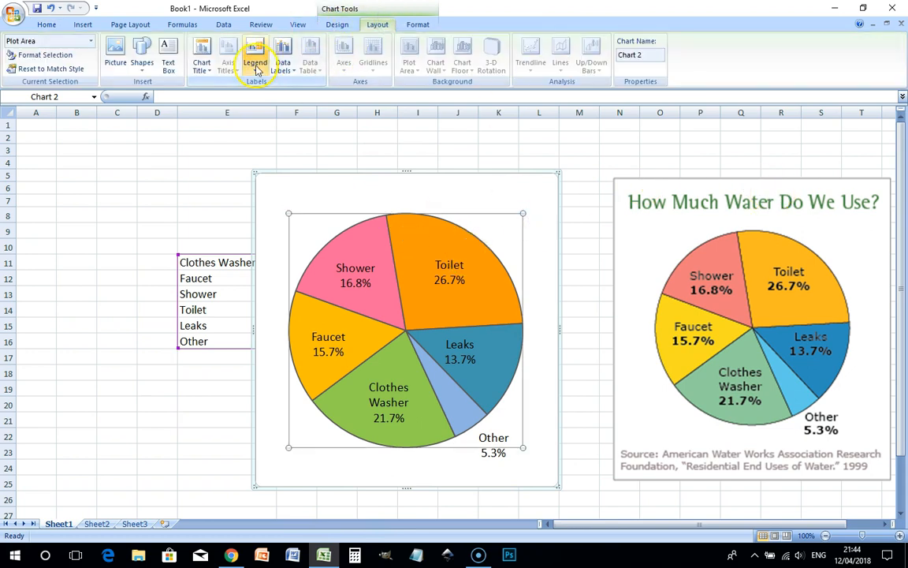
pyautogui.click(202, 63)
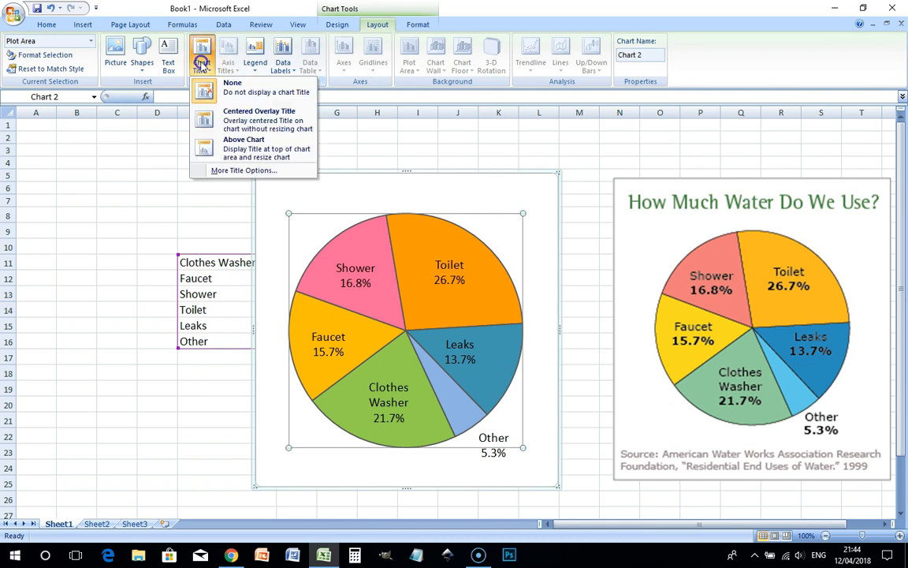
pyautogui.click(264, 147)
pyautogui.click(434, 189)
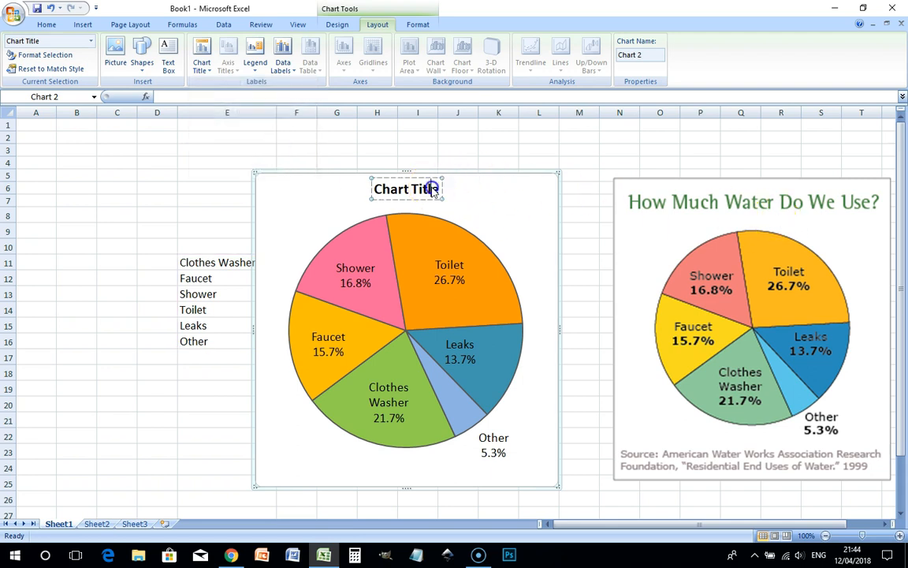
pyautogui.tripleClick(433, 189)
pyautogui.write('How Much Water Do We')
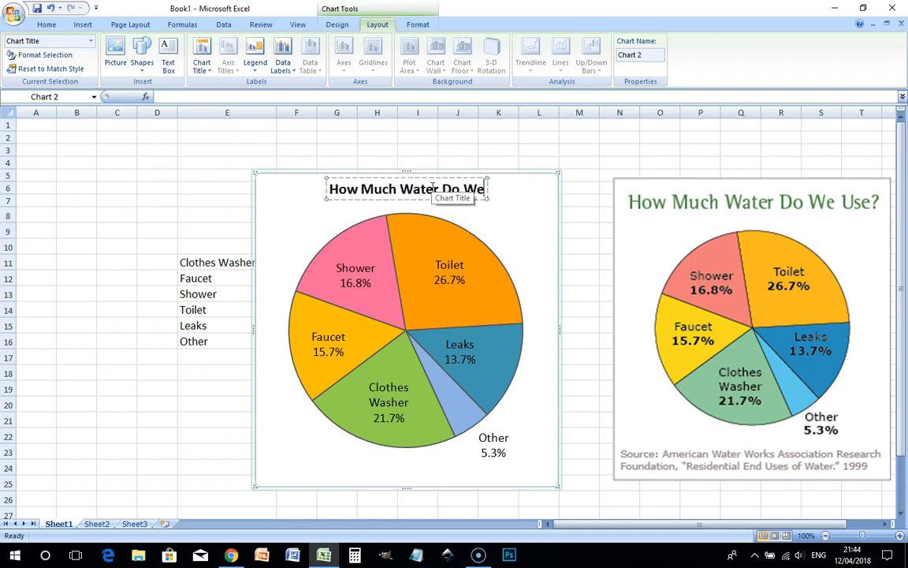
pyautogui.write(' Use?')
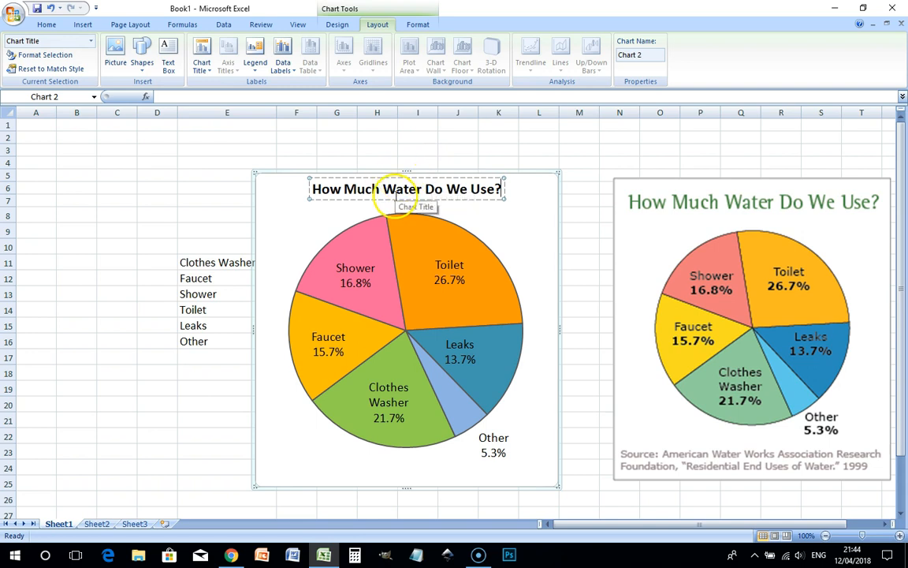
# Enlarge the chart title's font size to 24 and deselect the chart.
pyautogui.tripleClick(397, 193)
pyautogui.click(46, 25)
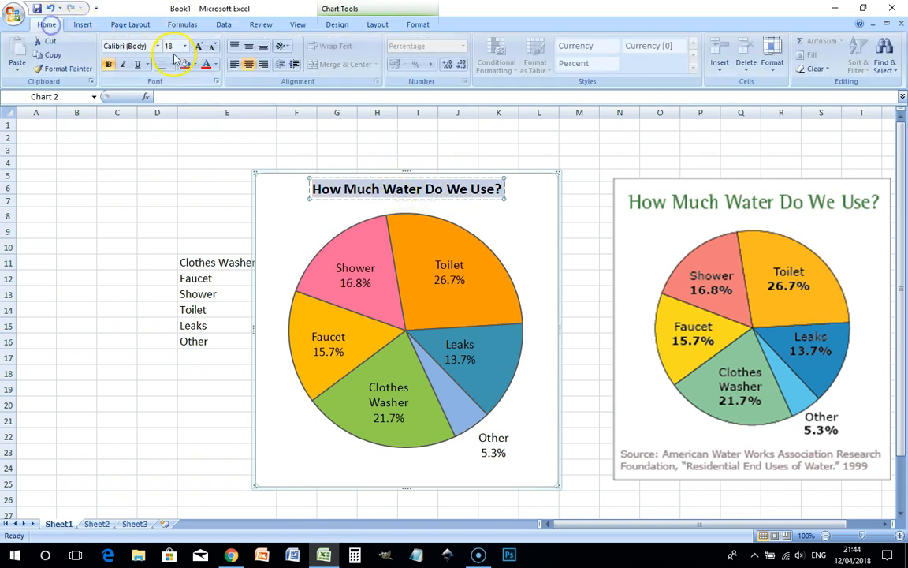
pyautogui.click(183, 47)
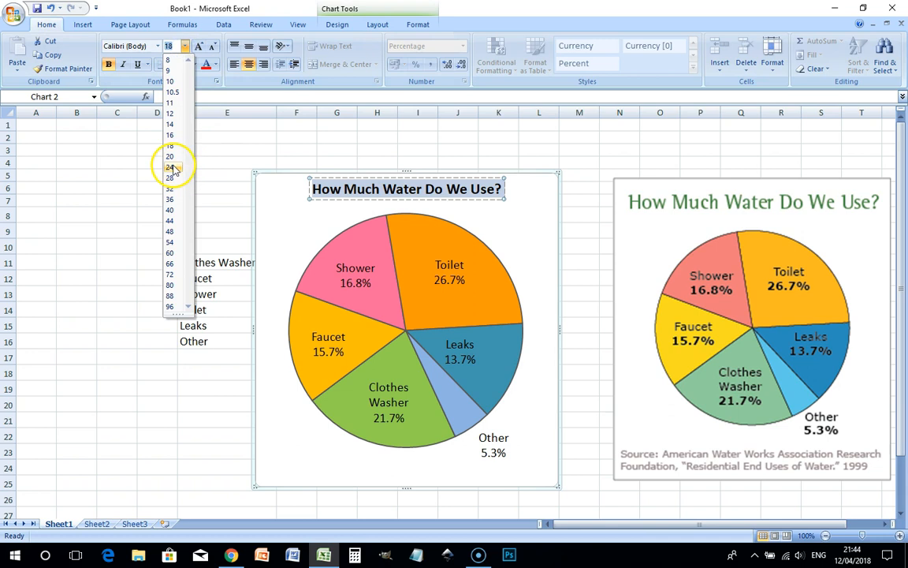
pyautogui.click(172, 165)
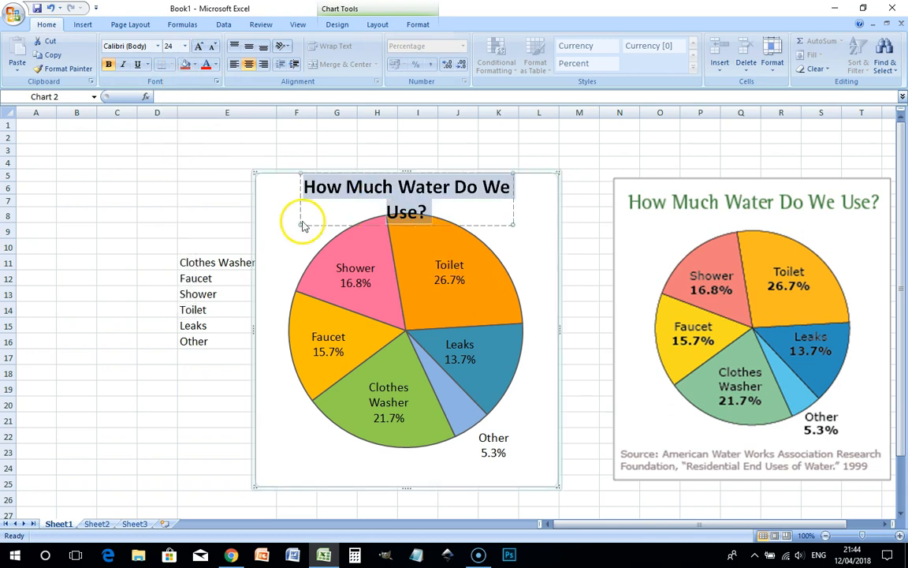
pyautogui.click(162, 214)
# Reselect the chart title and shift its box slightly up and to the left within the chart.
pyautogui.click(379, 193)
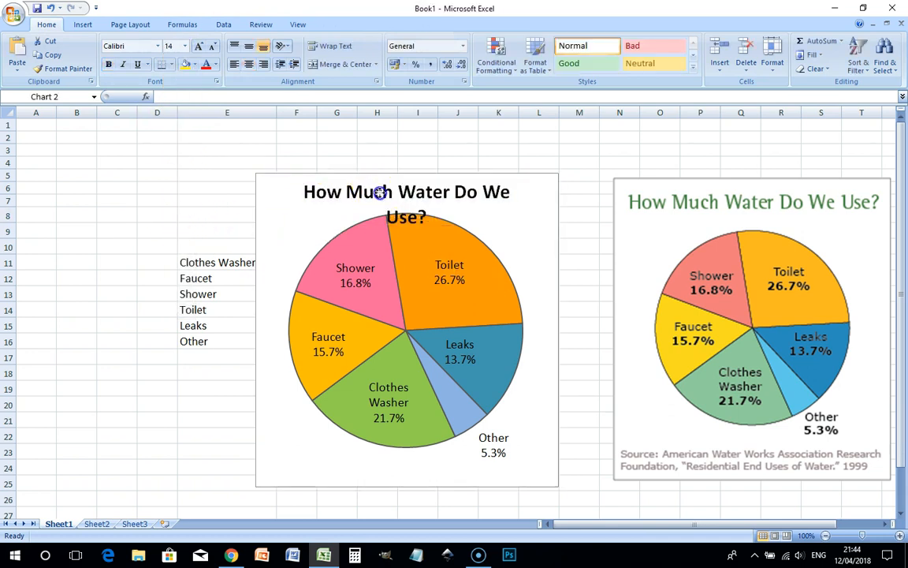
pyautogui.click(415, 192)
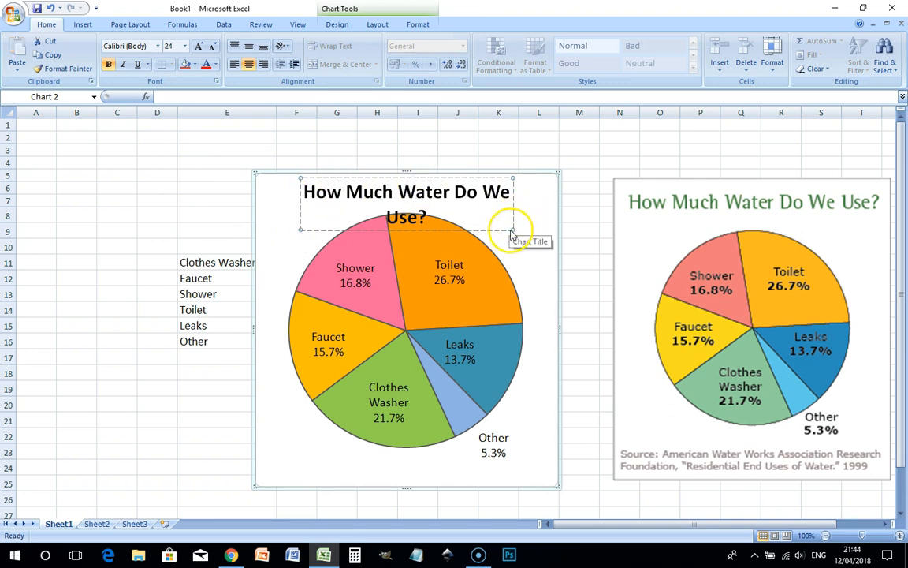
pyautogui.click(536, 228)
pyautogui.click(511, 199)
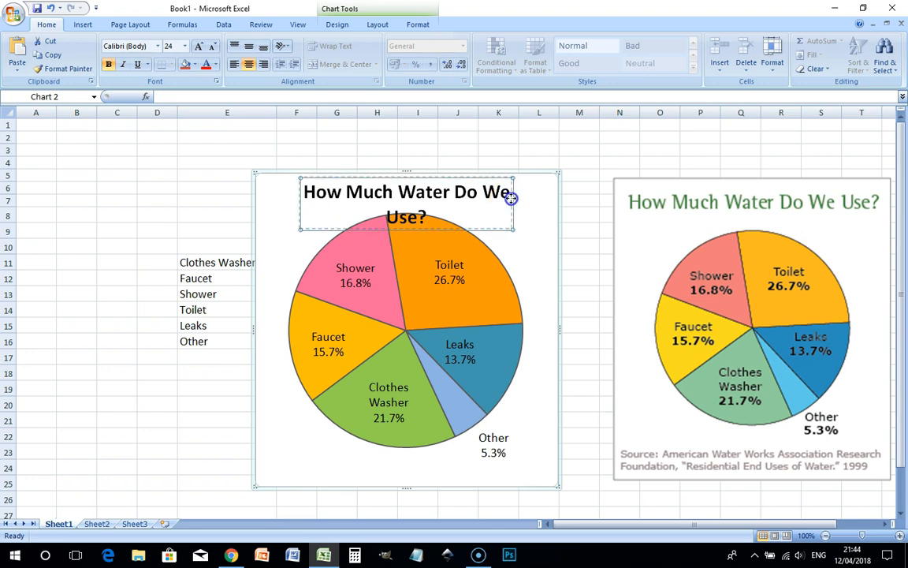
pyautogui.moveTo(511, 199); pyautogui.dragTo(504, 196)
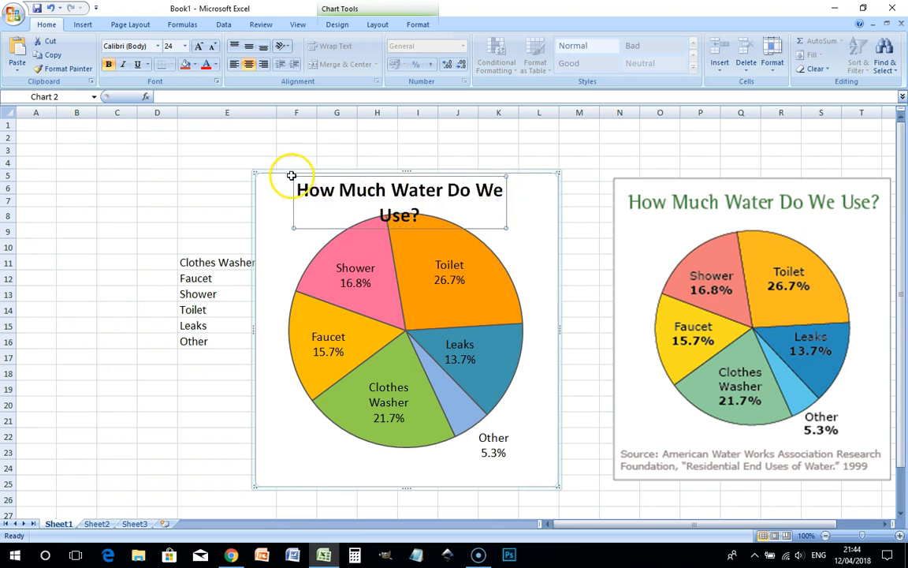
# Set the chart title's font size to 22 and center the title just above the pie.
pyautogui.click(453, 203)
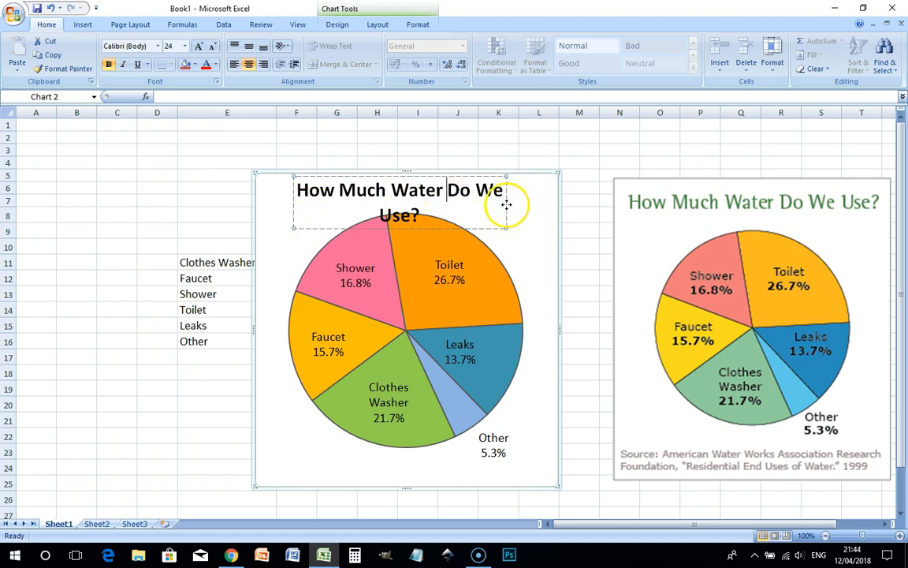
pyautogui.tripleClick(423, 197)
pyautogui.click(165, 45)
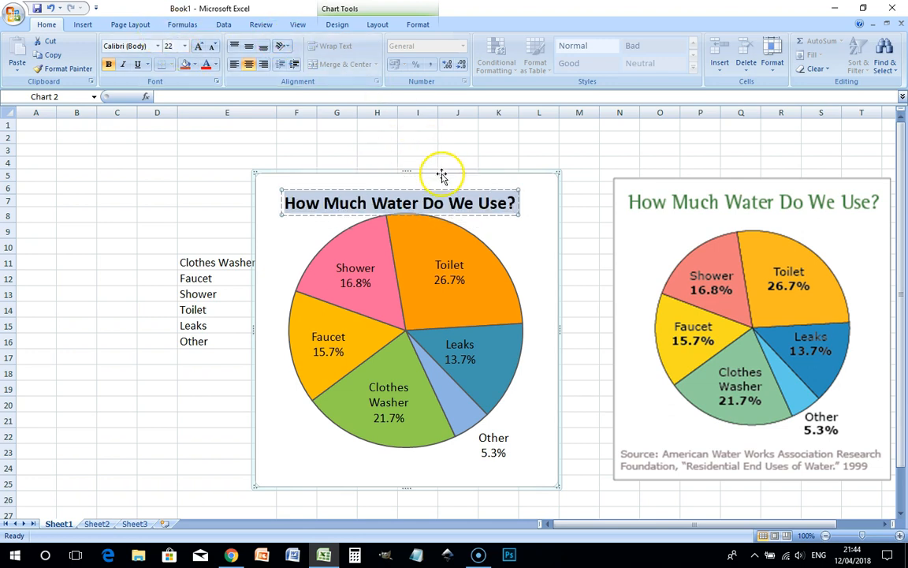
pyautogui.moveTo(476, 219)
pyautogui.mouseDown()
pyautogui.moveTo(478, 209)
pyautogui.moveTo(477, 218)
pyautogui.moveTo(464, 208)
pyautogui.mouseUp()
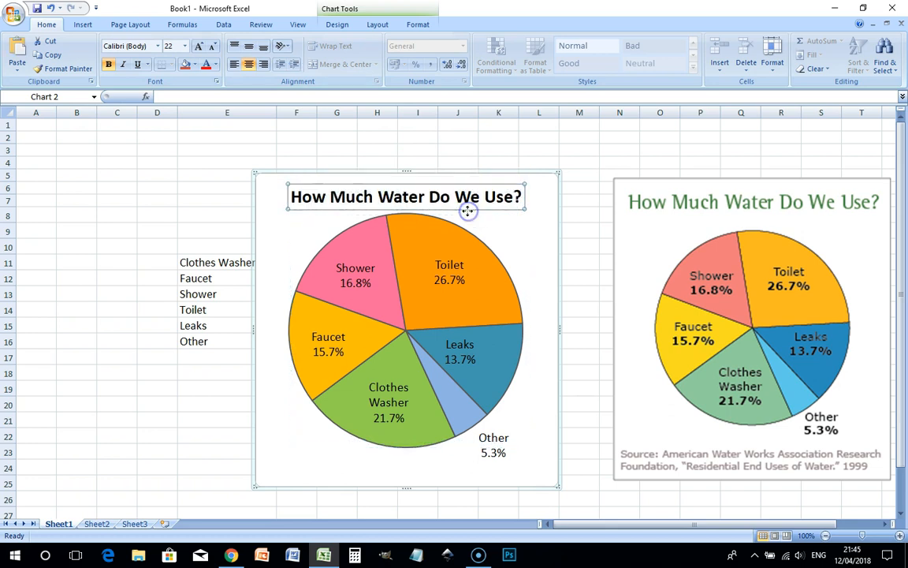
# Color the chart title text dark olive green from the theme colors and deselect the chart.
pyautogui.click(215, 69)
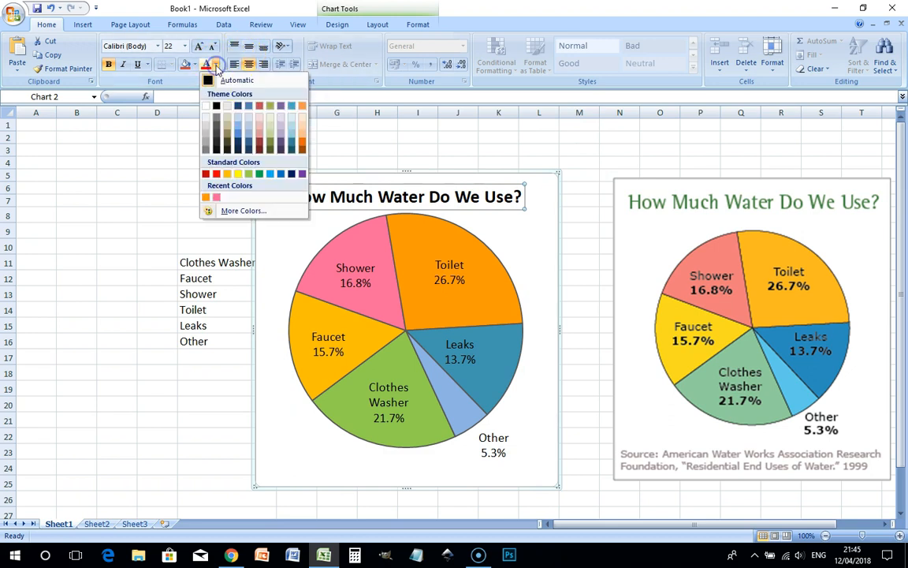
pyautogui.click(270, 144)
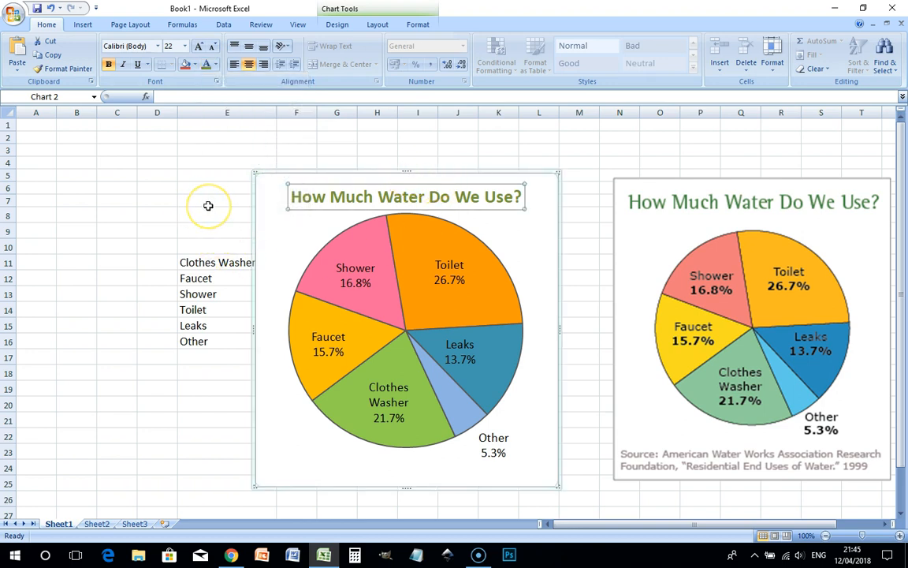
pyautogui.click(208, 206)
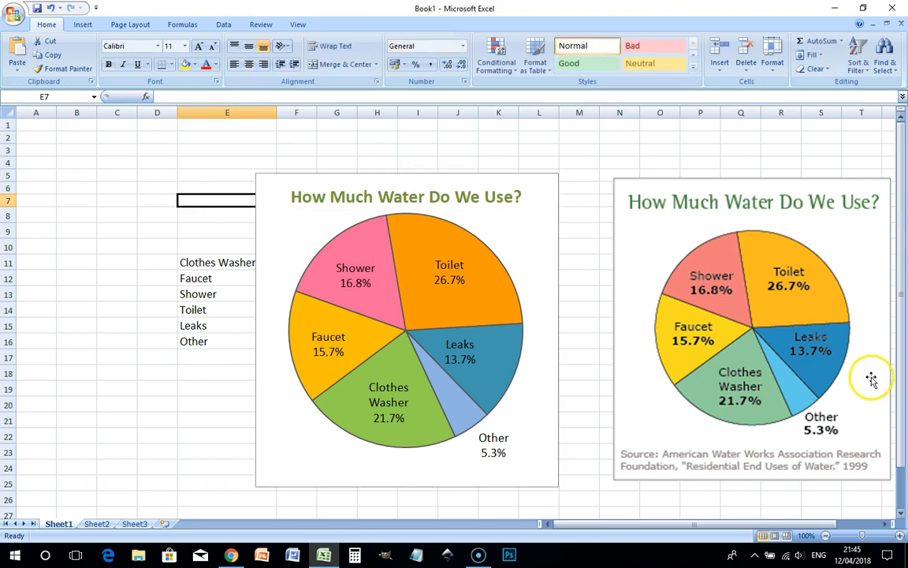